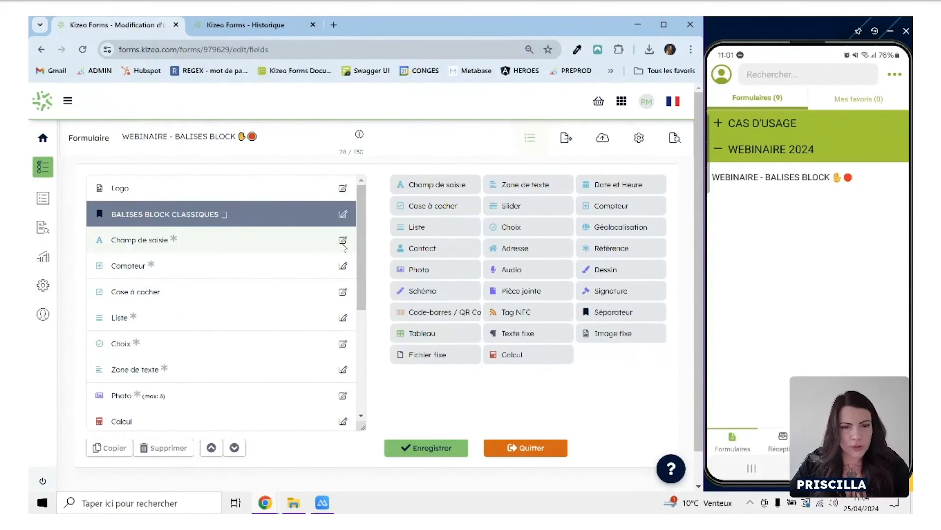
# Review the advanced settings of the Champ de saisie field, including the empty-data paragraph deletion option, and close them without changes.
pyautogui.click(343, 244)
pyautogui.click(343, 242)
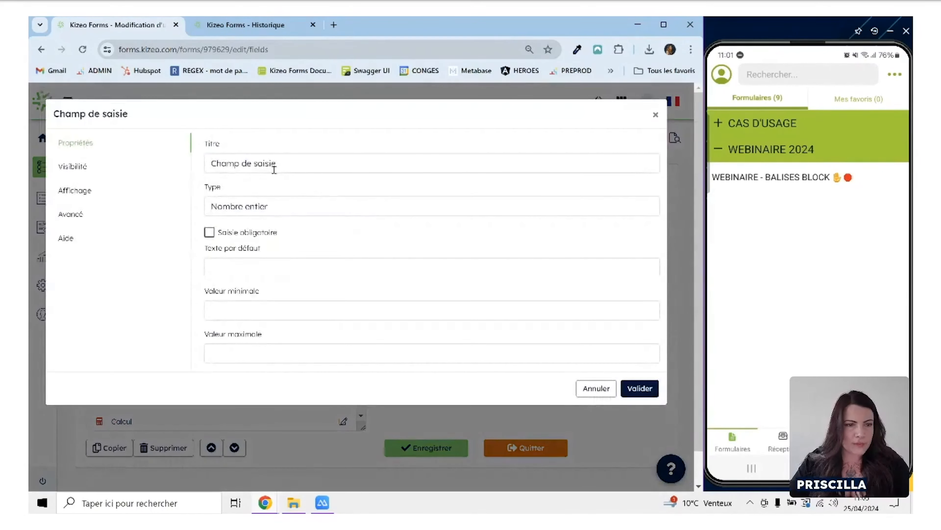
pyautogui.click(79, 215)
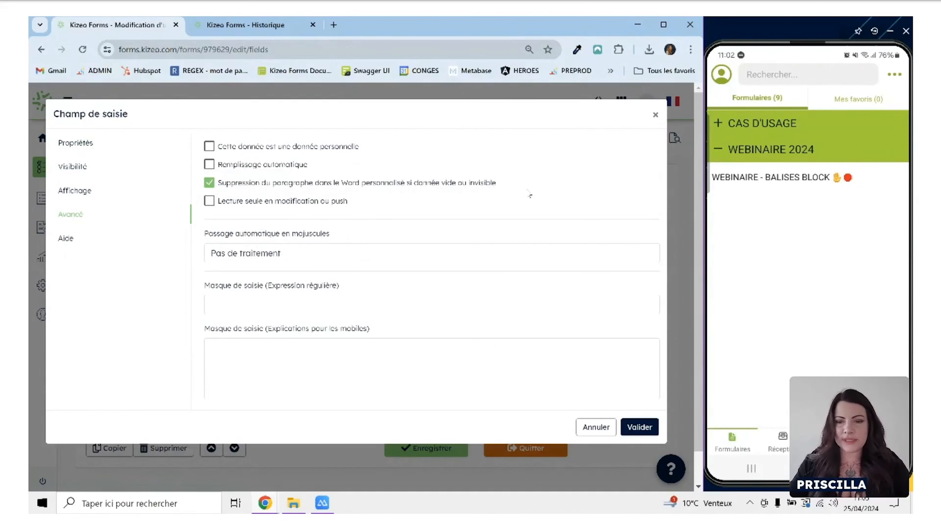
pyautogui.click(594, 426)
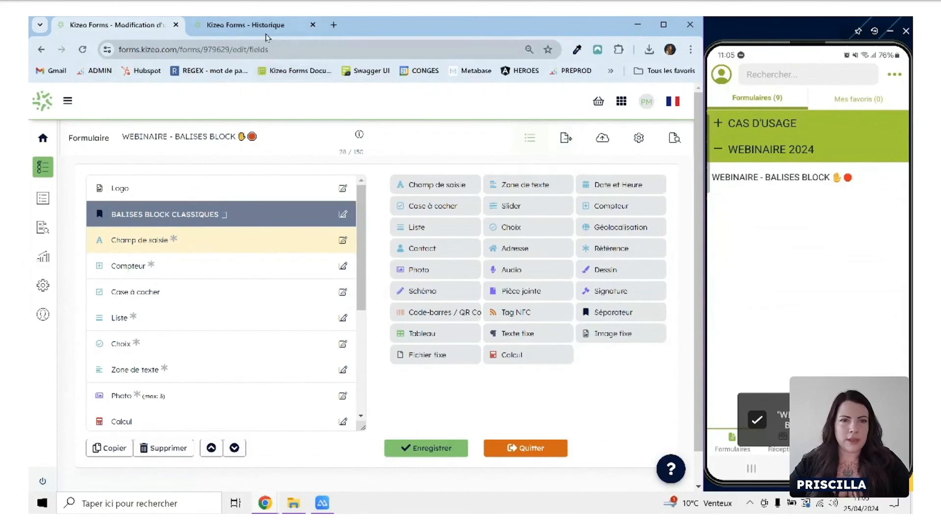
# Refresh the data history and export the WEBINAIRE - BALISES BLOCK record with the custom Word report "Option suppression".
pyautogui.click(271, 31)
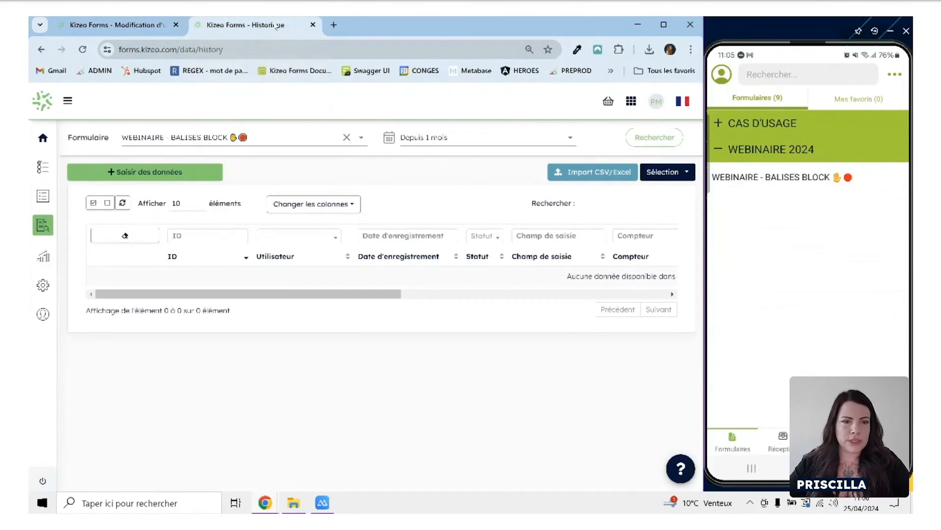
pyautogui.click(82, 49)
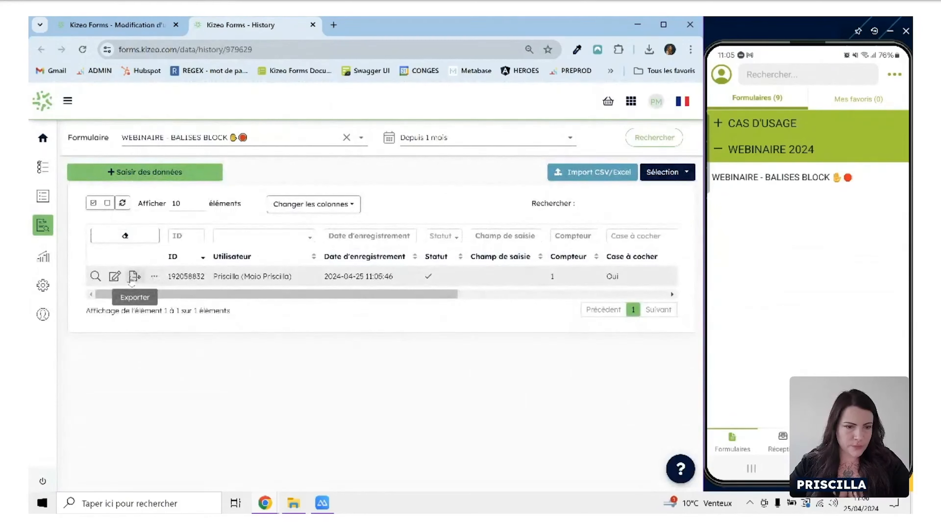
pyautogui.click(134, 277)
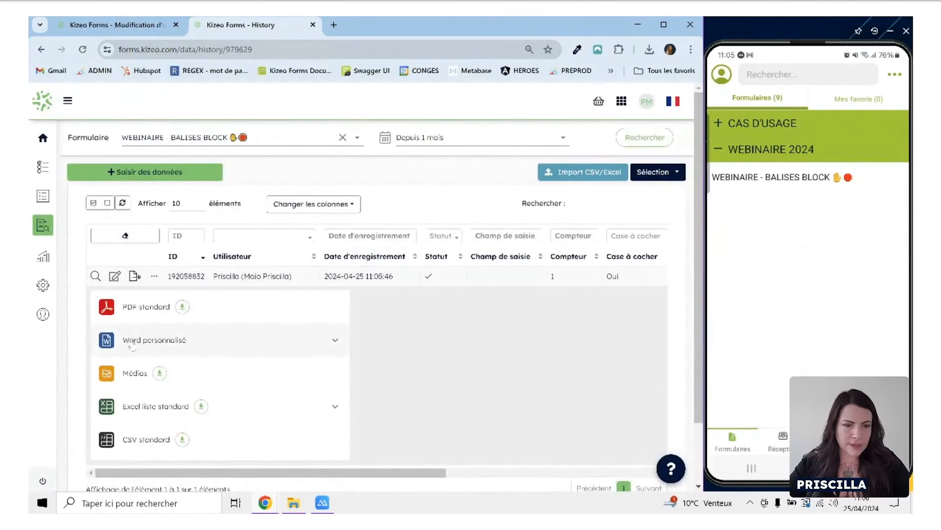
pyautogui.click(220, 346)
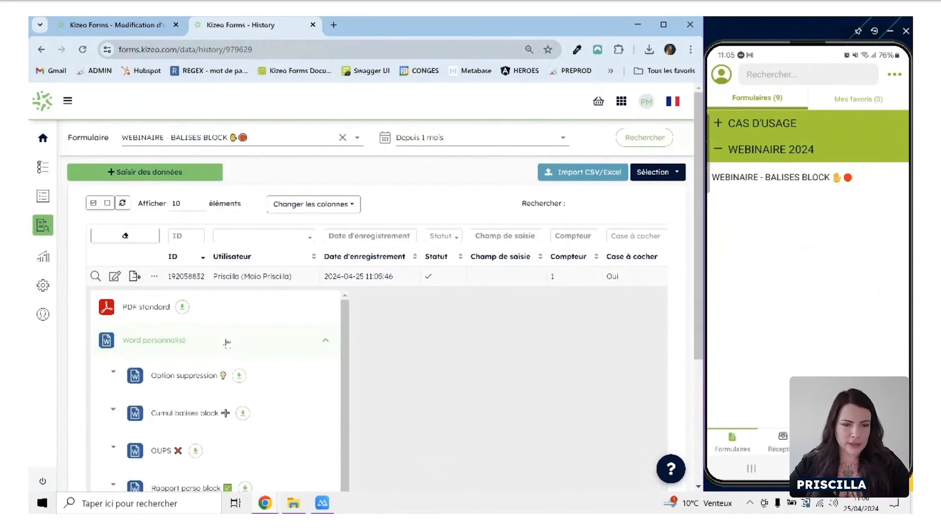
pyautogui.scroll(-1, 227, 342)
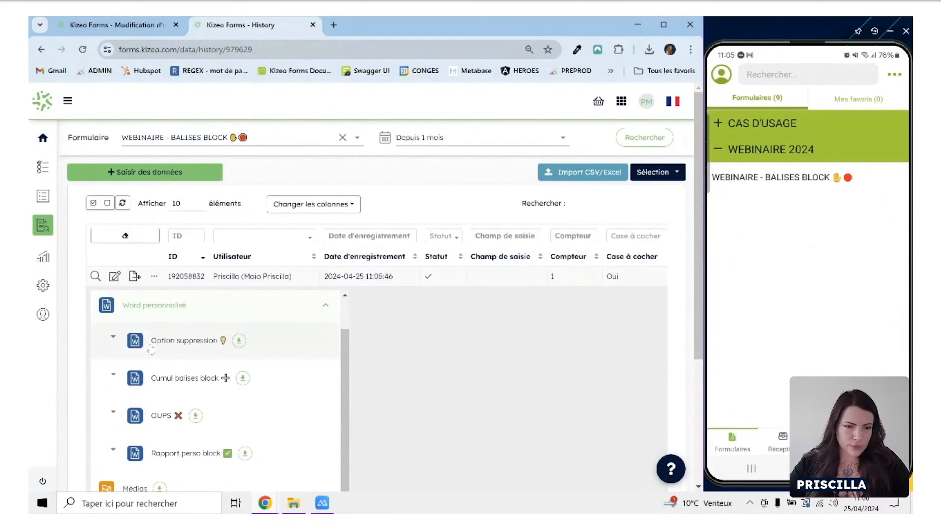
pyautogui.click(239, 342)
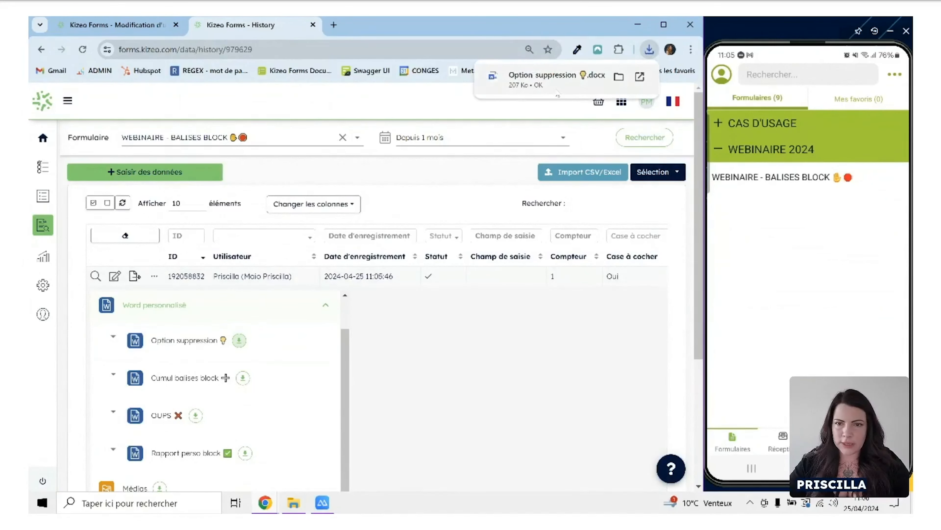
# Open the downloaded Option suppression document in Word and enable editing.
pyautogui.click(554, 86)
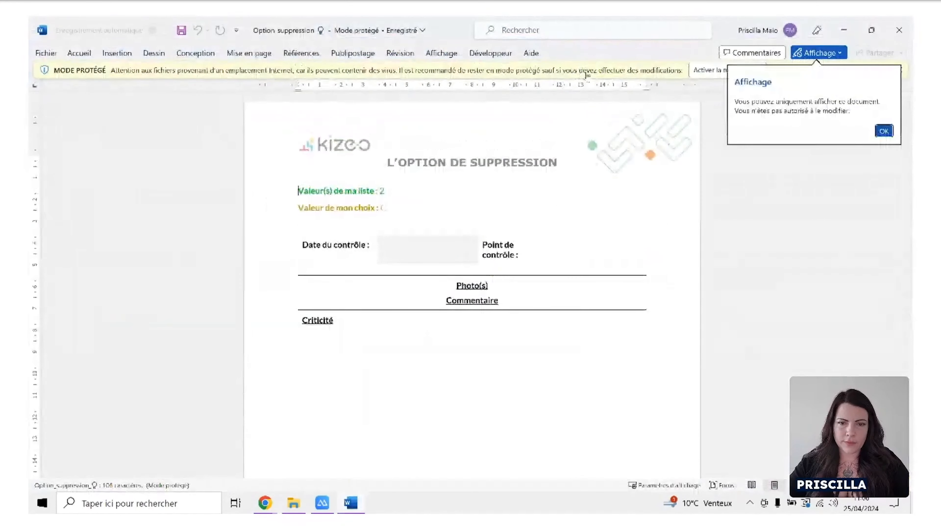
pyautogui.click(885, 130)
pyautogui.click(727, 70)
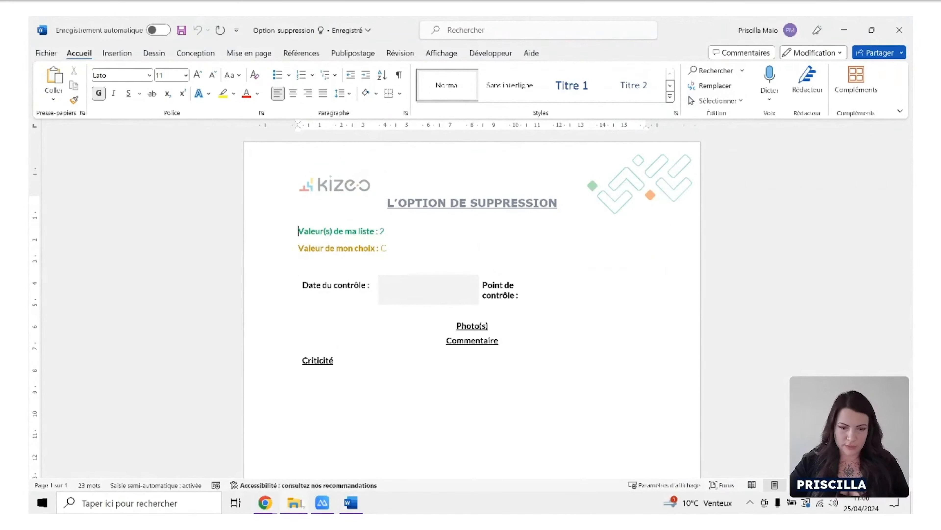
# Open the "1 - Option suppression" template beside the exported document and select its ##champ_de_saisie## line to compare them.
pyautogui.click(300, 503)
pyautogui.doubleClick(255, 273)
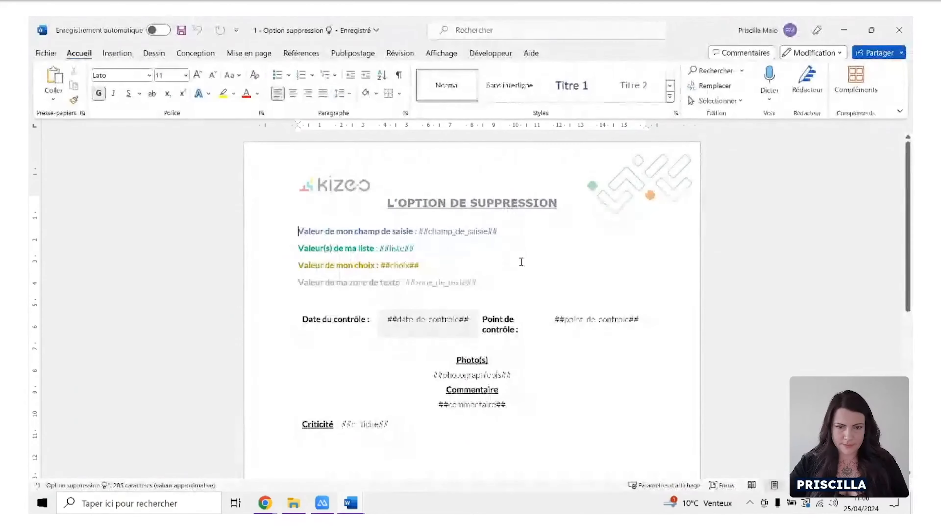
pyautogui.press('super+Left')
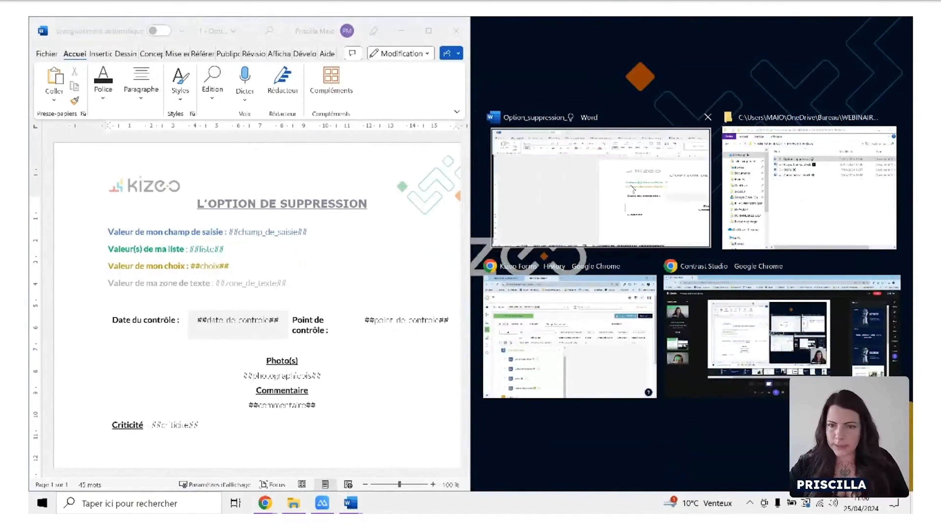
pyautogui.click(633, 190)
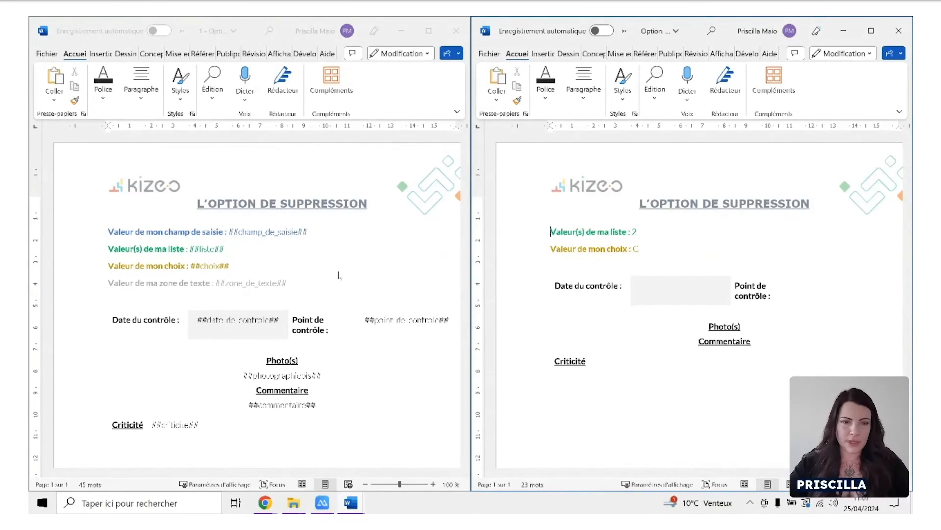
pyautogui.moveTo(307, 232); pyautogui.dragTo(107, 232)
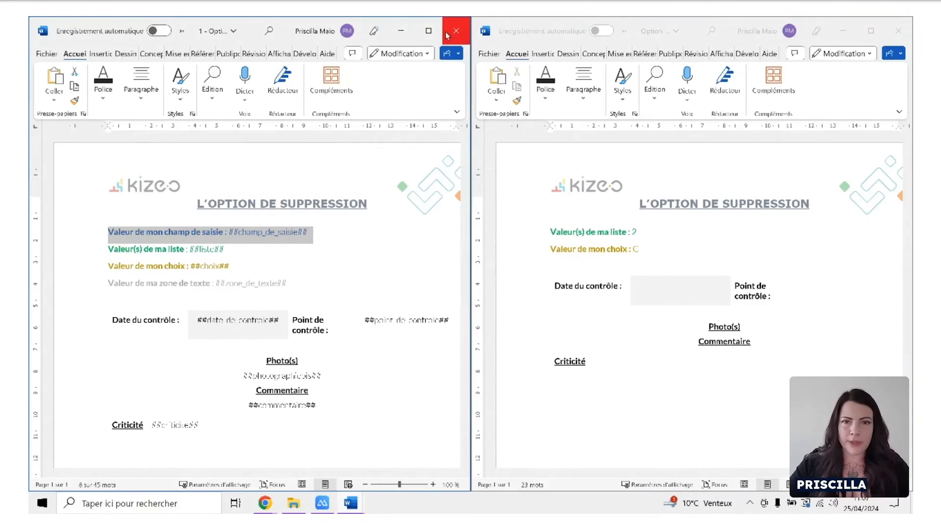
# Maximize the template's window and show its paragraph marks and hidden formatting symbols.
pyautogui.click(430, 32)
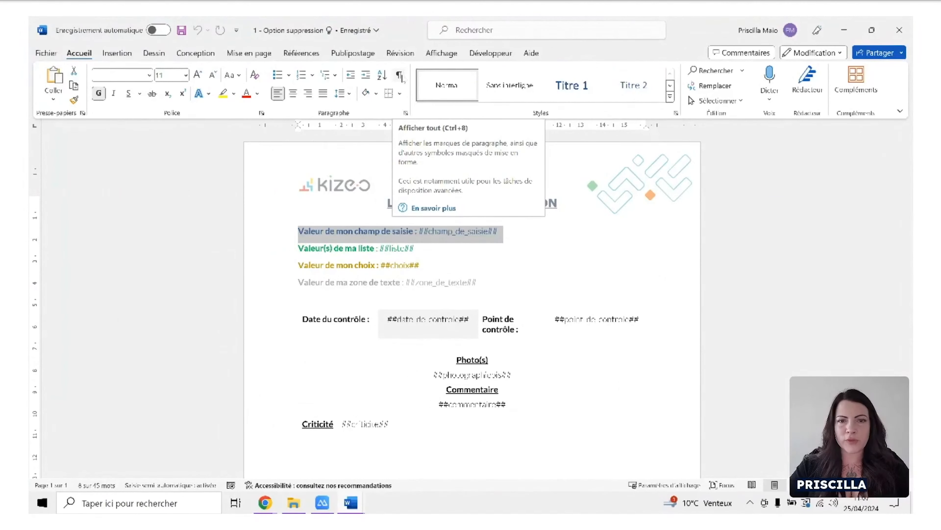
pyautogui.click(400, 76)
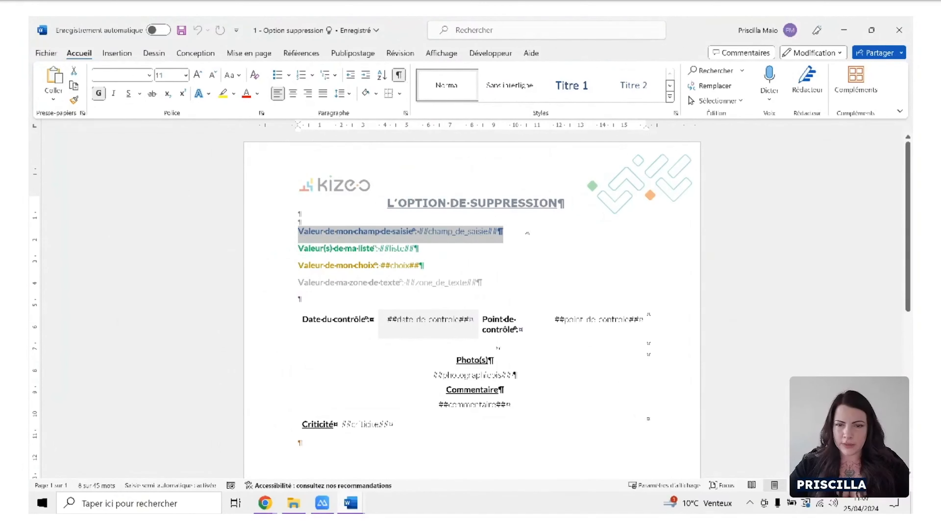
pyautogui.click(532, 226)
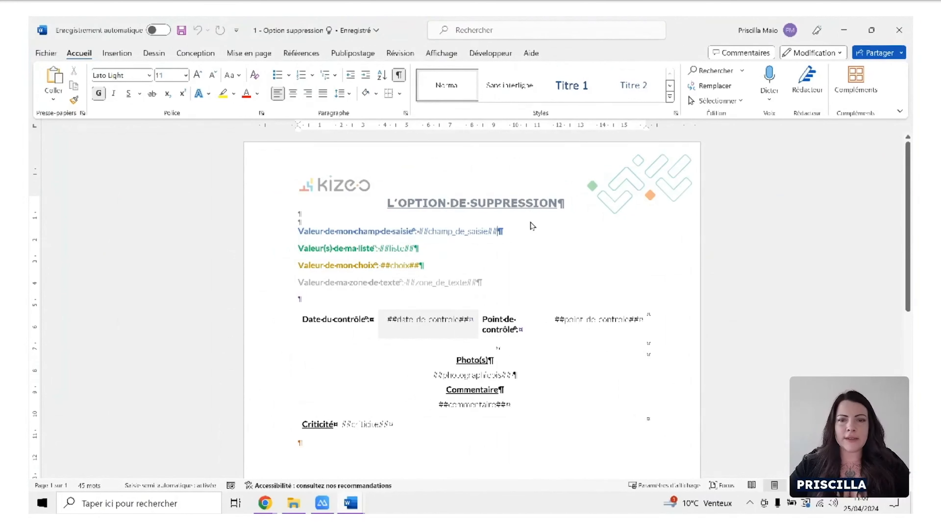
# Highlight the ##champ_de_saisie##, ##liste## and ##zone_de_texte## paragraphs one by one to examine where each paragraph ends.
pyautogui.moveTo(503, 231); pyautogui.dragTo(309, 230)
pyautogui.moveTo(419, 248); pyautogui.dragTo(299, 247)
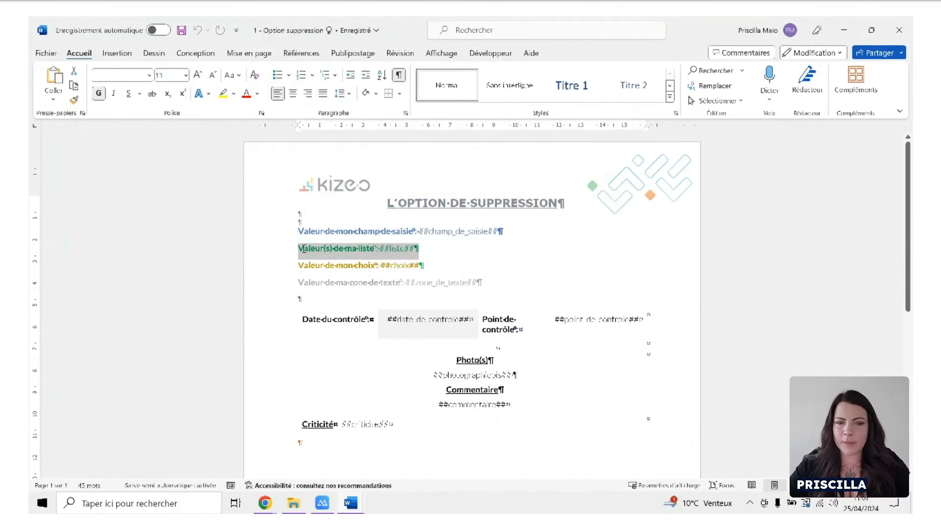
pyautogui.click(436, 262)
pyautogui.moveTo(482, 283); pyautogui.dragTo(298, 283)
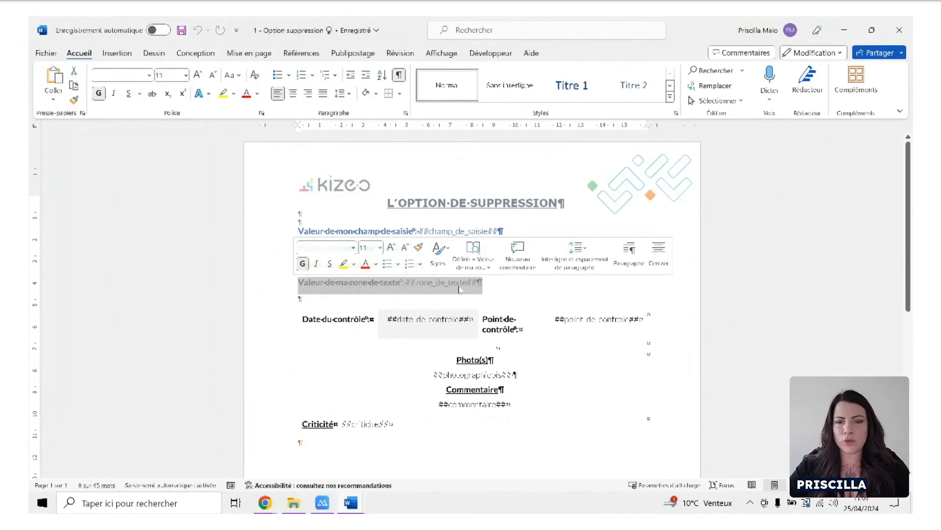
# Put the ##zone_de_texte## tag in its own paragraph below its label and highlight that paragraph.
pyautogui.click(472, 283)
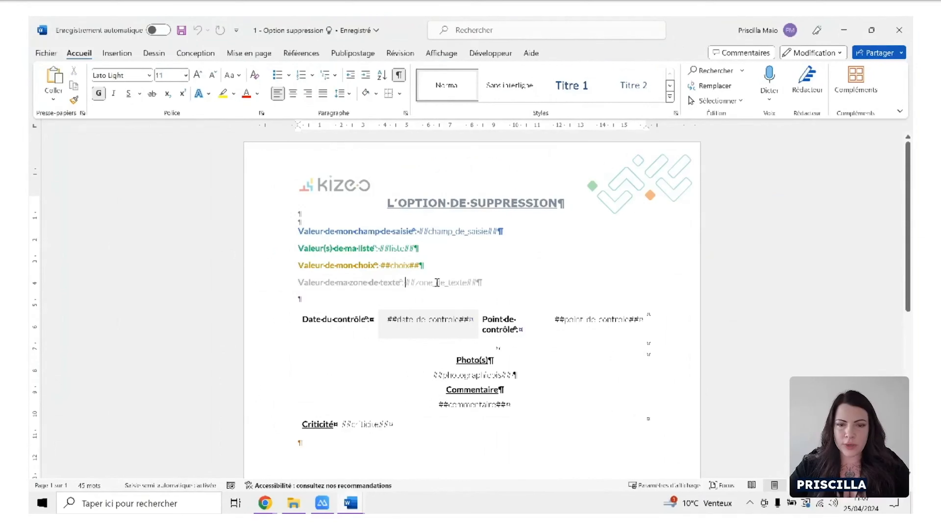
pyautogui.press('Return')
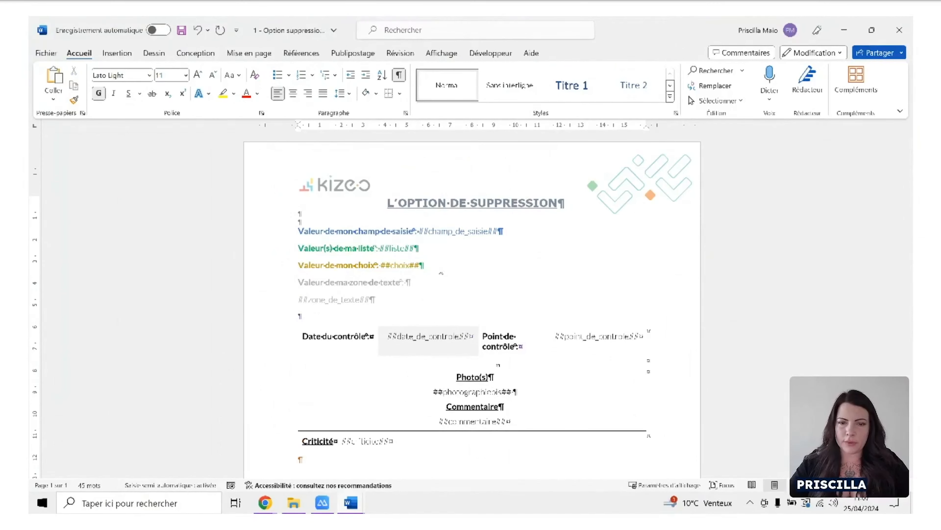
pyautogui.moveTo(390, 300); pyautogui.dragTo(280, 299)
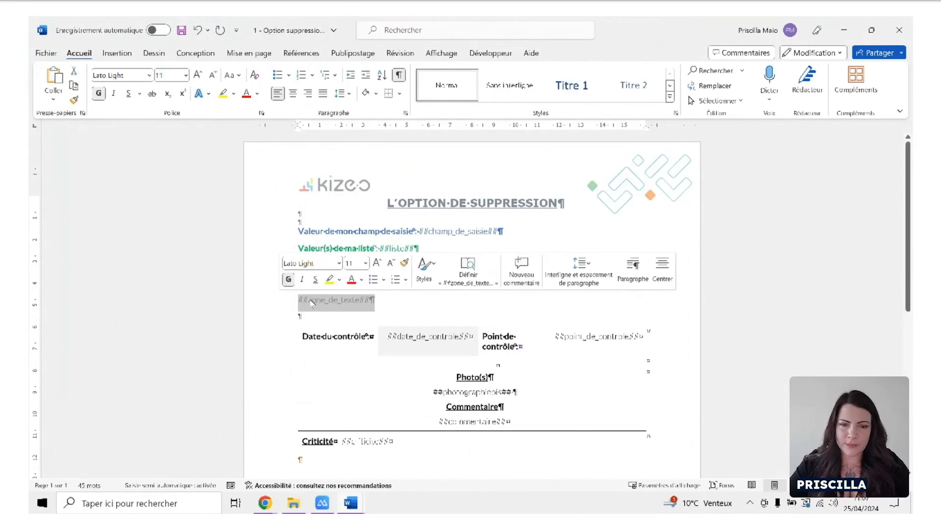
pyautogui.click(343, 318)
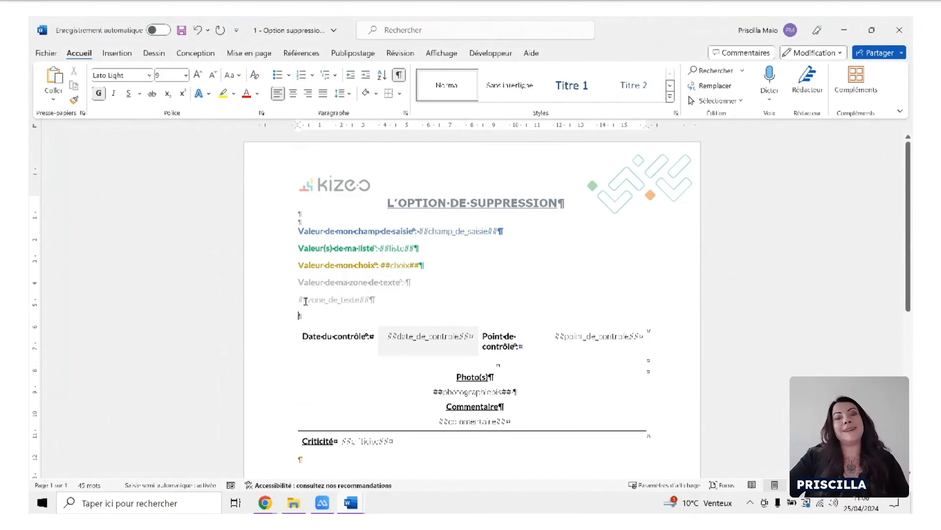
pyautogui.moveTo(369, 301); pyautogui.dragTo(297, 301)
pyautogui.click(380, 315)
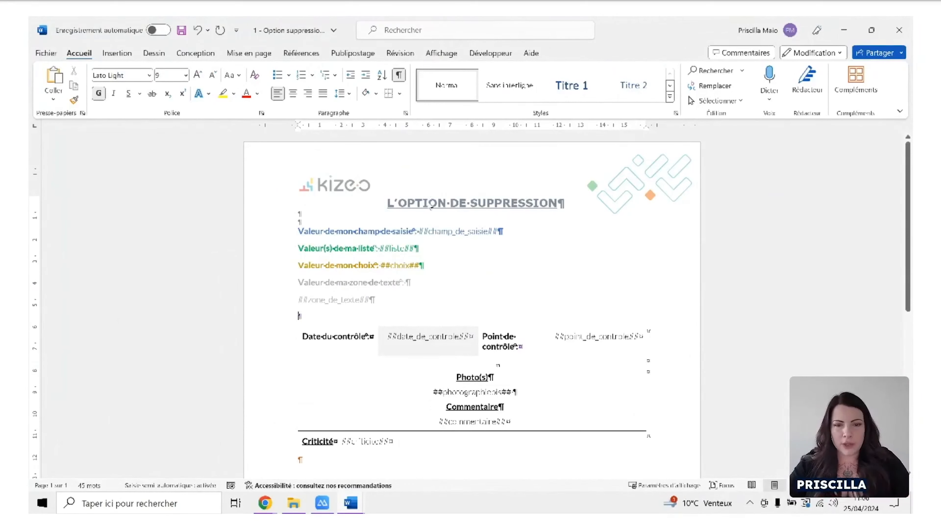
# Replace the paragraph break before ##zone_de_texte## with a manual line break, keeping the label and tag in one paragraph.
pyautogui.click(412, 280)
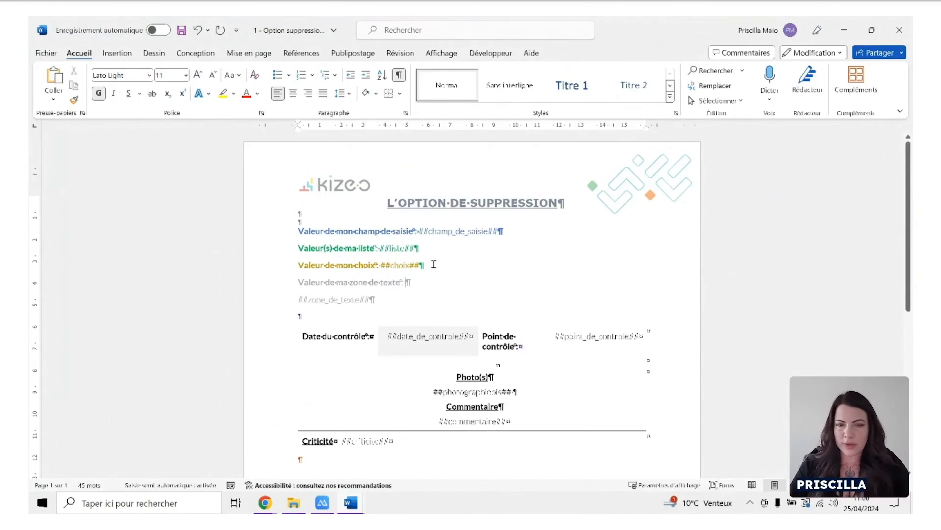
pyautogui.press('Delete')
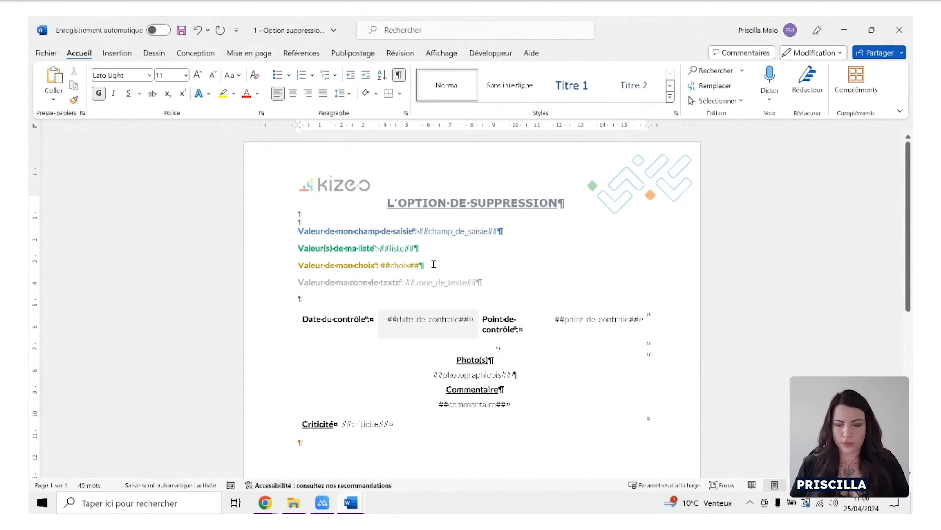
pyautogui.hotkey('shift', 'Return')
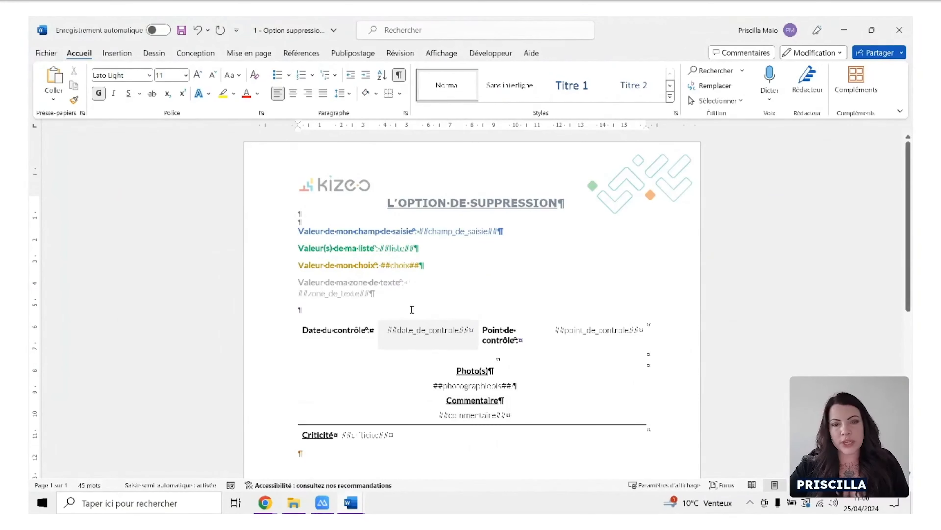
pyautogui.scroll(7, 412, 309)
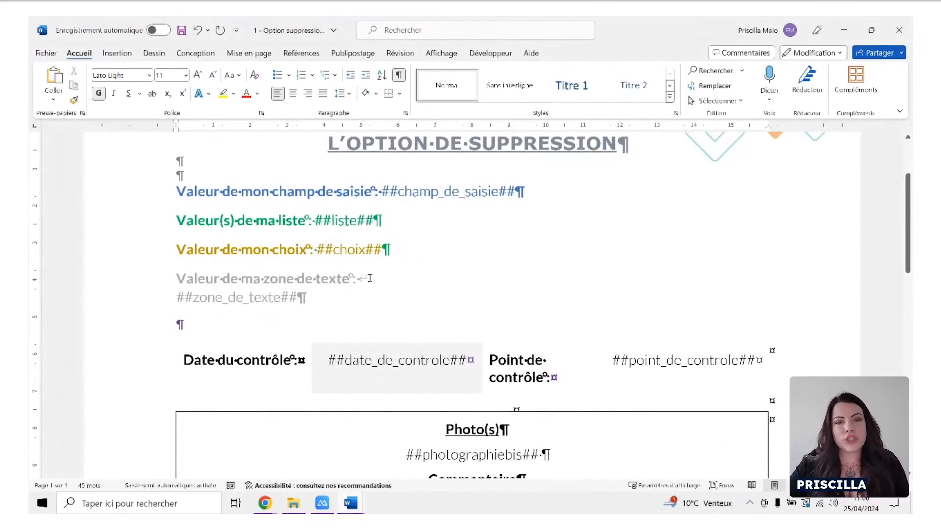
# Highlight the two-line text zone paragraph, and remove the line break between its label and ##zone_de_texte##.
pyautogui.moveTo(315, 299); pyautogui.dragTo(187, 278)
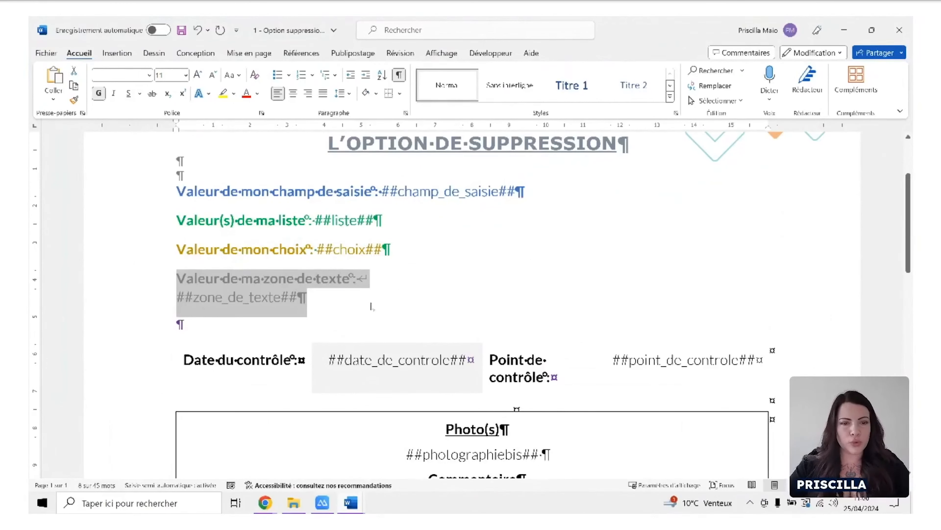
pyautogui.click(375, 284)
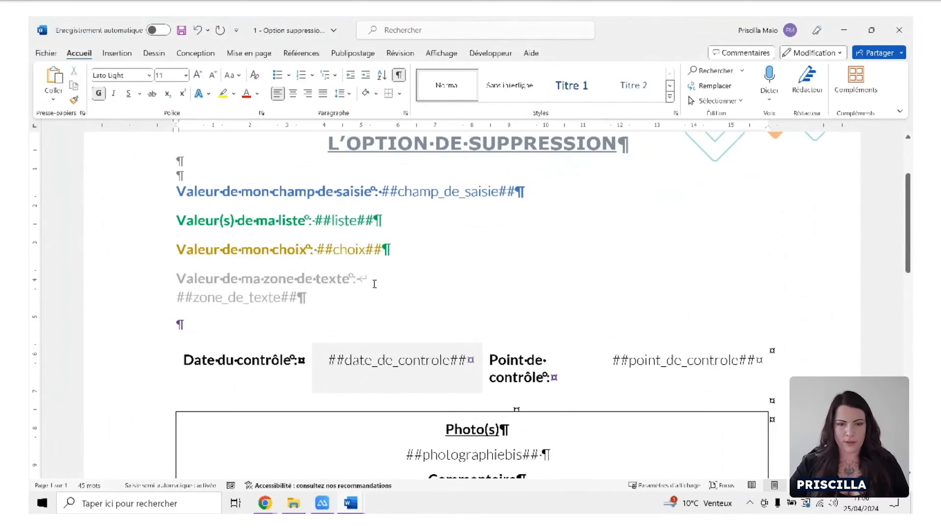
pyautogui.press('Delete')
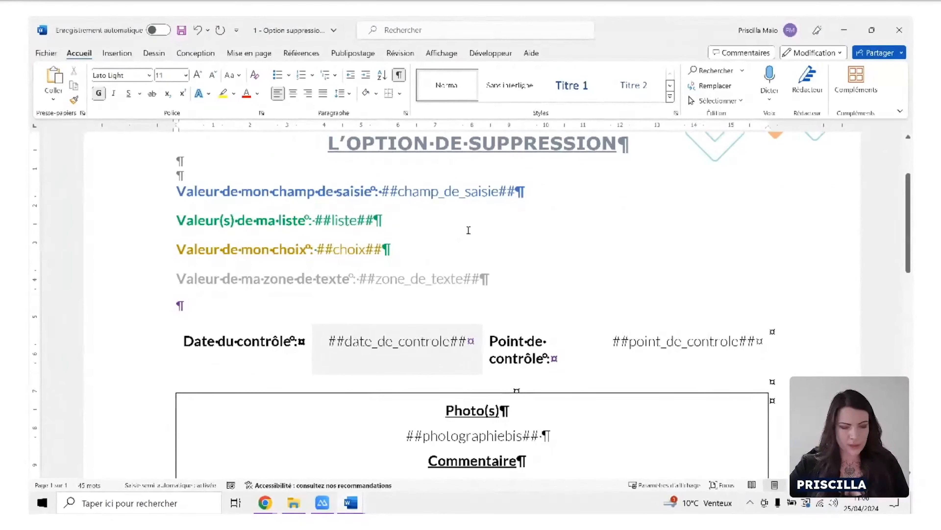
# Bring the exported Option suppression document's window back in front of the template.
pyautogui.scroll(-3, 467, 228)
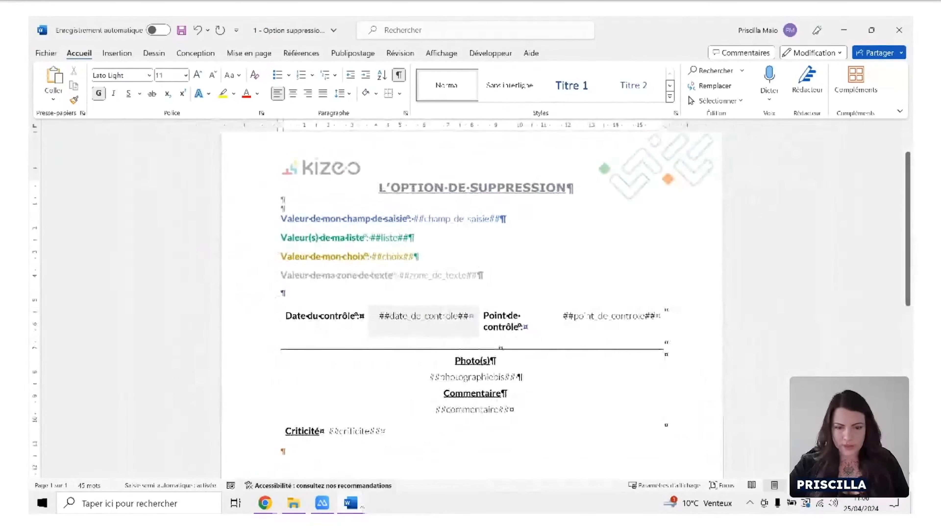
pyautogui.click(351, 502)
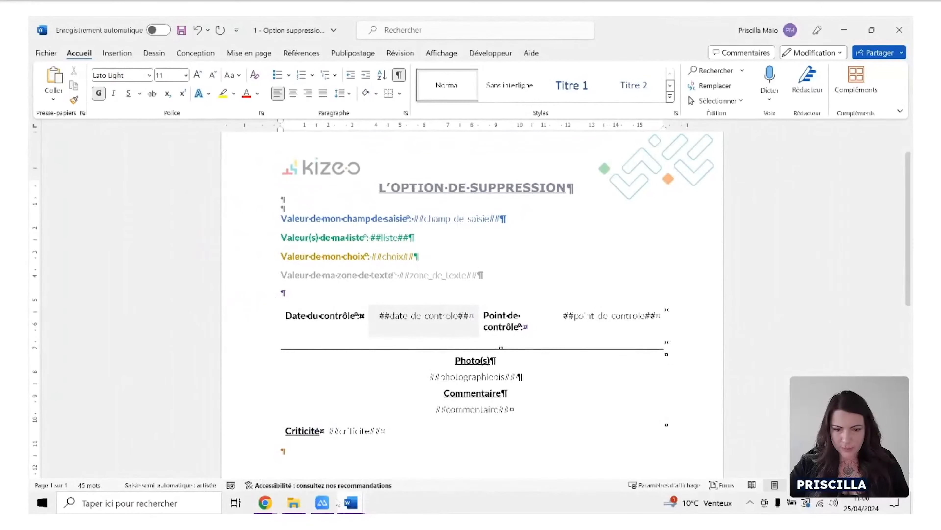
pyautogui.click(298, 477)
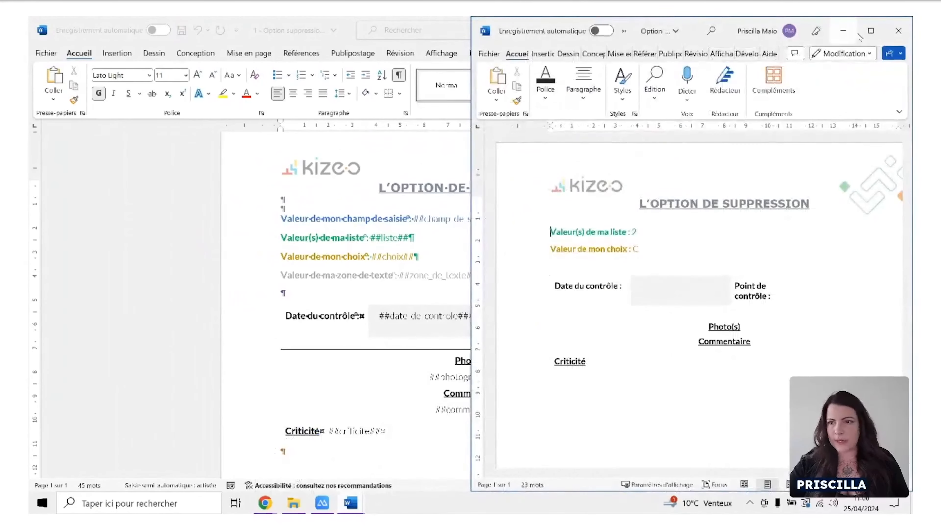
# Maximize and close the exported Option suppression document, then close the report template without saving its changes.
pyautogui.click(872, 37)
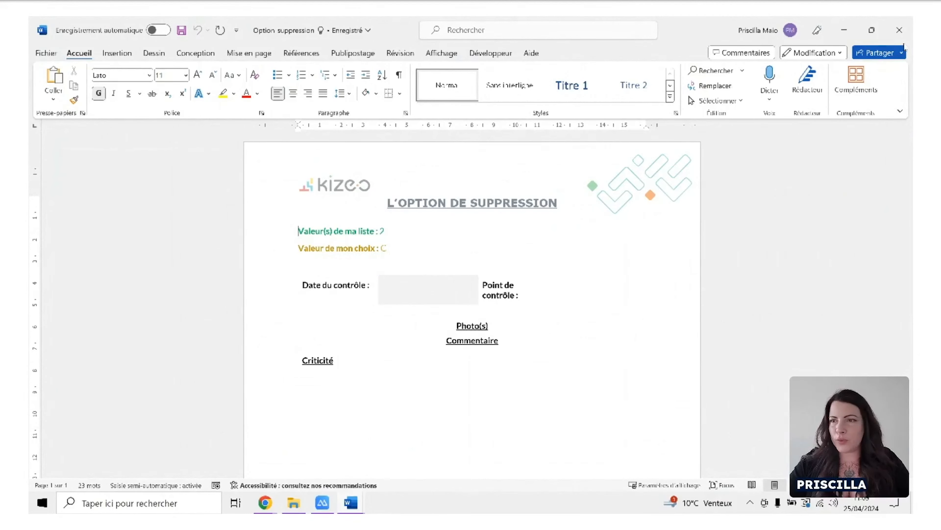
pyautogui.click(904, 34)
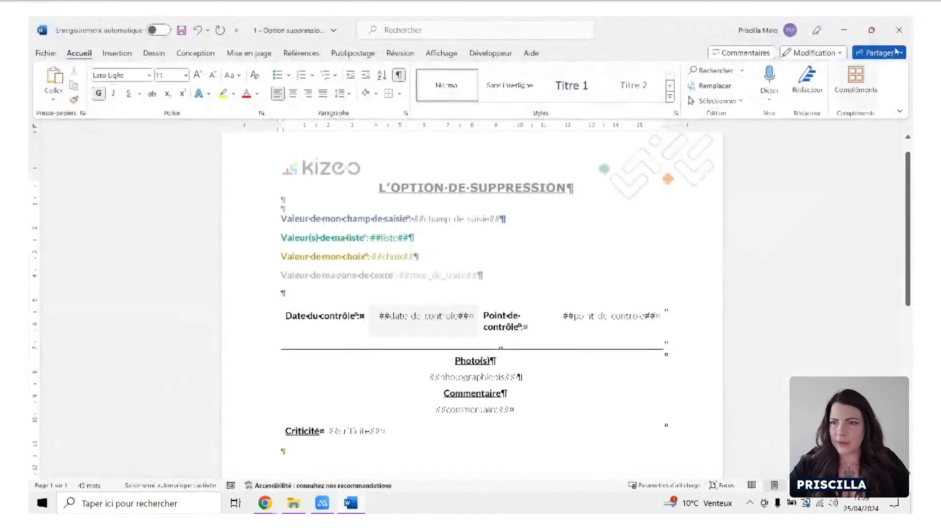
pyautogui.click(900, 30)
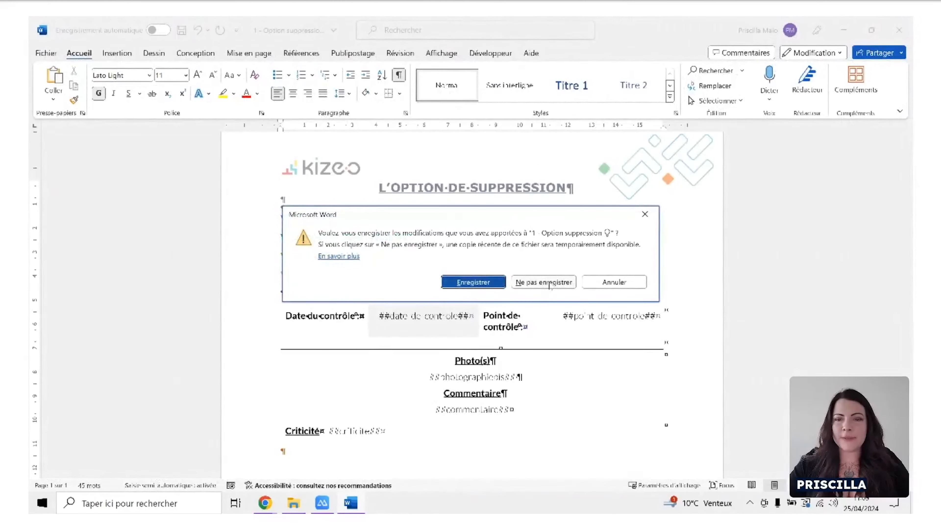
pyautogui.click(543, 280)
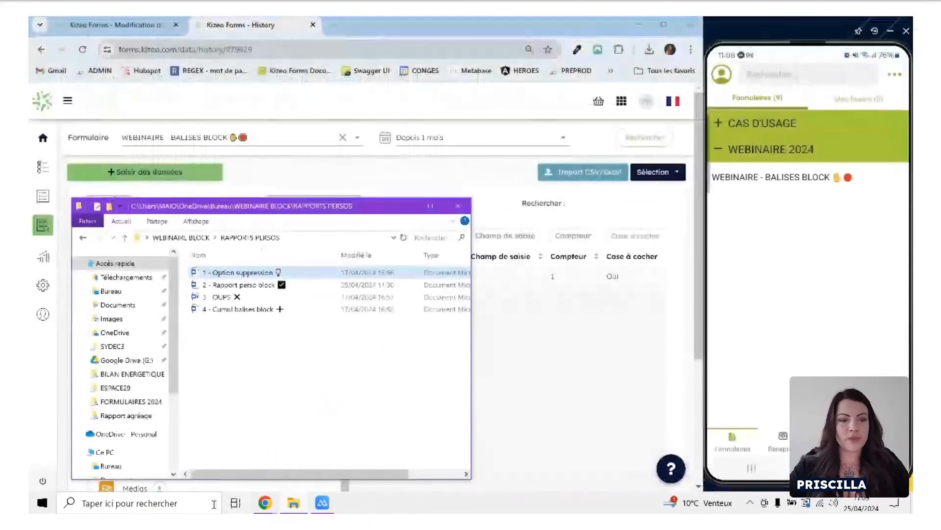
# Launch Word again and create a blank document.
pyautogui.click(179, 503)
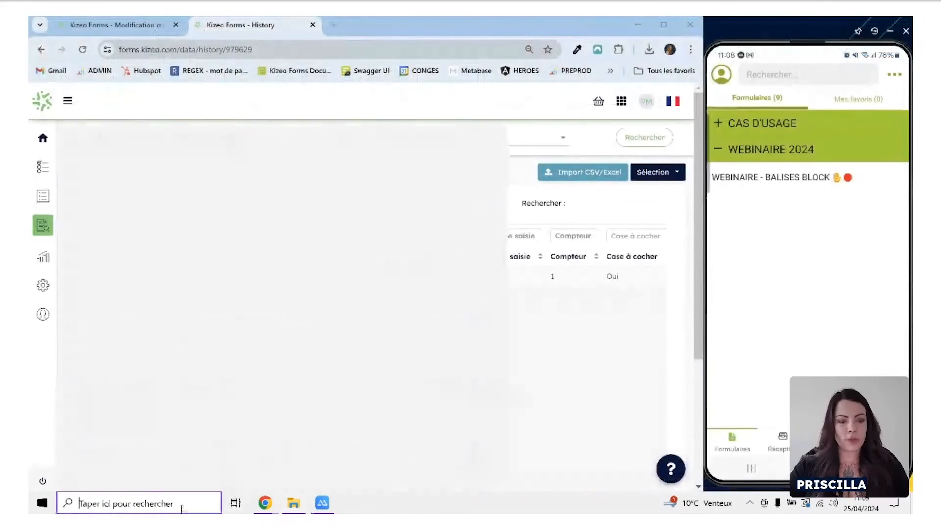
pyautogui.write('word')
pyautogui.press('Return')
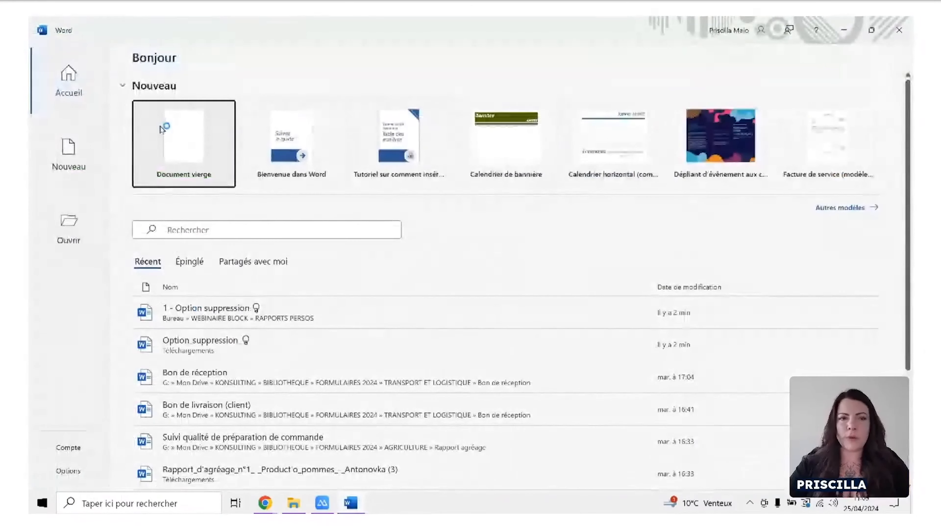
pyautogui.click(222, 111)
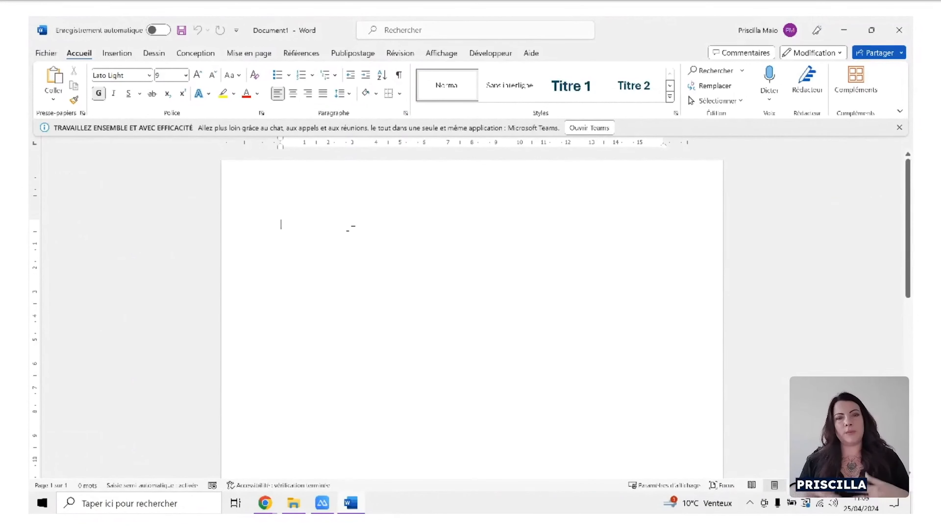
# Write the line "LE CHAMP DE SAISIE A ETE REMPLI" in the blank document and end it with a grinning emoji.
pyautogui.write('LE CHAMP D')
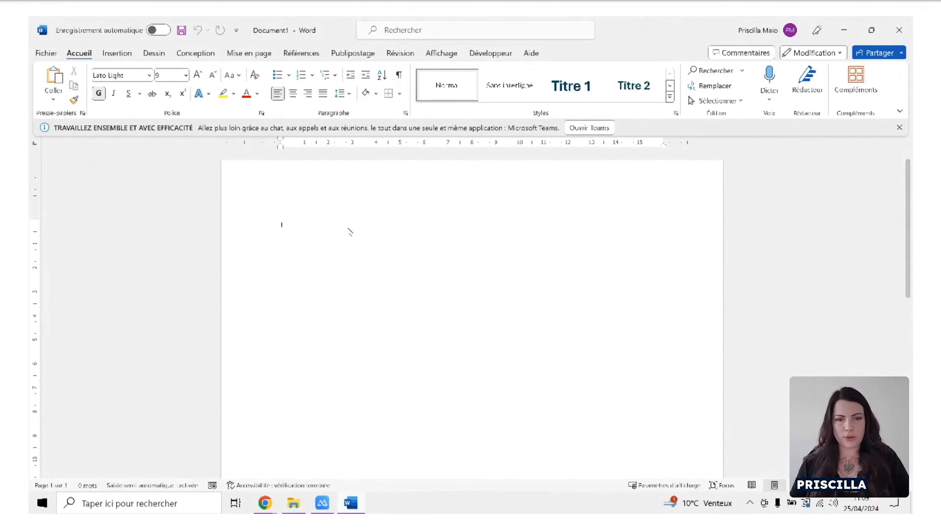
pyautogui.write('E S')
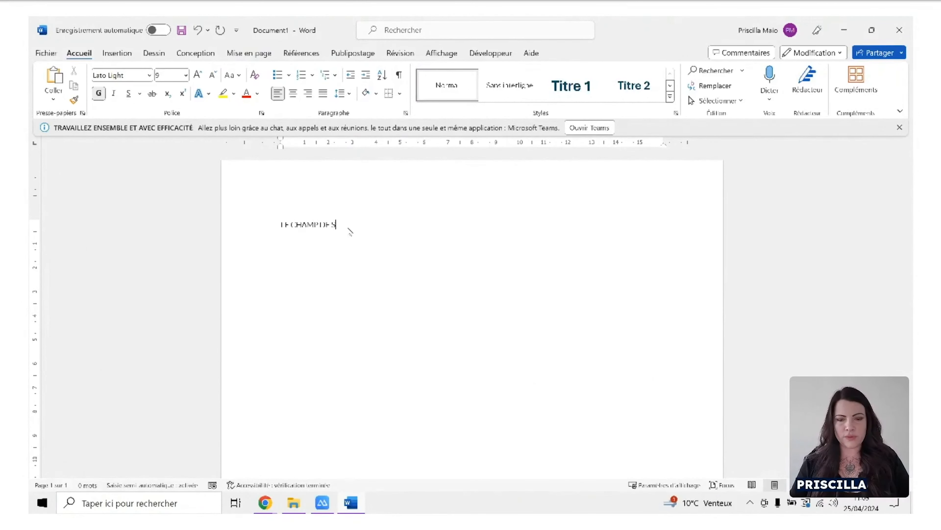
pyautogui.write('AISIE AFIE REMP')
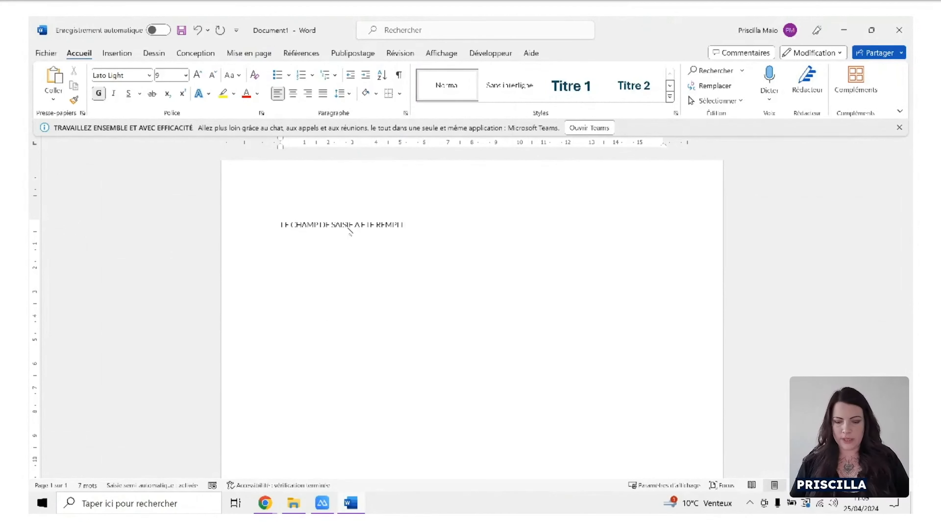
pyautogui.press('super+period')
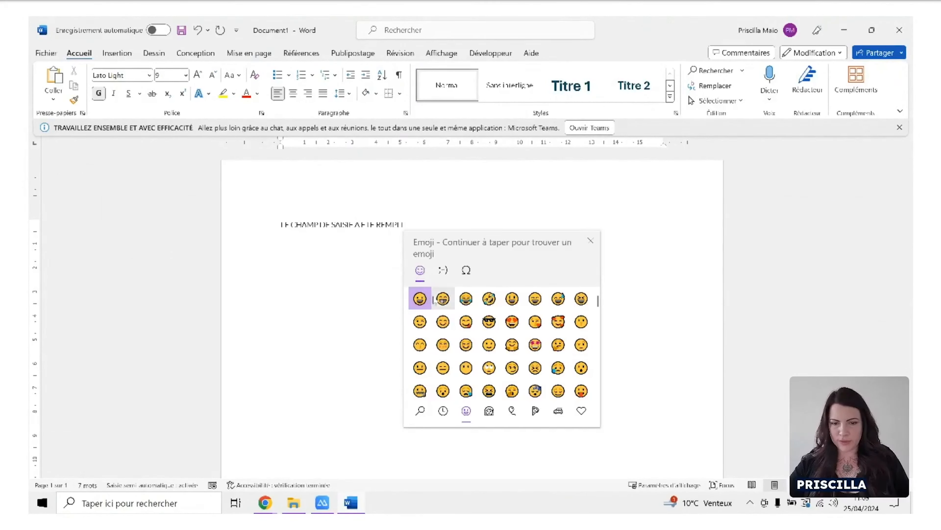
pyautogui.click(443, 299)
pyautogui.click(429, 227)
# Format the whole sentence with a blue theme font colour and a font size of 14.
pyautogui.click(263, 223)
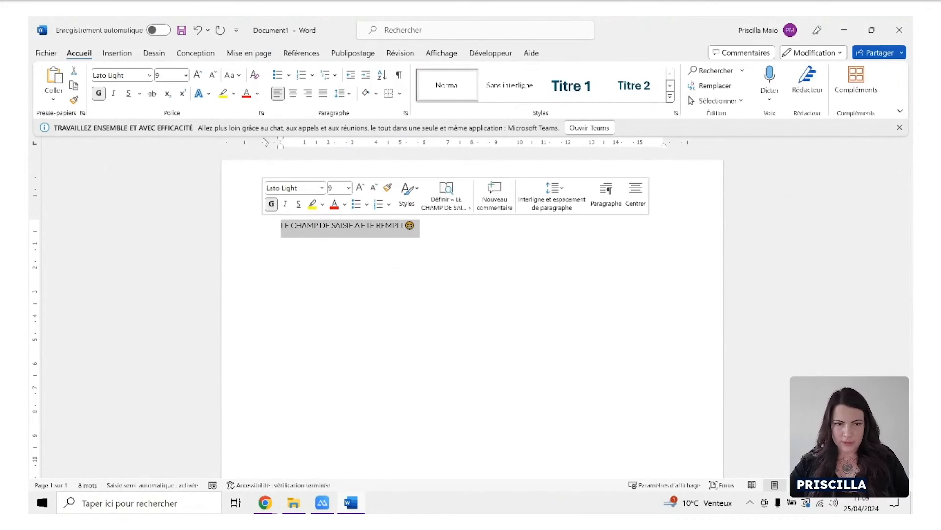
pyautogui.click(257, 93)
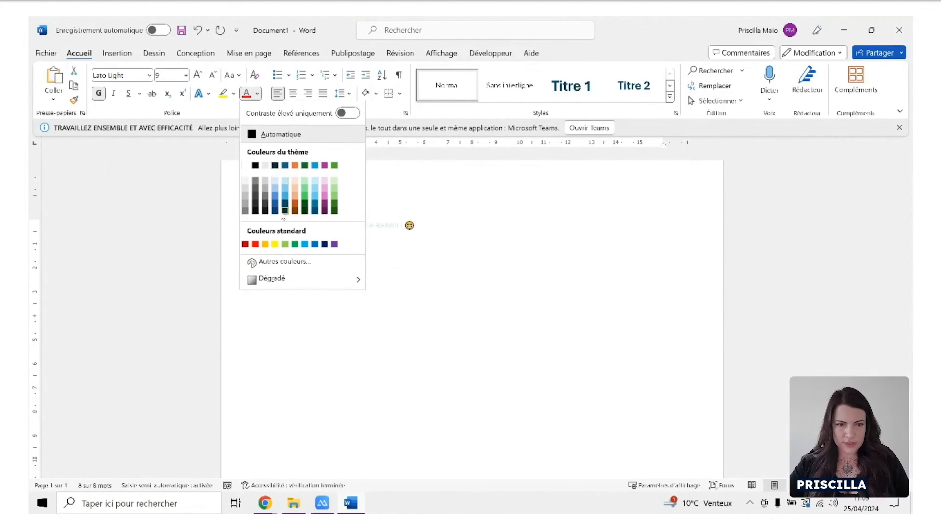
pyautogui.click(283, 198)
pyautogui.click(200, 77)
pyautogui.click(199, 77)
pyautogui.click(199, 77)
pyautogui.click(199, 78)
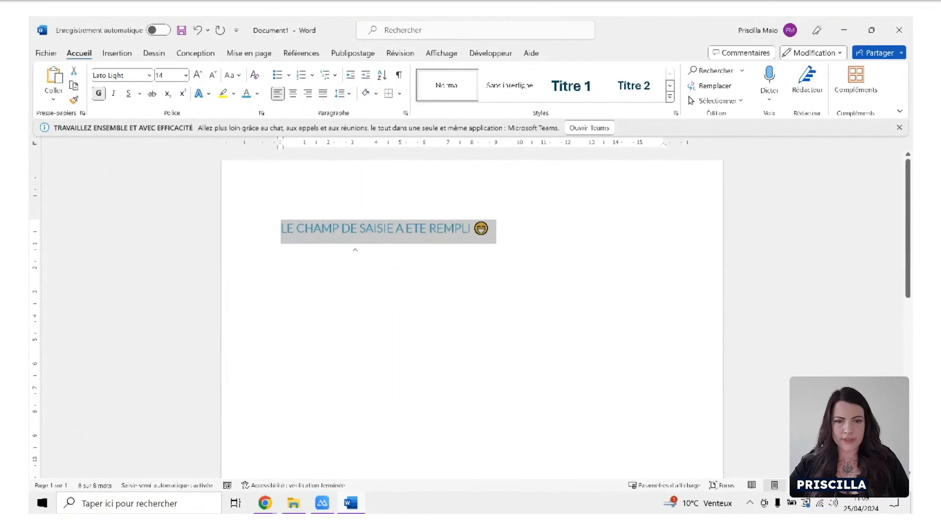
pyautogui.click(313, 237)
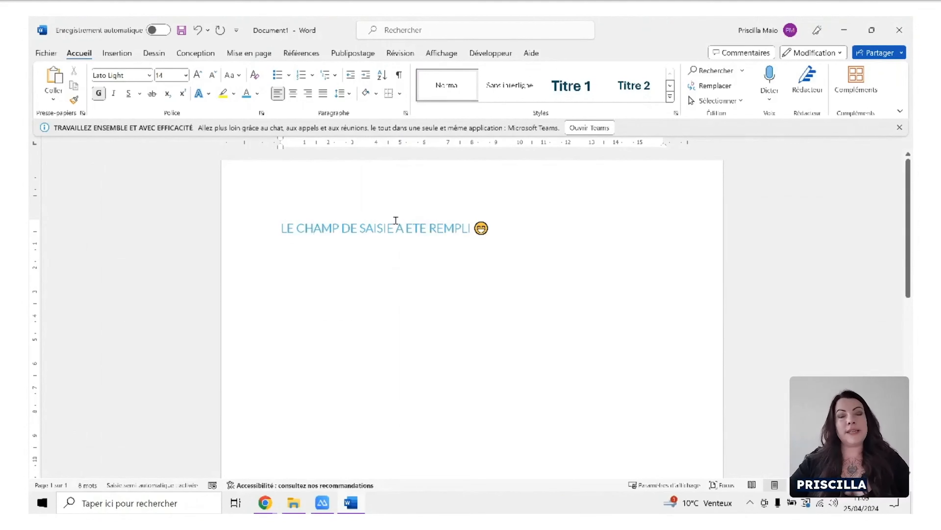
# Insert a paragraph above the sentence containing the opening tag ##_block:champ_de_saisie##.
pyautogui.click(276, 228)
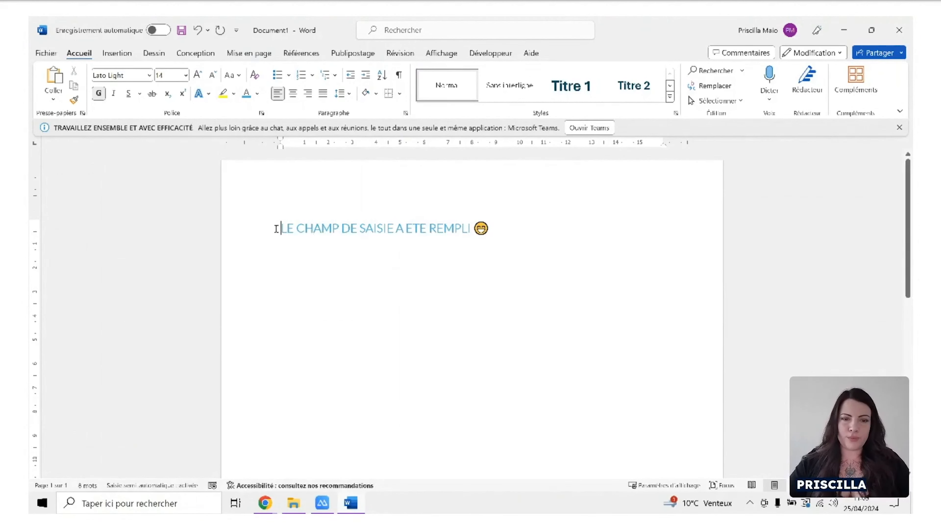
pyautogui.press('Return')
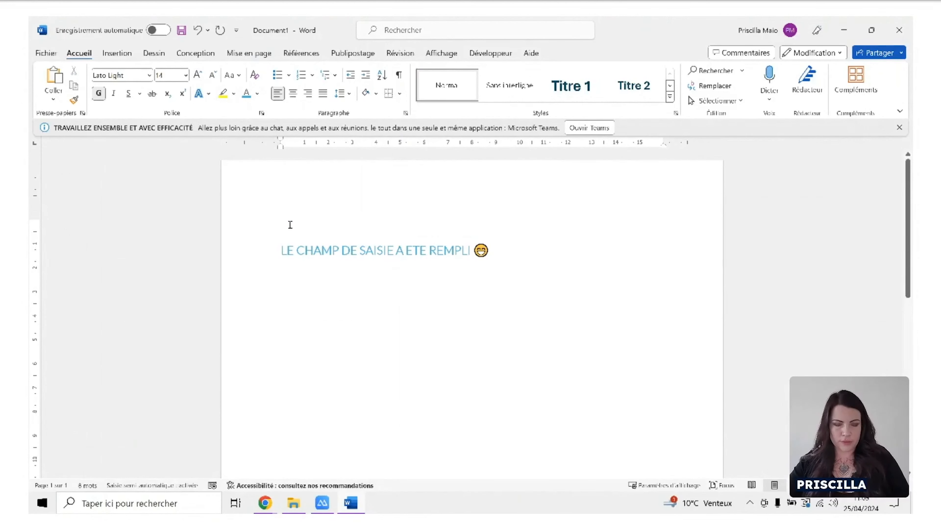
pyautogui.press('Up')
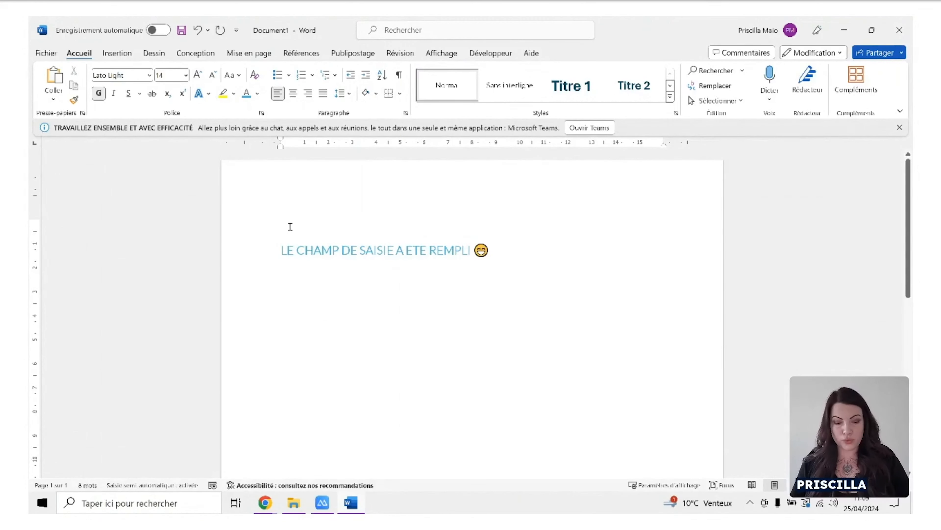
pyautogui.write('##_block :')
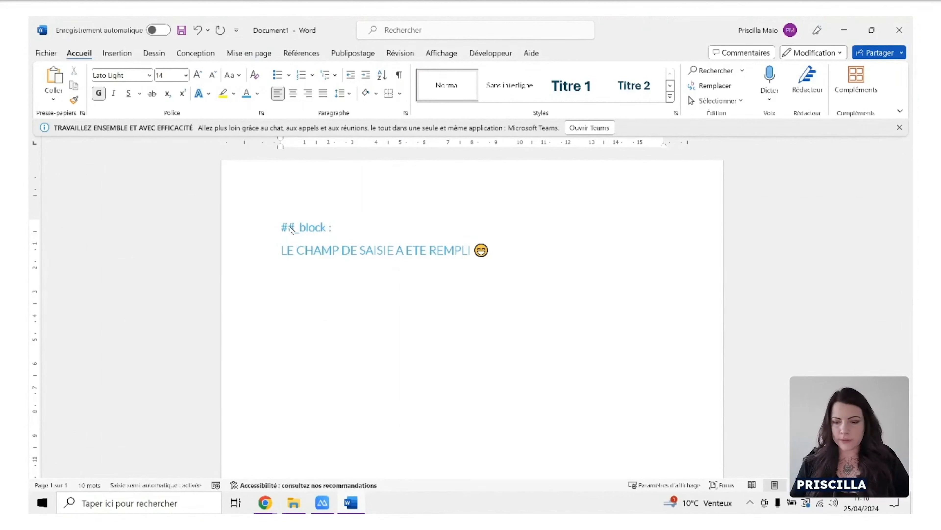
pyautogui.press('BackSpace')
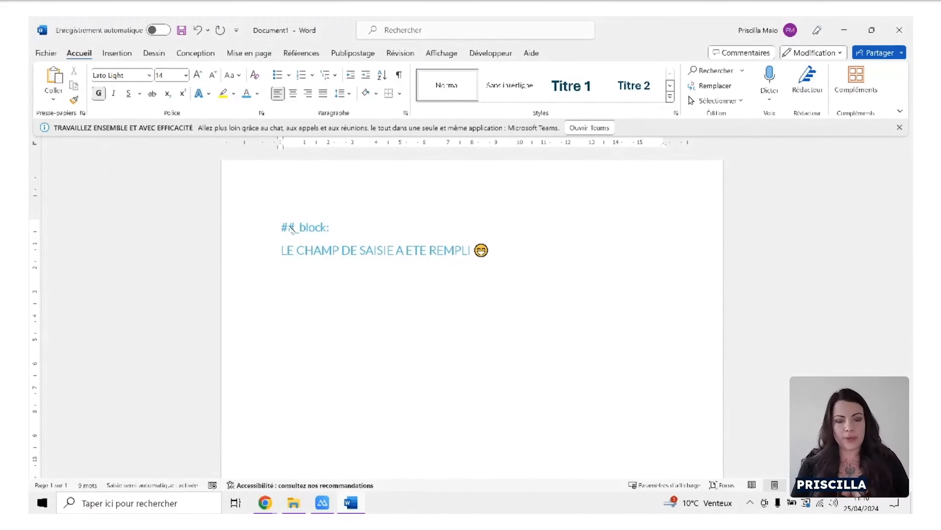
pyautogui.write('champ_de_')
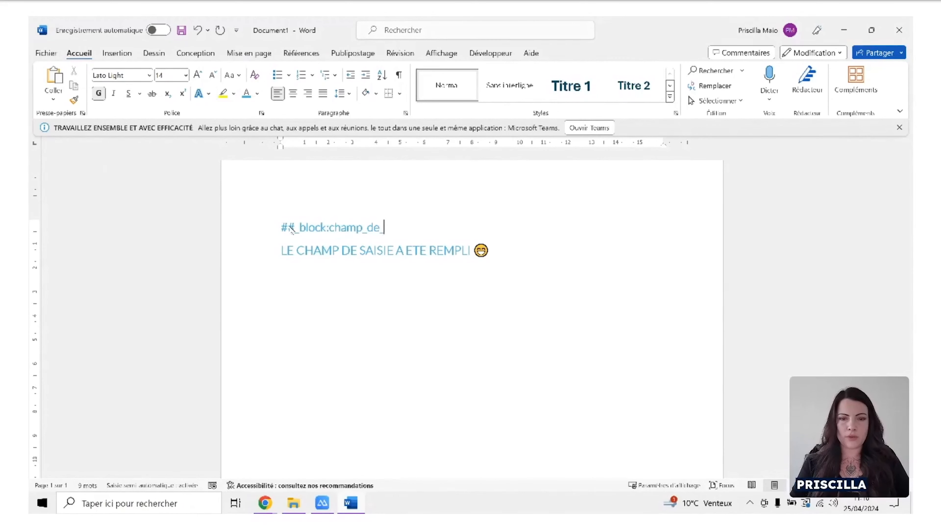
pyautogui.write('saisie')
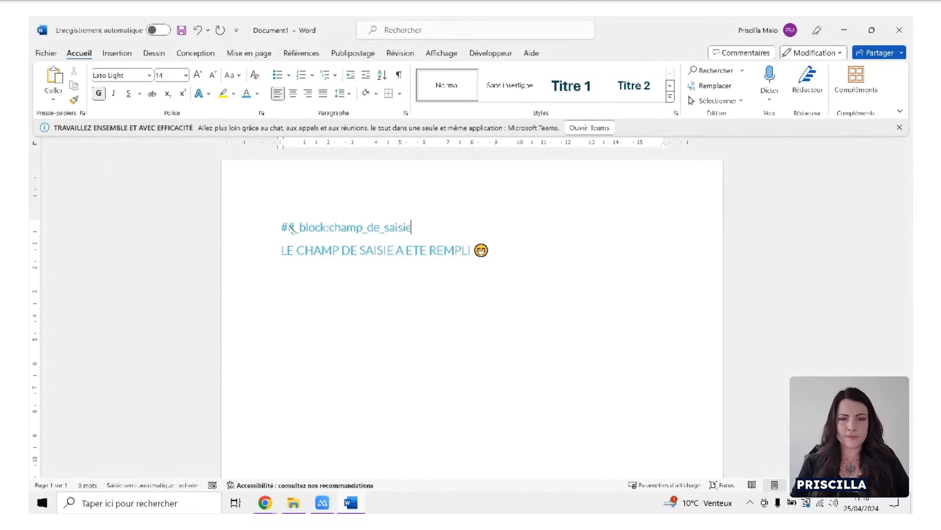
pyautogui.write('##')
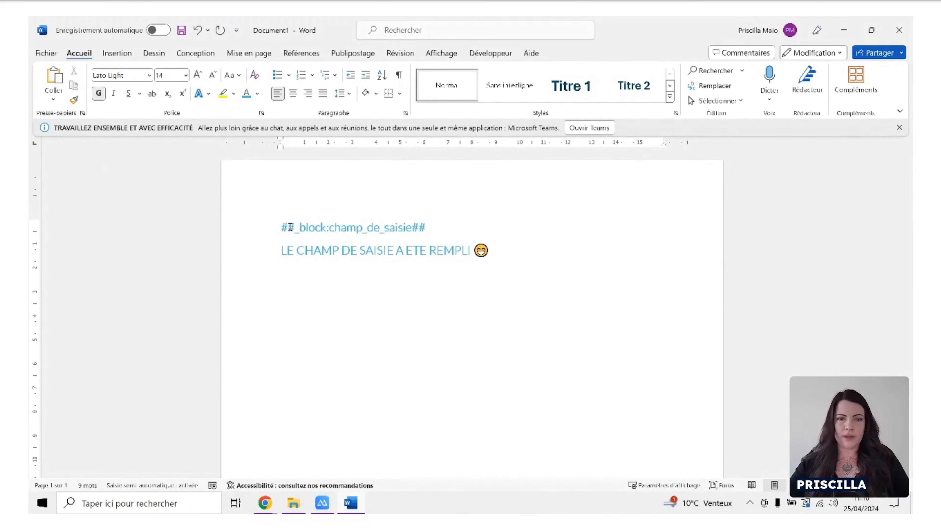
# Copy the ##_block:champ_de_saisie## tag into a new paragraph below the sentence as the closing tag.
pyautogui.moveTo(437, 227); pyautogui.dragTo(275, 227)
pyautogui.hotkey('ctrl', 'c')
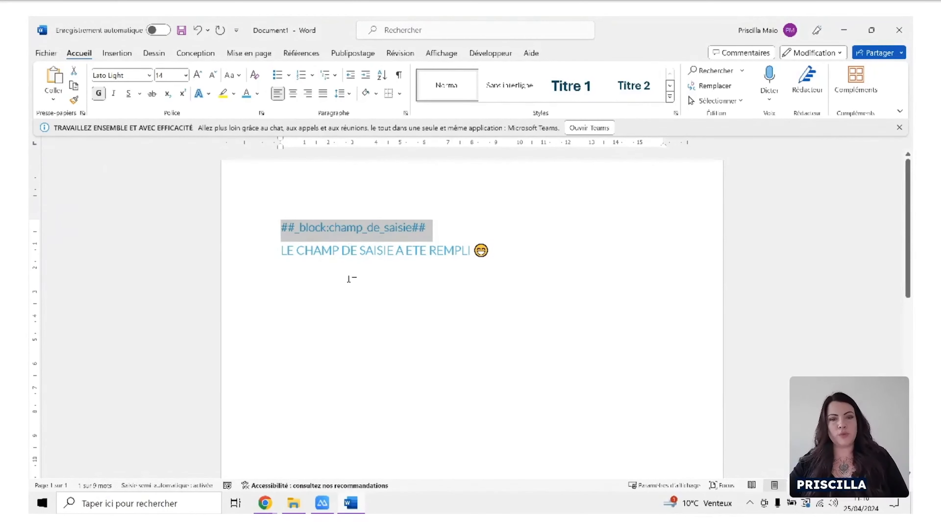
pyautogui.click(352, 269)
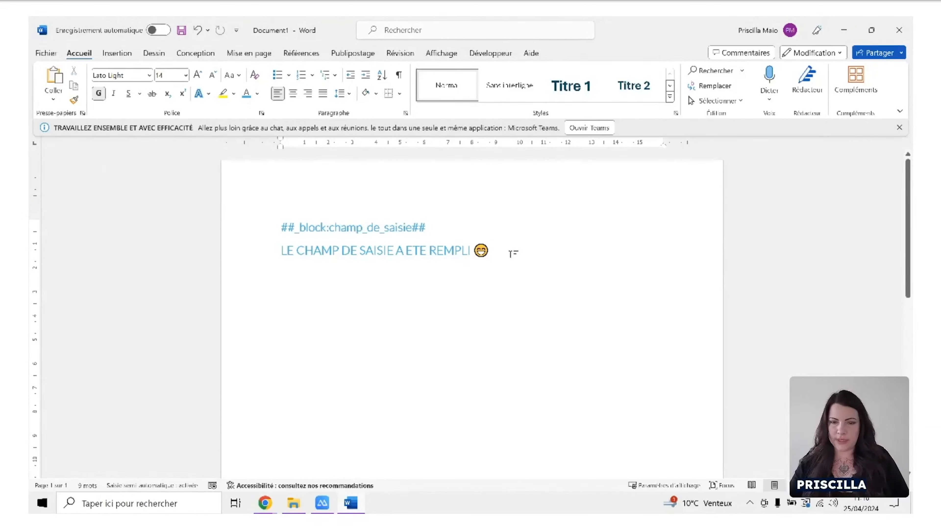
pyautogui.click(513, 253)
pyautogui.press('Return')
pyautogui.hotkey('ctrl', 'v')
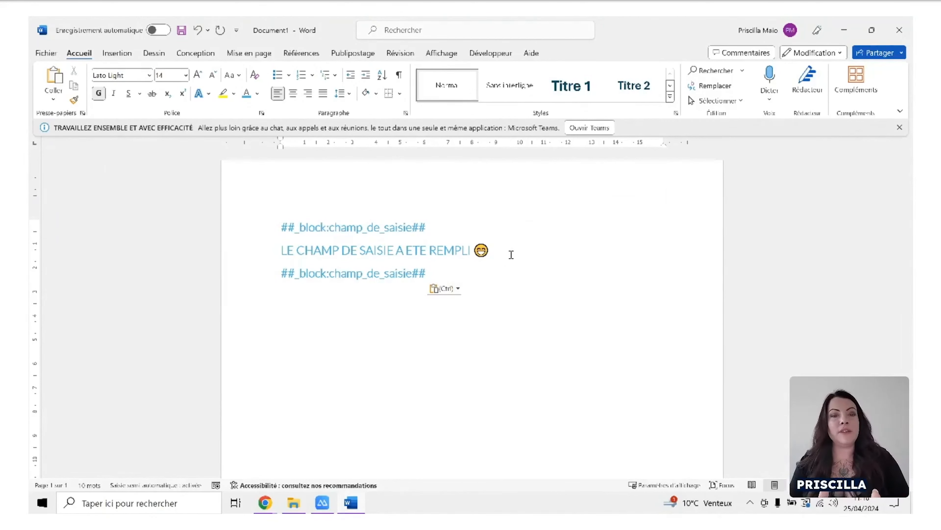
# Colour both the opening and closing ##_block:champ_de_saisie## tags in a light purple theme colour.
pyautogui.moveTo(430, 228); pyautogui.dragTo(295, 232)
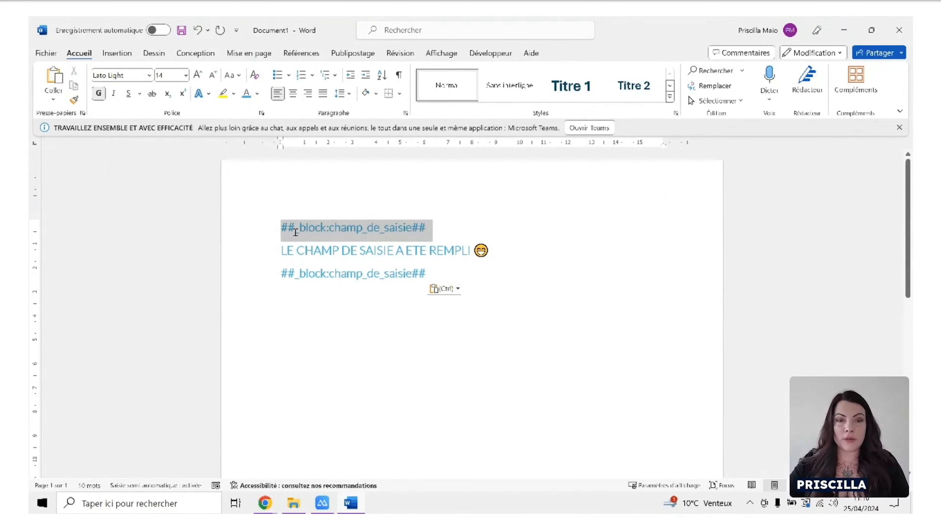
pyautogui.click(257, 93)
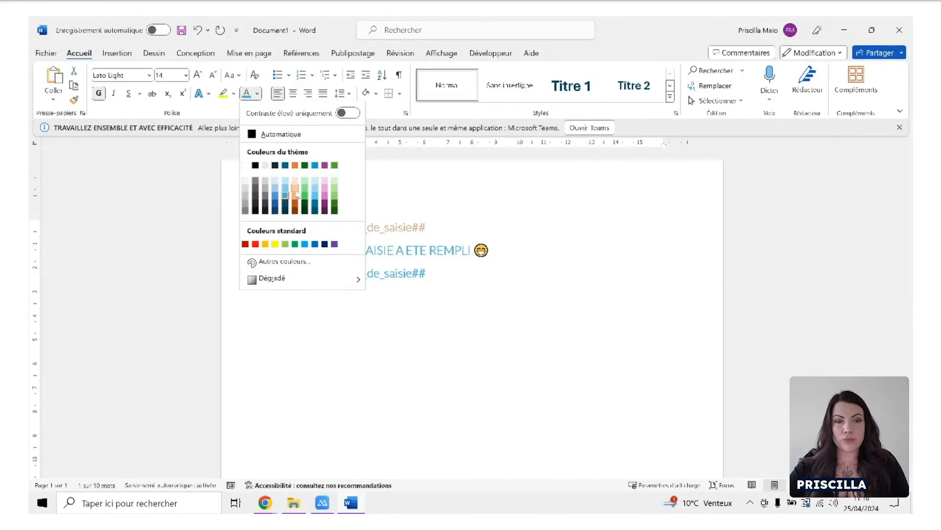
pyautogui.click(325, 198)
pyautogui.moveTo(428, 274); pyautogui.dragTo(291, 278)
pyautogui.click(247, 94)
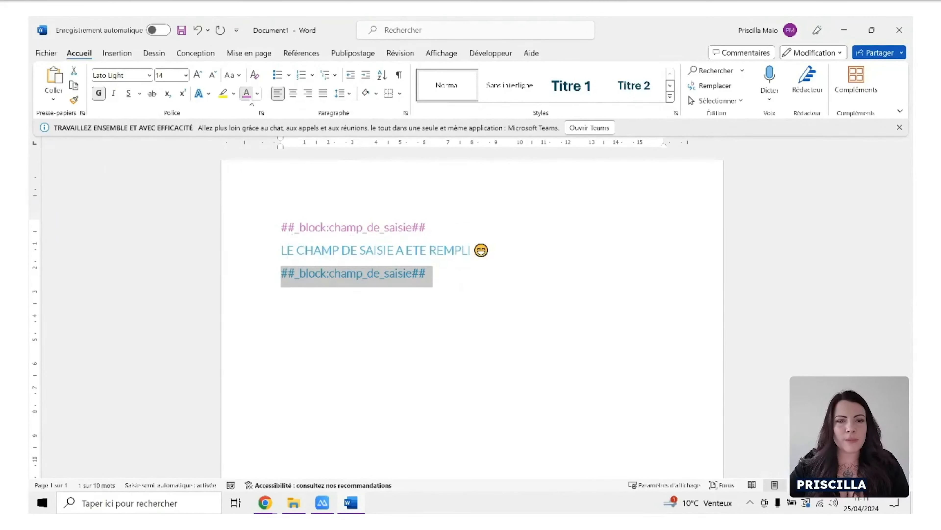
pyautogui.click(462, 310)
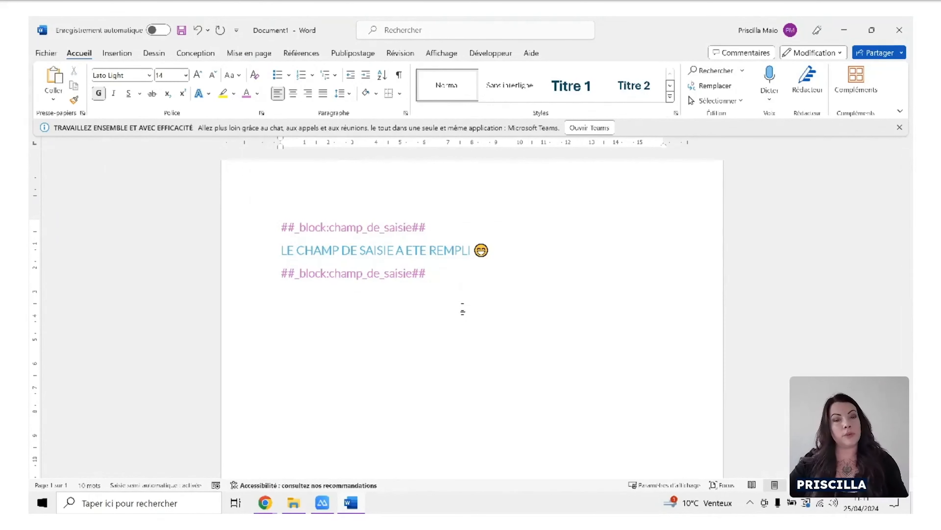
# Display the formatting marks and examine the paragraph breaks after the opening and closing block tags.
pyautogui.click(399, 76)
pyautogui.click(439, 224)
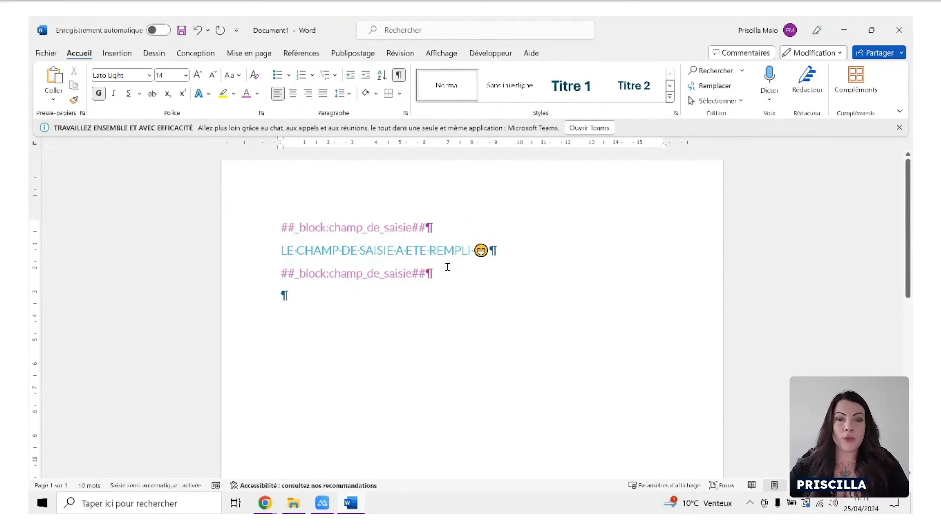
pyautogui.tripleClick(284, 271)
pyautogui.click(381, 289)
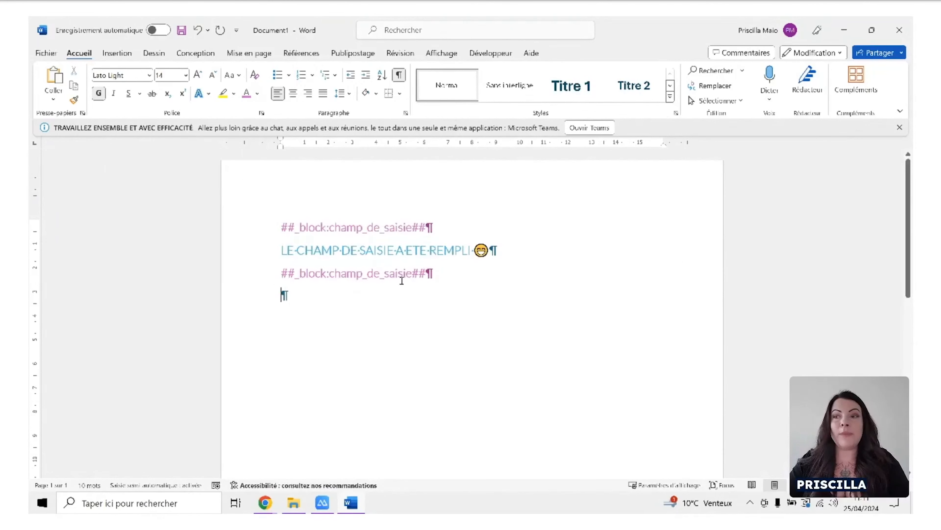
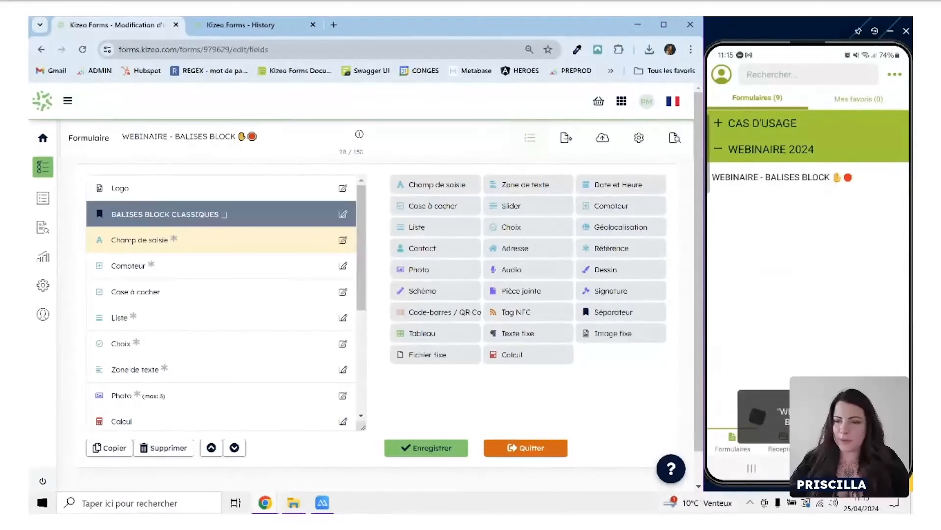
# Refresh the form's data history and download the custom Word report "Rapport perso block" for the newest record.
pyautogui.click(281, 25)
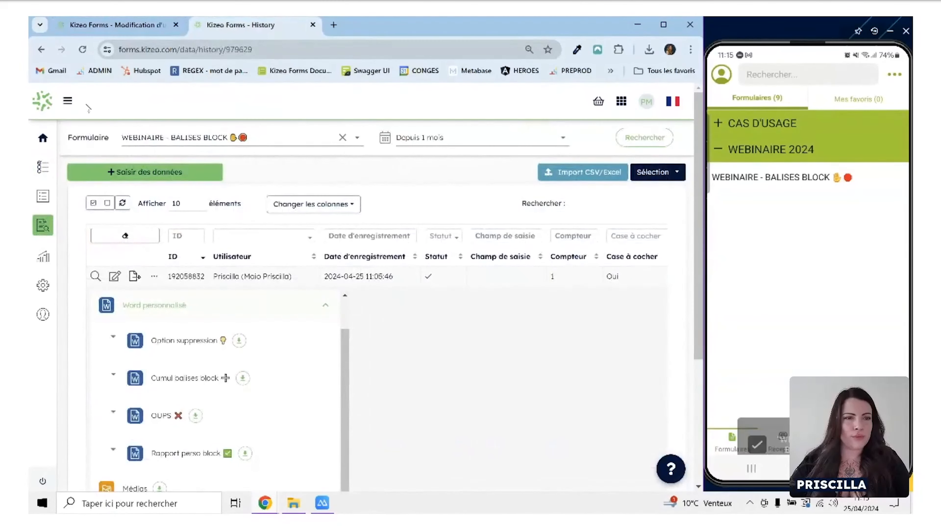
pyautogui.click(83, 50)
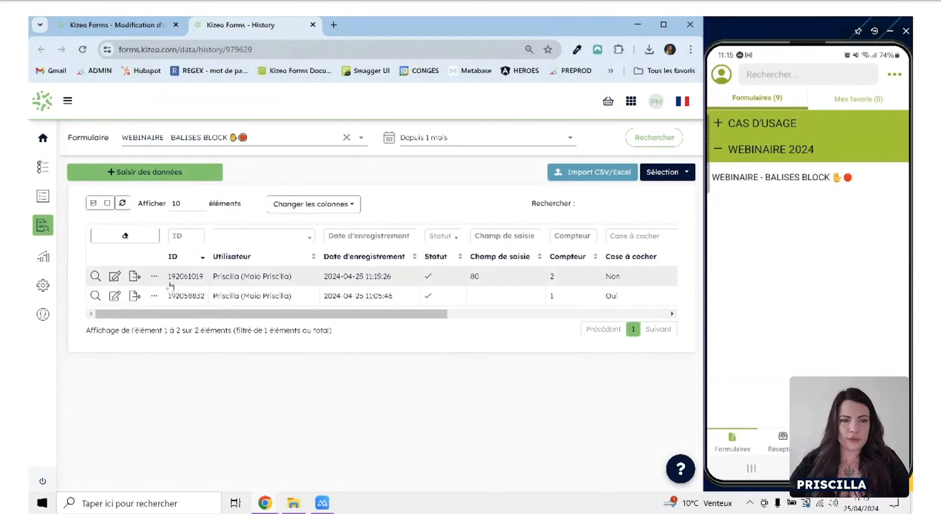
pyautogui.click(134, 277)
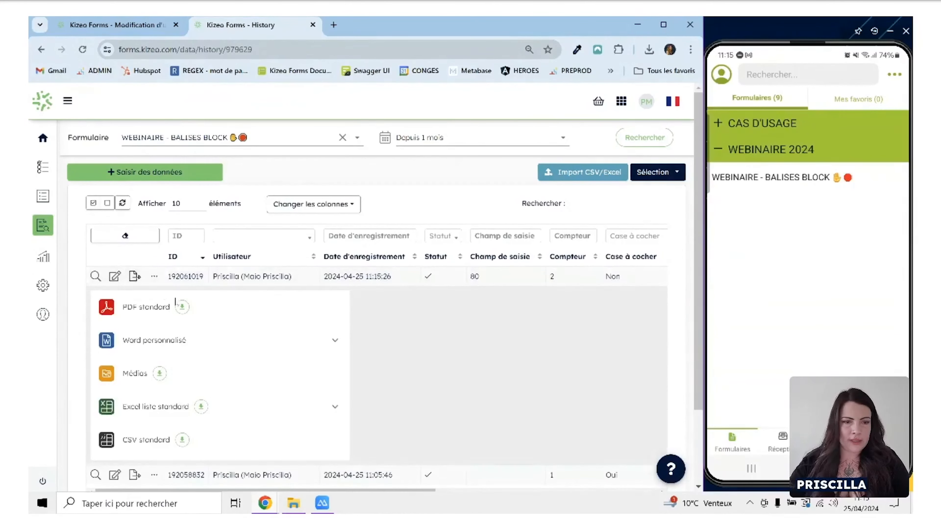
pyautogui.click(227, 346)
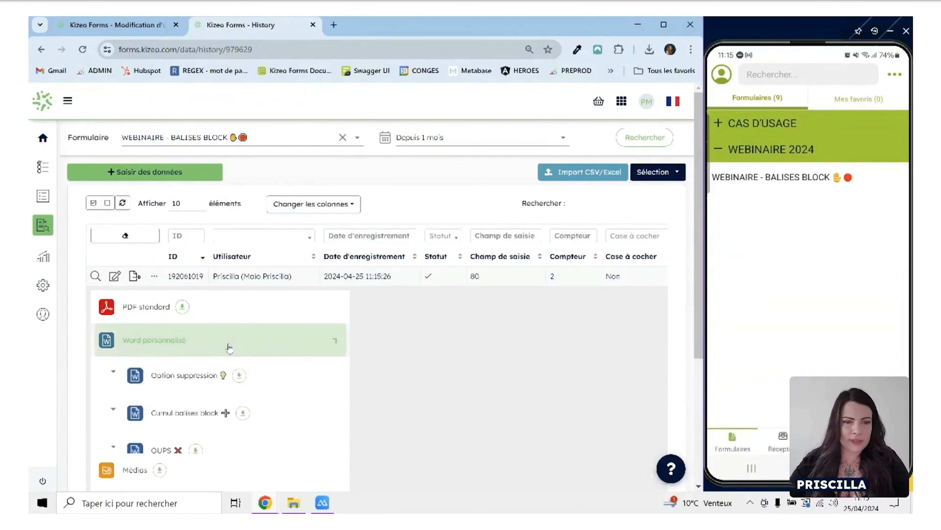
pyautogui.scroll(-1, 238, 397)
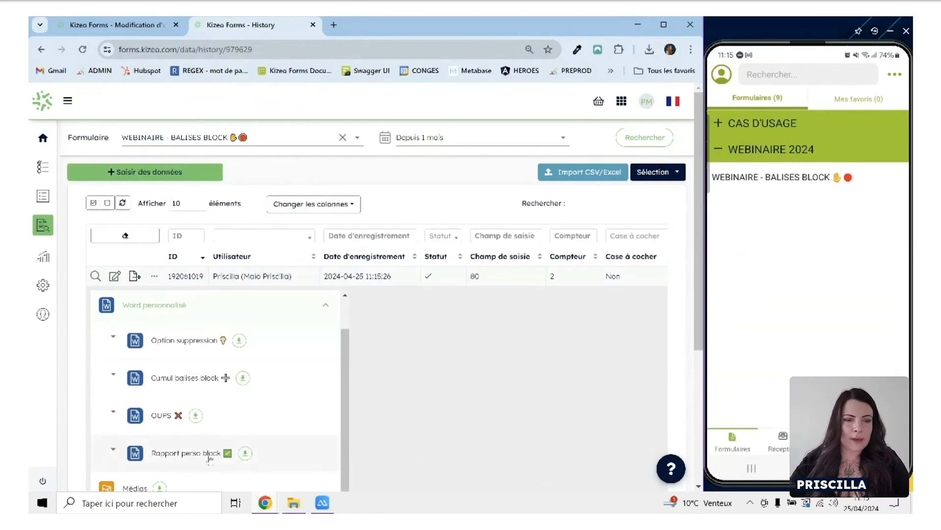
pyautogui.click(245, 453)
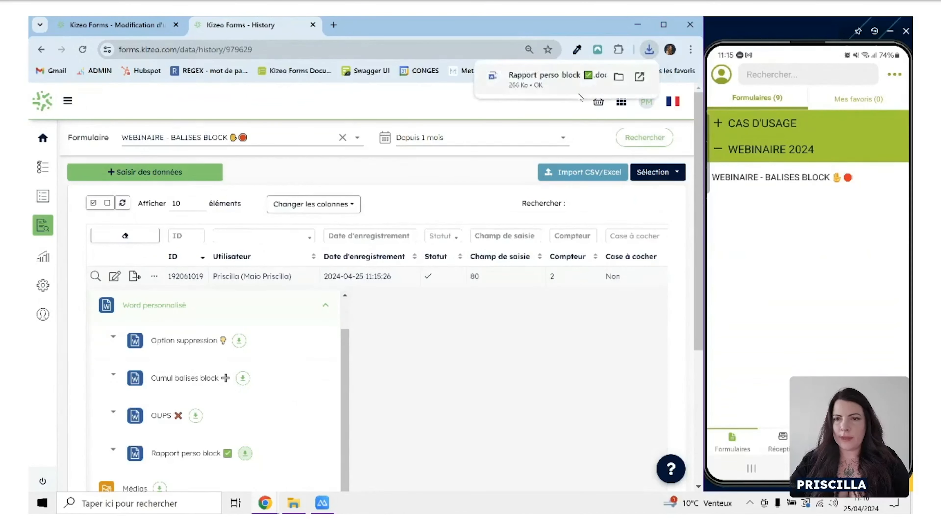
# Open the downloaded report in Word with editing enabled and hide its formatting marks.
pyautogui.click(558, 80)
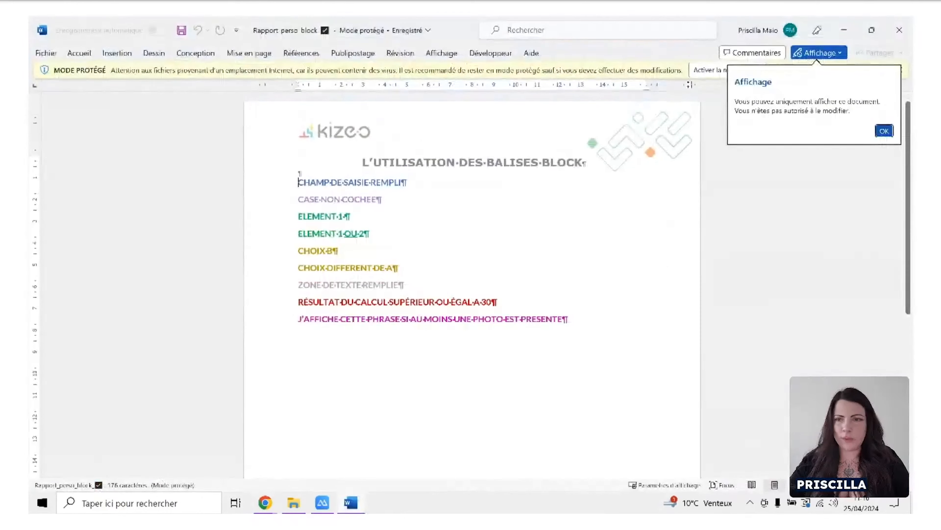
pyautogui.click(704, 71)
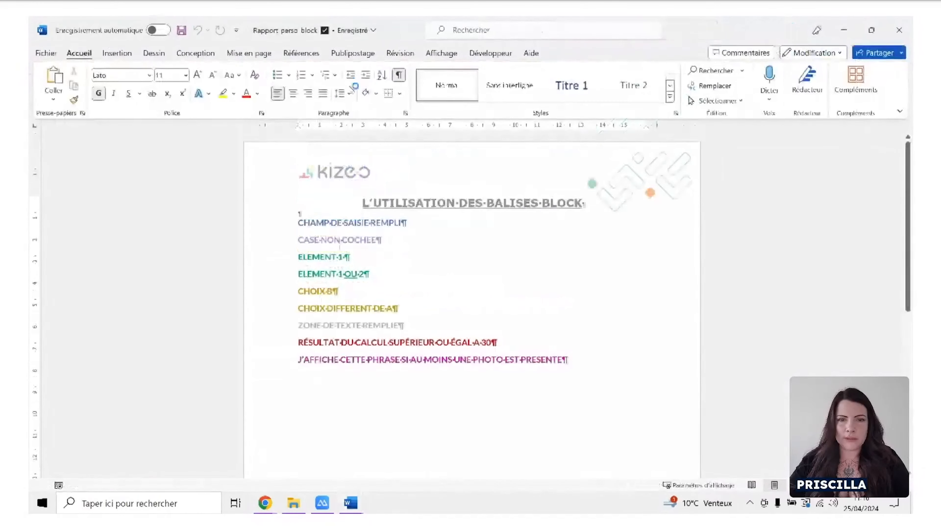
pyautogui.click(399, 75)
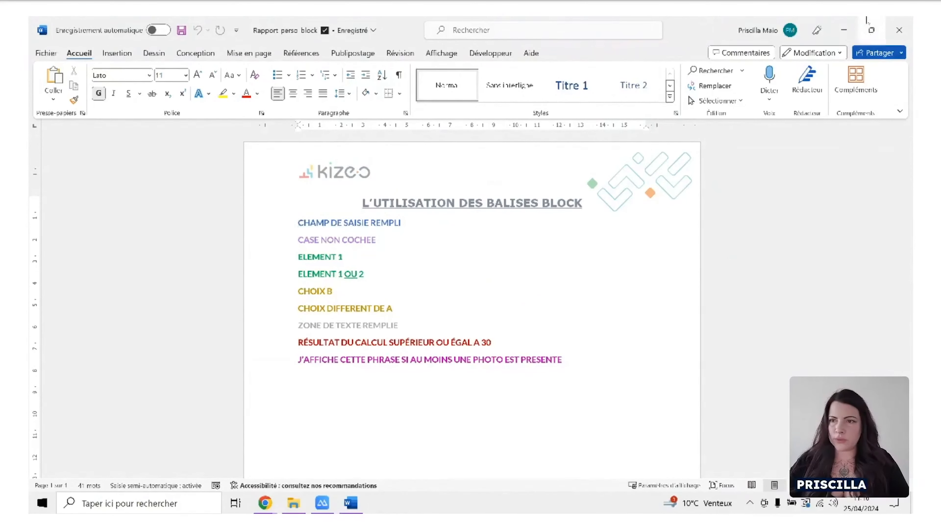
# Place the report window beside the mirrored phone and compare its lines with the record's field values down to Calcul.
pyautogui.click(869, 31)
pyautogui.moveTo(570, 158); pyautogui.dragTo(458, 32)
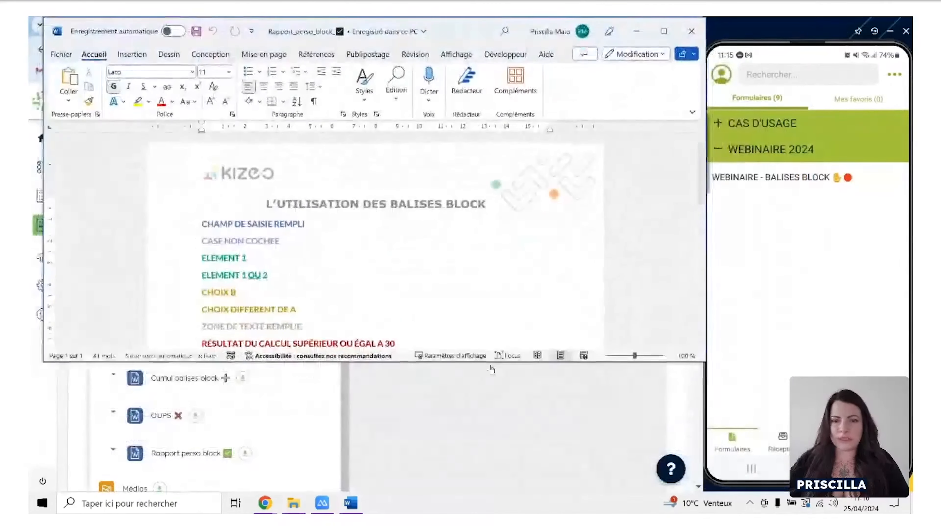
pyautogui.moveTo(491, 361); pyautogui.dragTo(468, 489)
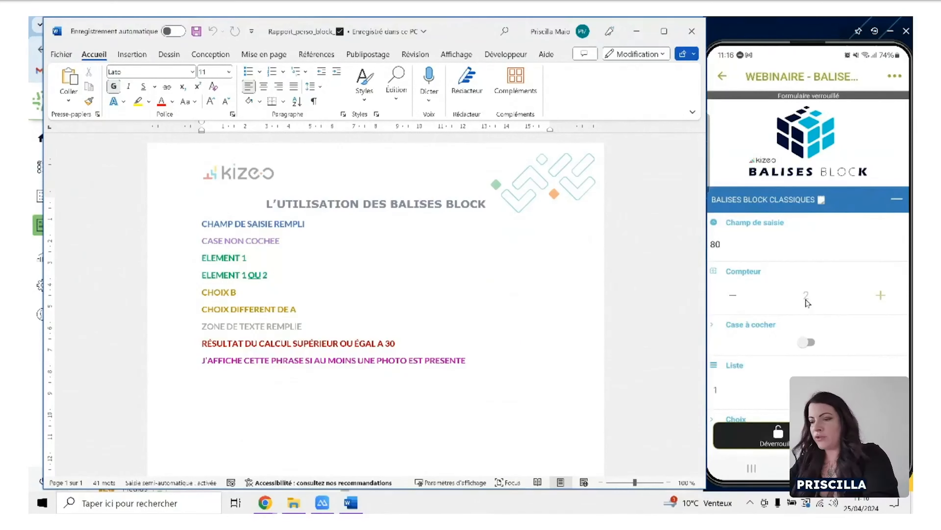
pyautogui.scroll(-4, 807, 302)
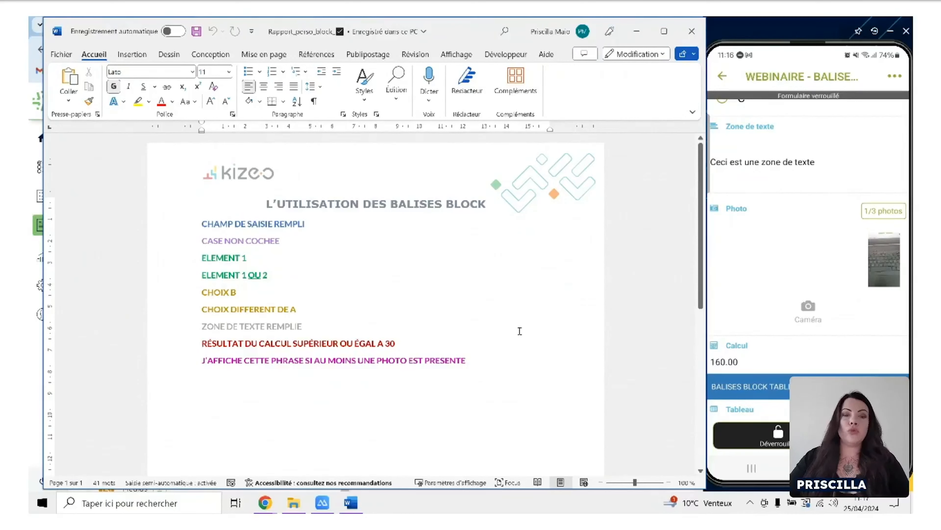
# Close the generated report and open the template "2 - Rapport perso block" from the RAPPORTS PERSOS folder in a maximised window.
pyautogui.click(699, 33)
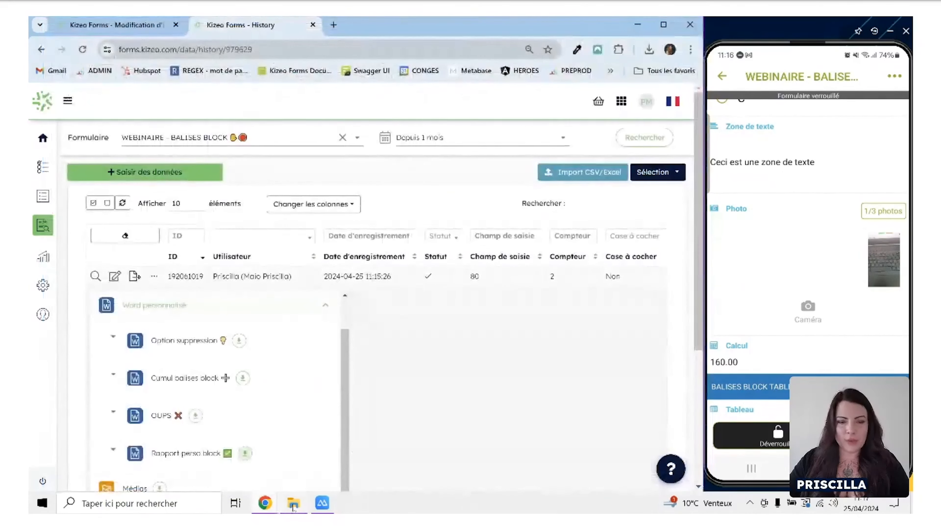
pyautogui.click(292, 504)
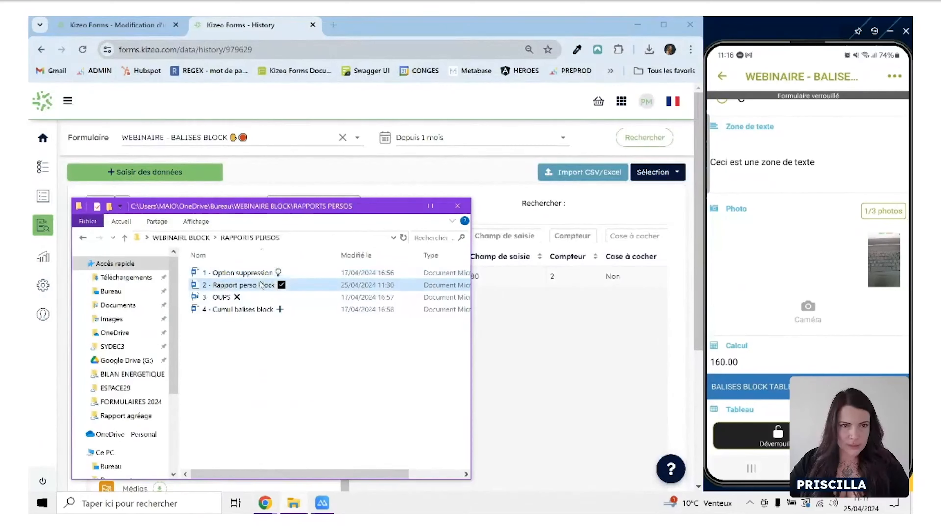
pyautogui.click(261, 284)
pyautogui.doubleClick(321, 287)
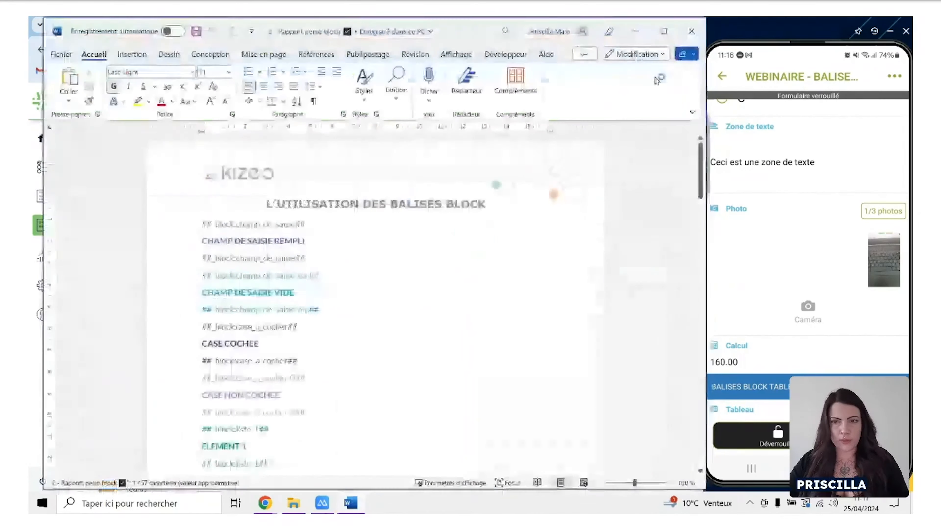
pyautogui.click(665, 33)
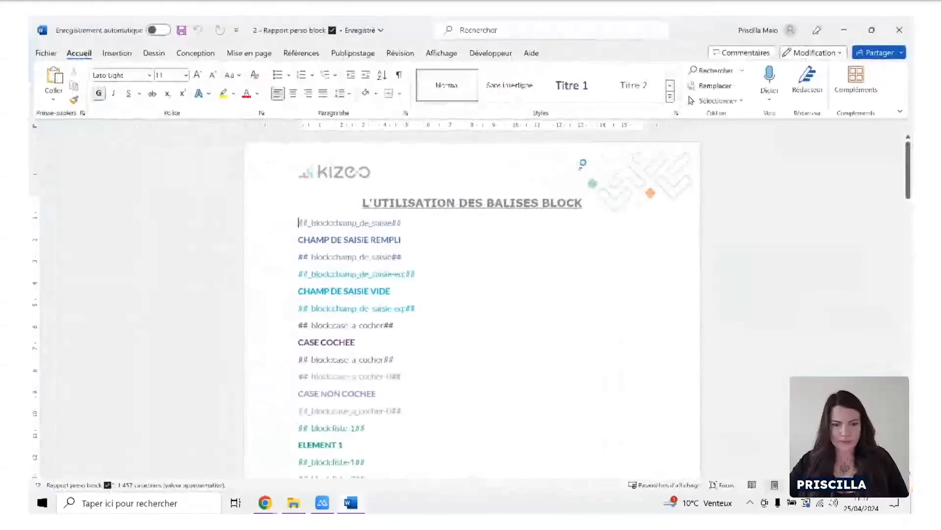
pyautogui.scroll(4, 424, 312)
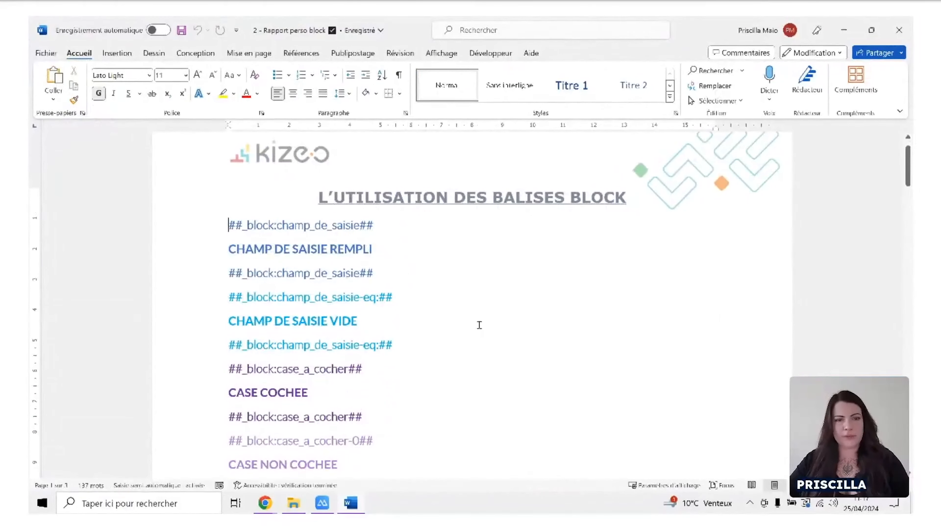
# Examine the block tags around CHAMP DE SAISIE REMPLI and CHAMP DE SAISIE VIDE, including the field name and the -eq: condition.
pyautogui.click(222, 249)
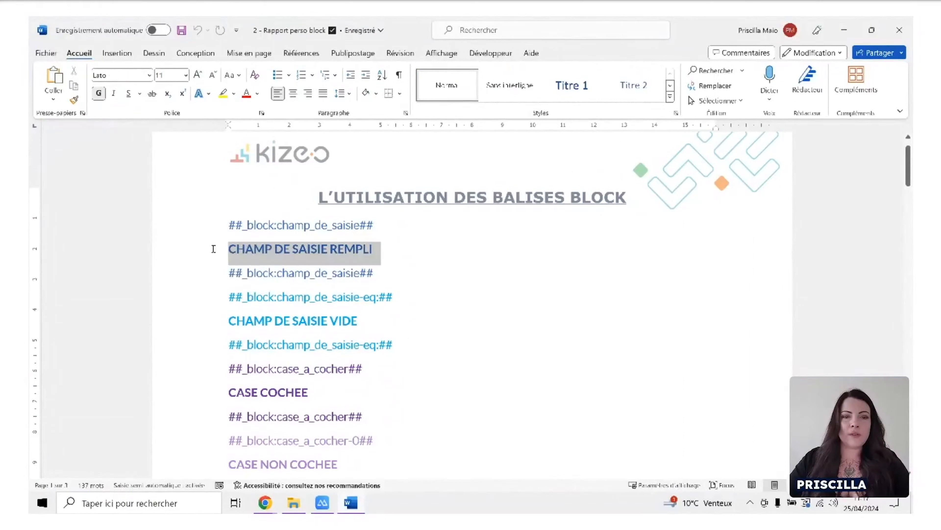
pyautogui.click(308, 249)
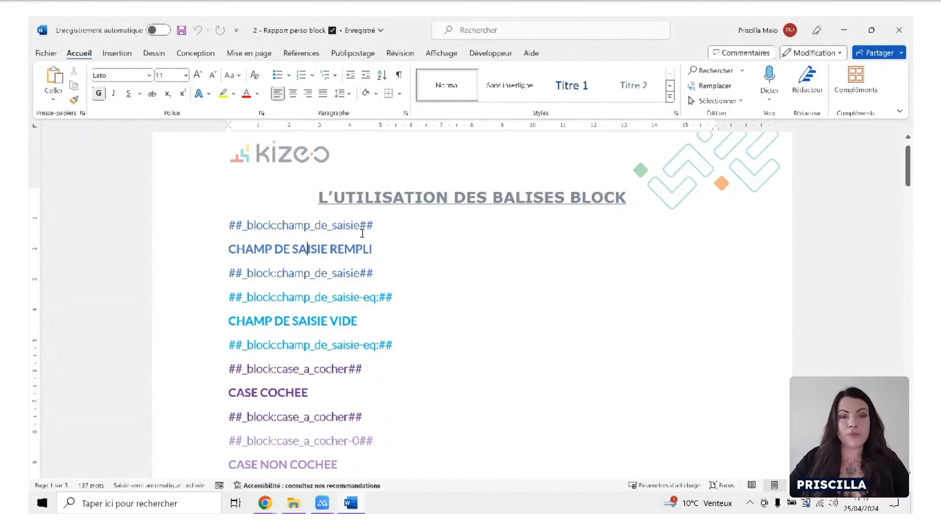
pyautogui.moveTo(274, 225); pyautogui.dragTo(358, 227)
pyautogui.click(277, 227)
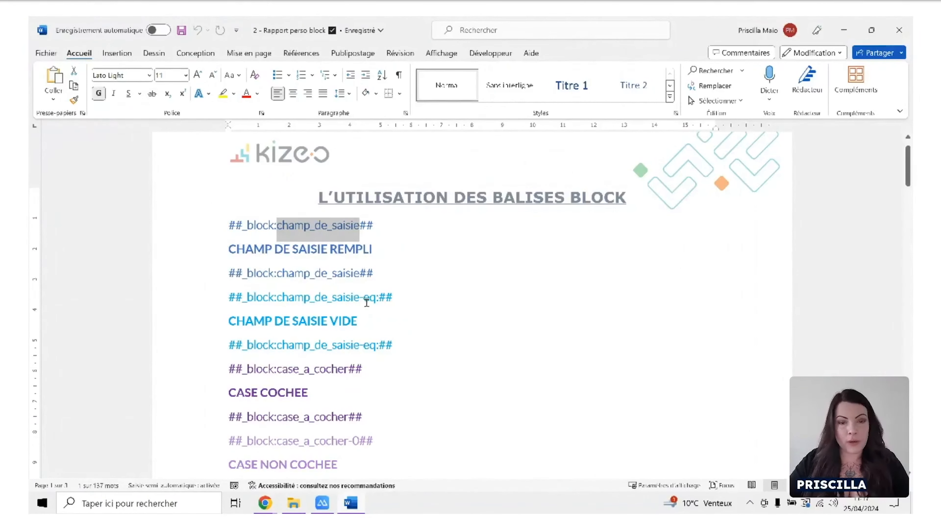
pyautogui.scroll(-1, 356, 292)
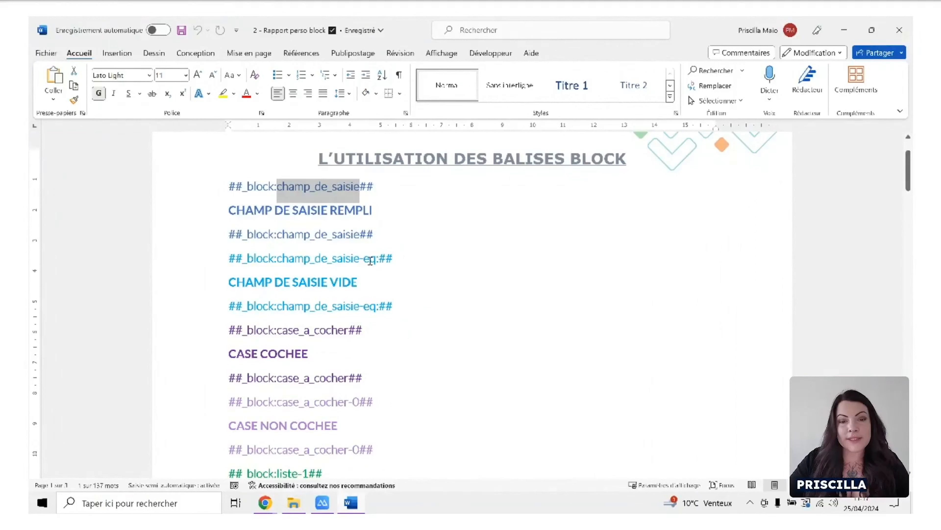
pyautogui.click(361, 259)
pyautogui.click(369, 258)
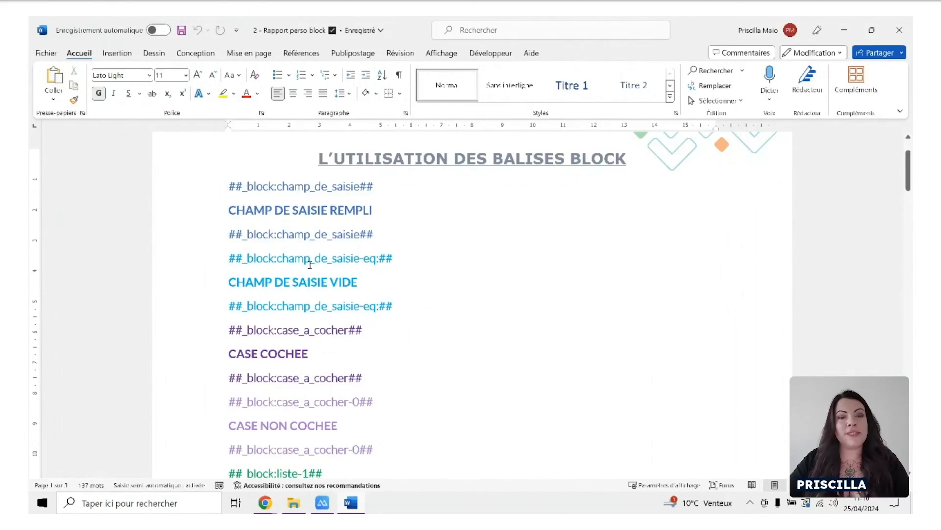
pyautogui.moveTo(357, 283); pyautogui.dragTo(229, 284)
pyautogui.click(404, 351)
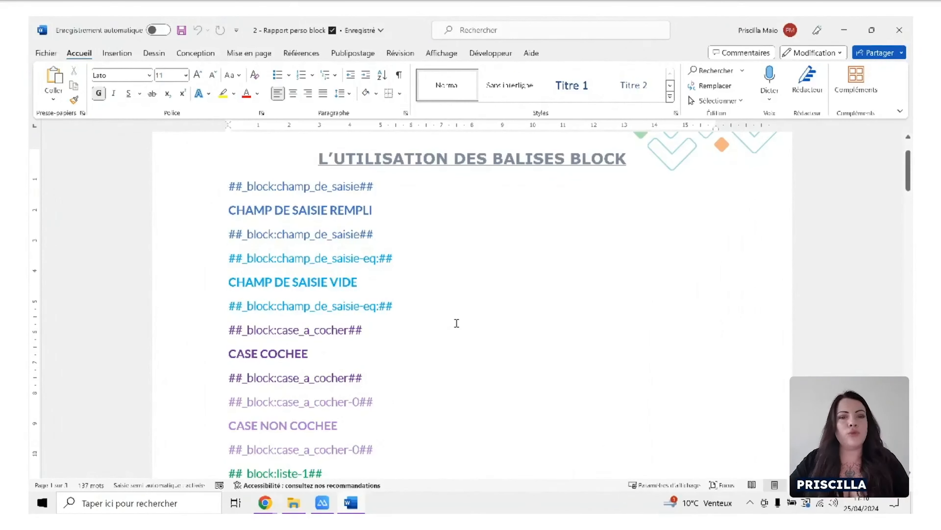
# Try adding -1 to the opening ##_block:case_a_cocher## tag above CASE COCHEE.
pyautogui.scroll(-1, 402, 342)
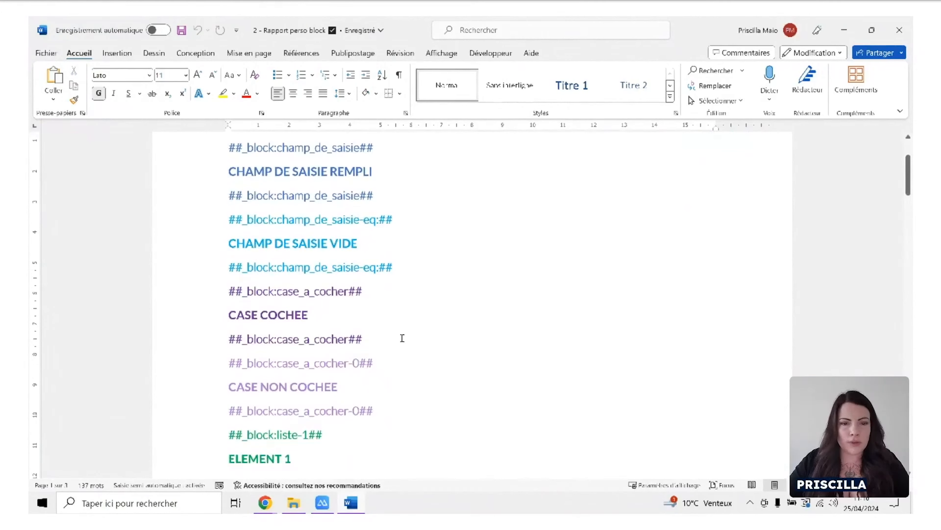
pyautogui.scroll(-2, 402, 338)
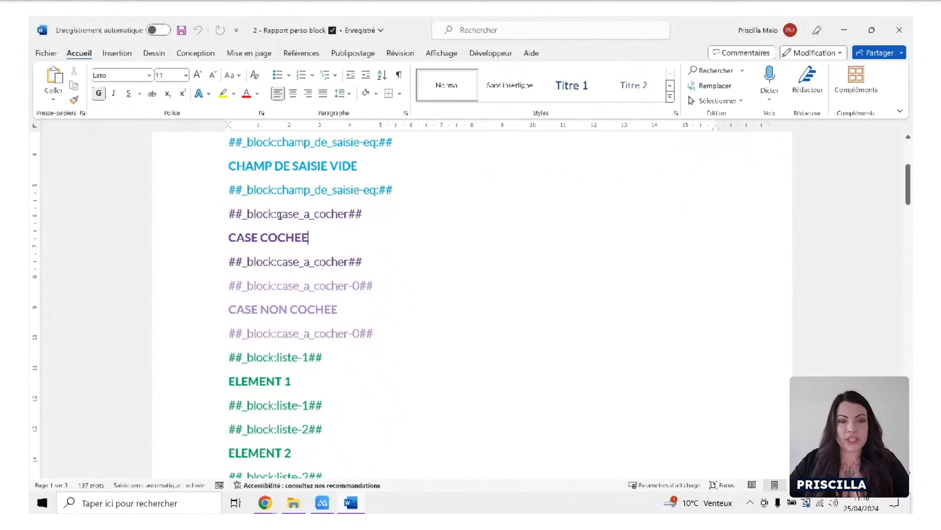
pyautogui.moveTo(373, 217); pyautogui.dragTo(233, 210)
pyautogui.click(344, 215)
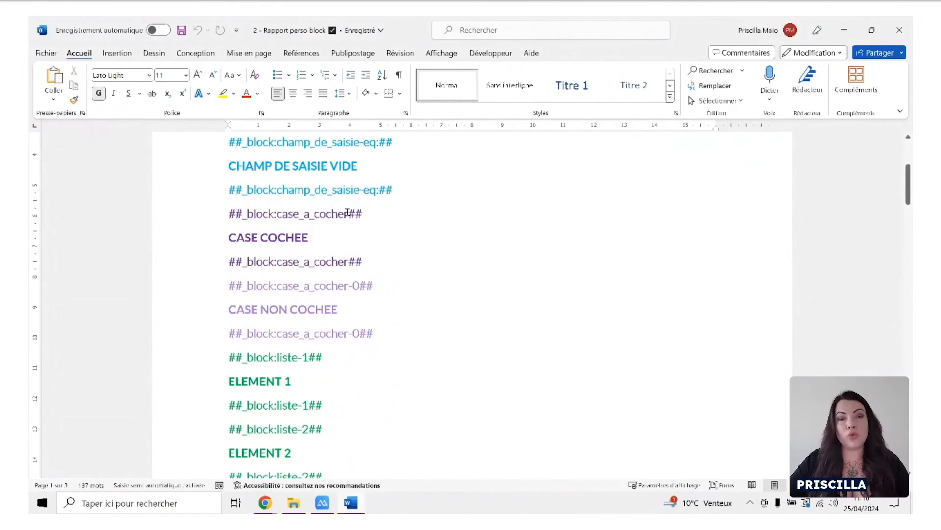
pyautogui.write('-1')
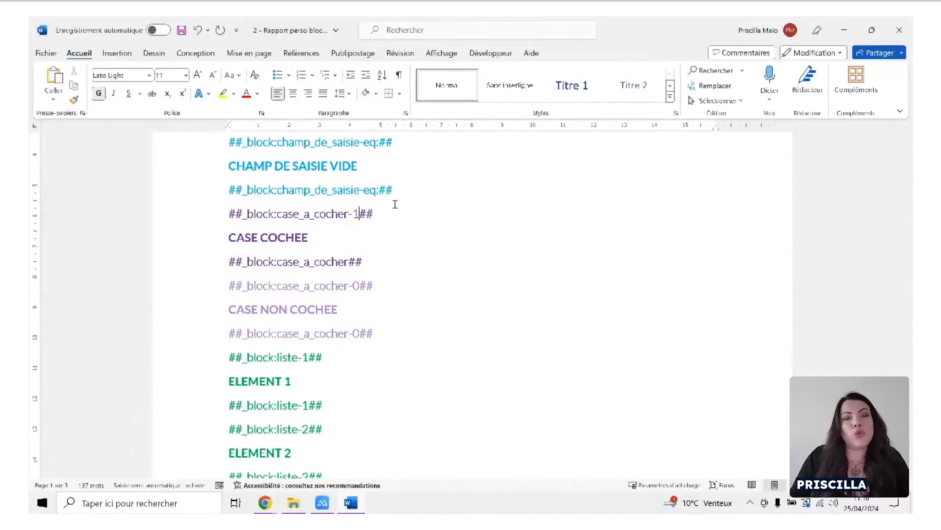
pyautogui.press('BackSpace')
pyautogui.press('BackSpace')
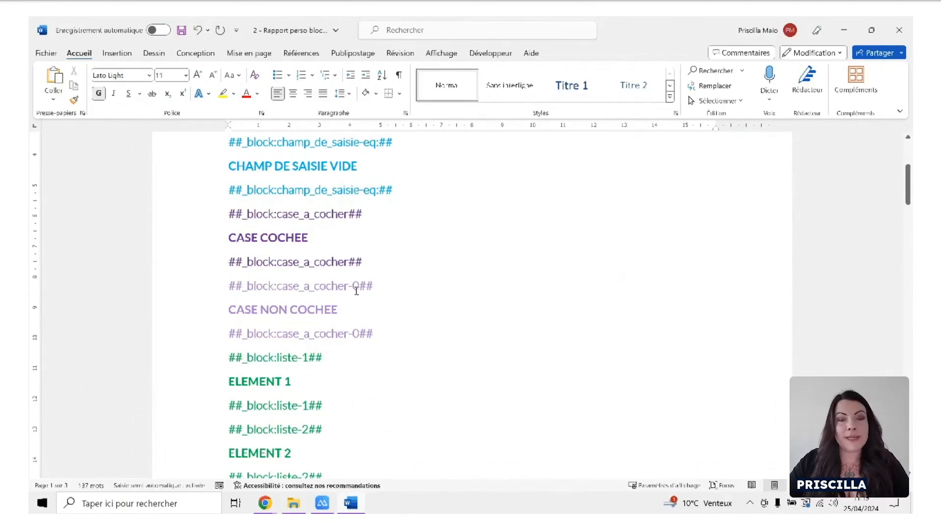
# Examine the CASE NON COCHEE block, plus the field name and value in the opening ##_block:liste-1## tag above ELEMENT 1.
pyautogui.moveTo(338, 310); pyautogui.dragTo(241, 313)
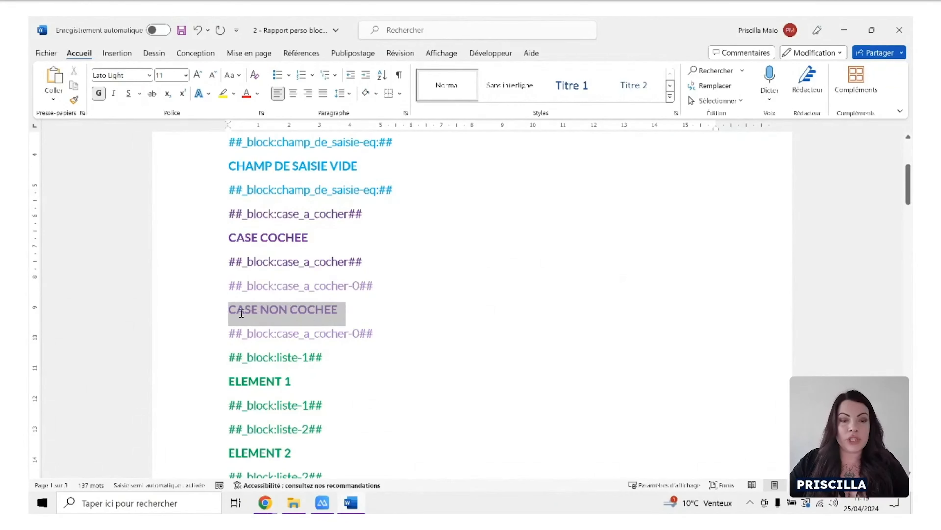
pyautogui.click(369, 362)
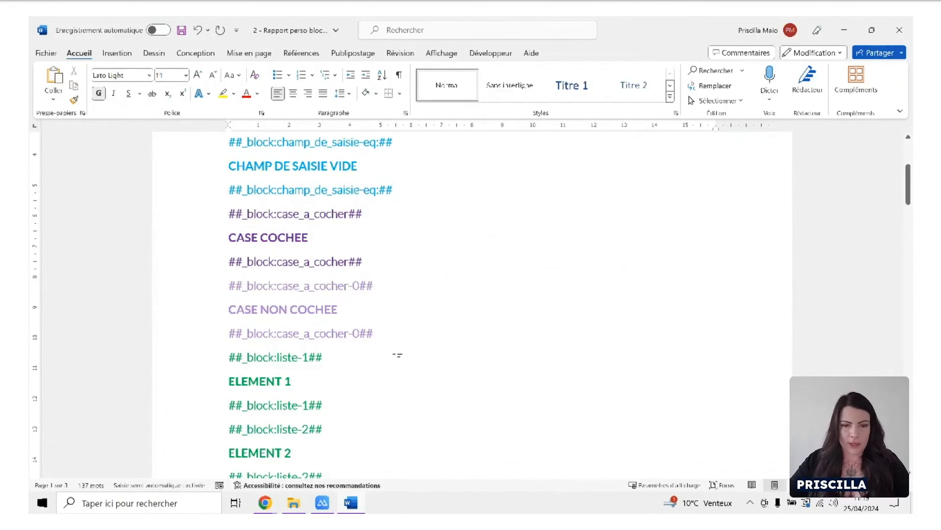
pyautogui.scroll(-5, 397, 355)
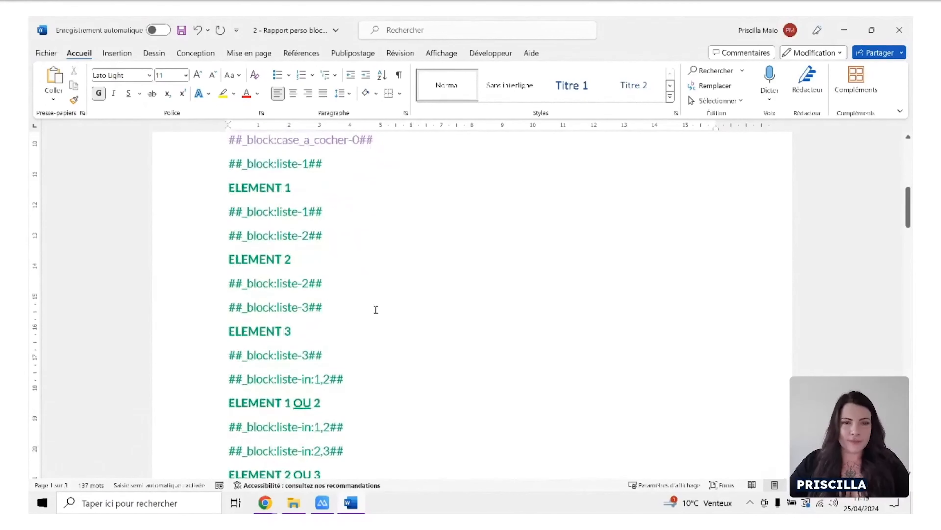
pyautogui.scroll(1, 279, 195)
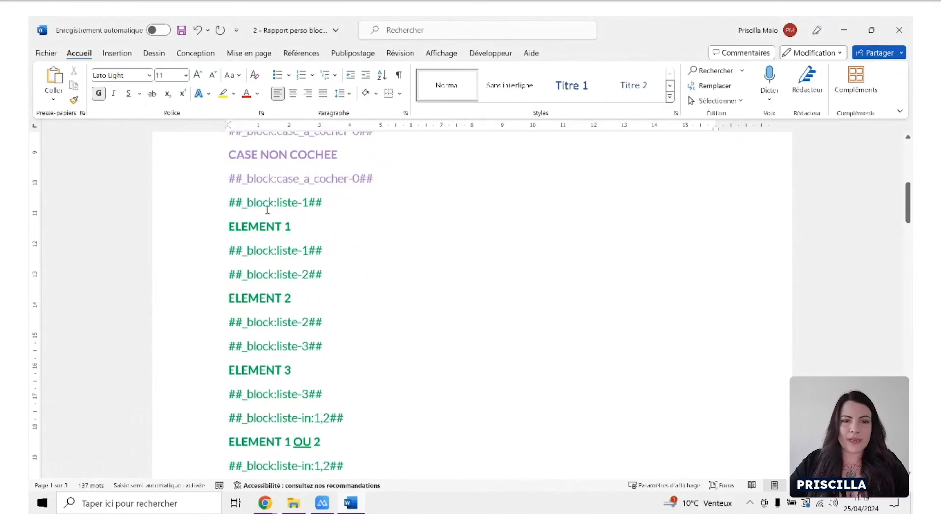
pyautogui.moveTo(297, 205); pyautogui.dragTo(277, 204)
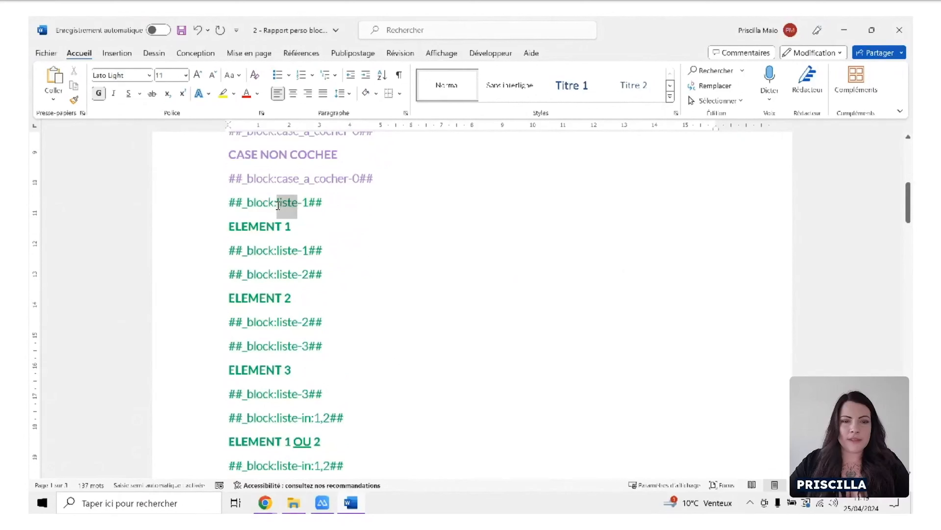
pyautogui.click(310, 221)
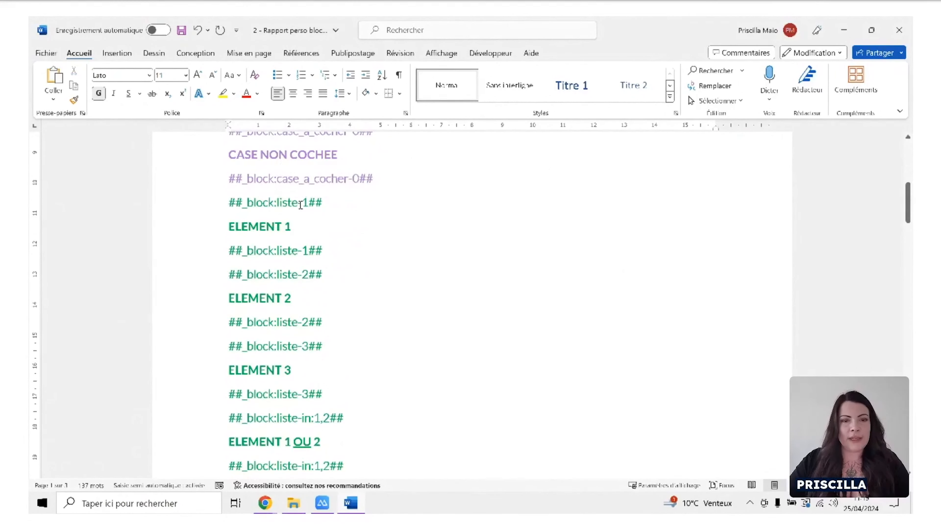
pyautogui.moveTo(301, 205); pyautogui.dragTo(307, 208)
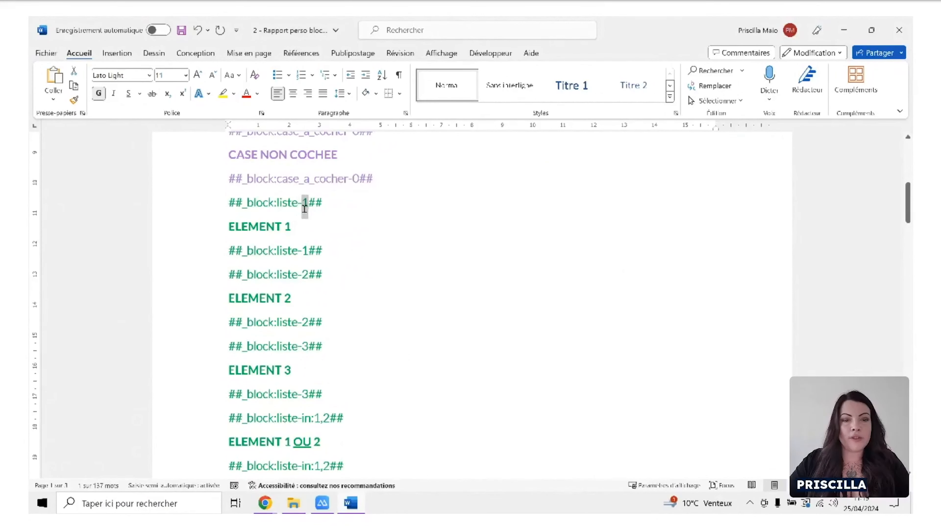
# Examine the list field blocks enclosing ELEMENT 1, ELEMENT 2 and ELEMENT 3, one tag pair per list value.
pyautogui.moveTo(255, 228); pyautogui.dragTo(293, 229)
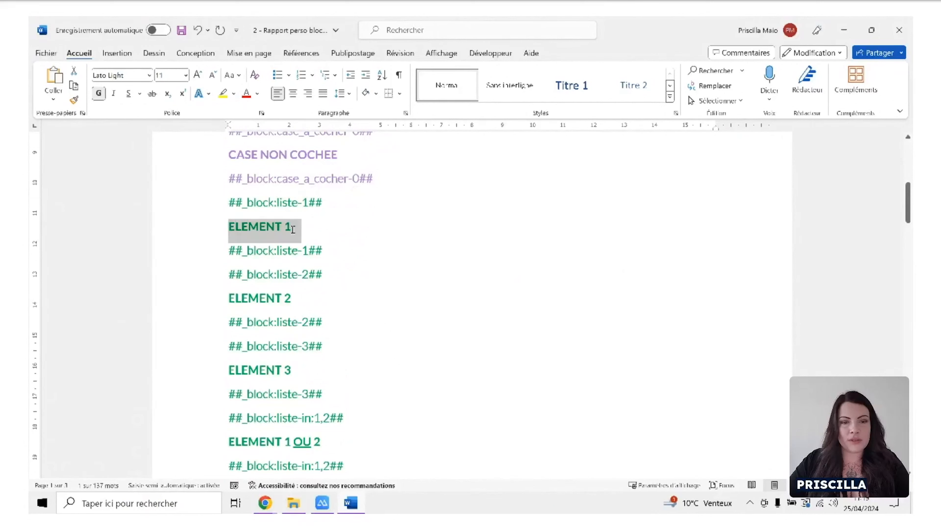
pyautogui.moveTo(309, 274); pyautogui.dragTo(227, 298)
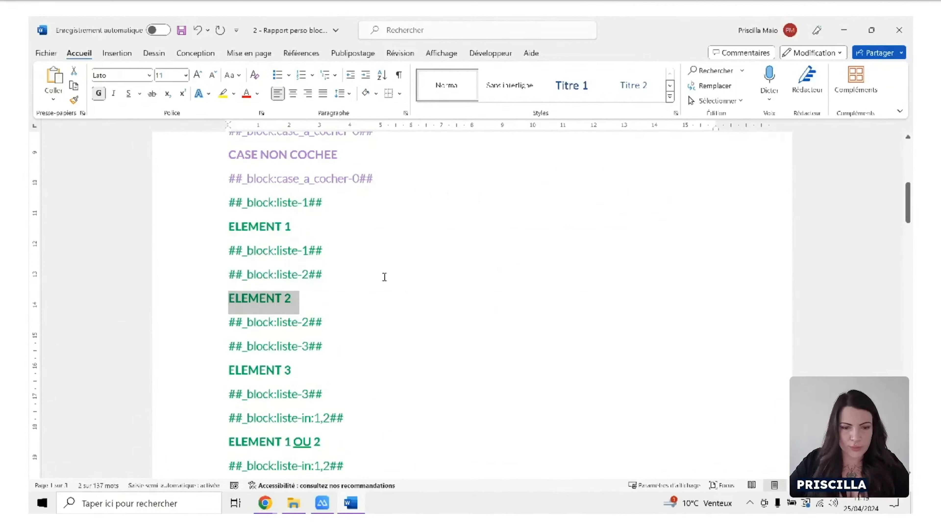
pyautogui.scroll(-4, 385, 275)
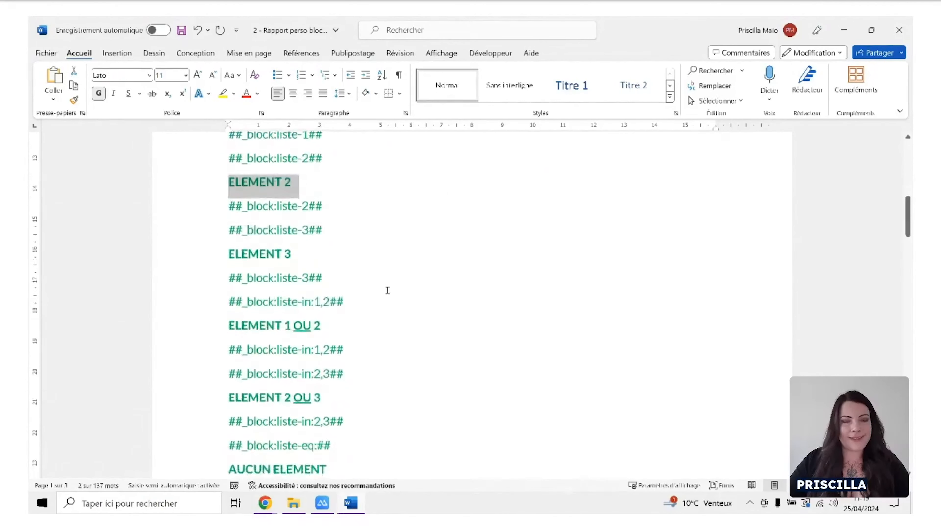
# Examine the -in: conditions around ELEMENT 1 OU 2 and ELEMENT 2 OU 3, plus the -eq: tags around AUCUN ELEMENT.
pyautogui.scroll(-3, 405, 281)
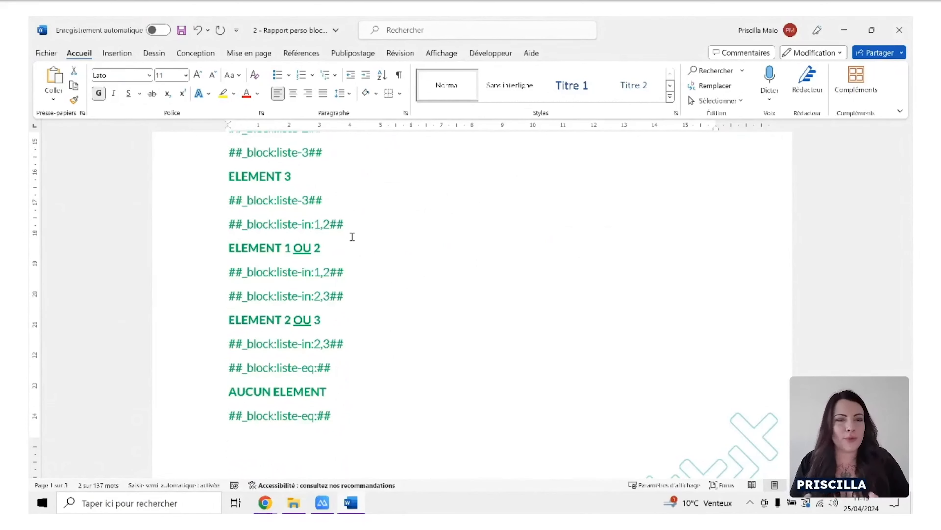
pyautogui.moveTo(311, 276); pyautogui.dragTo(305, 276)
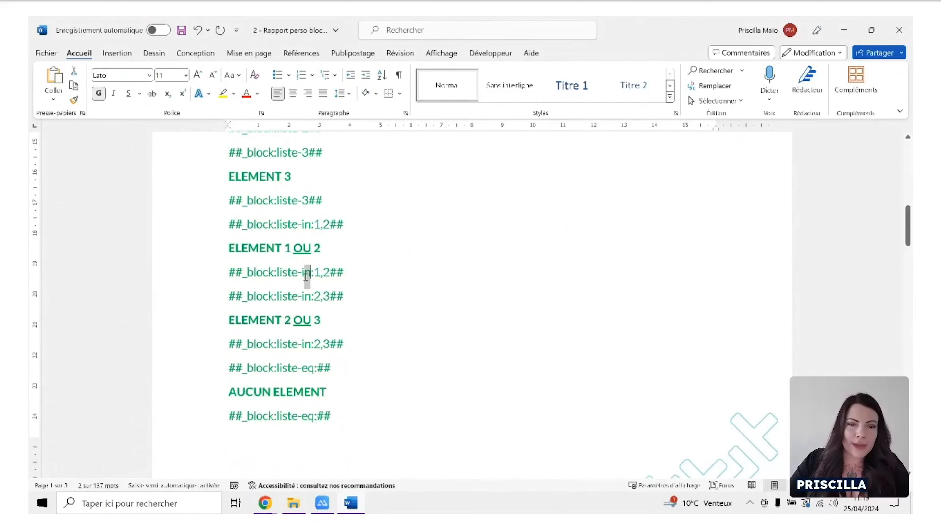
pyautogui.click(316, 275)
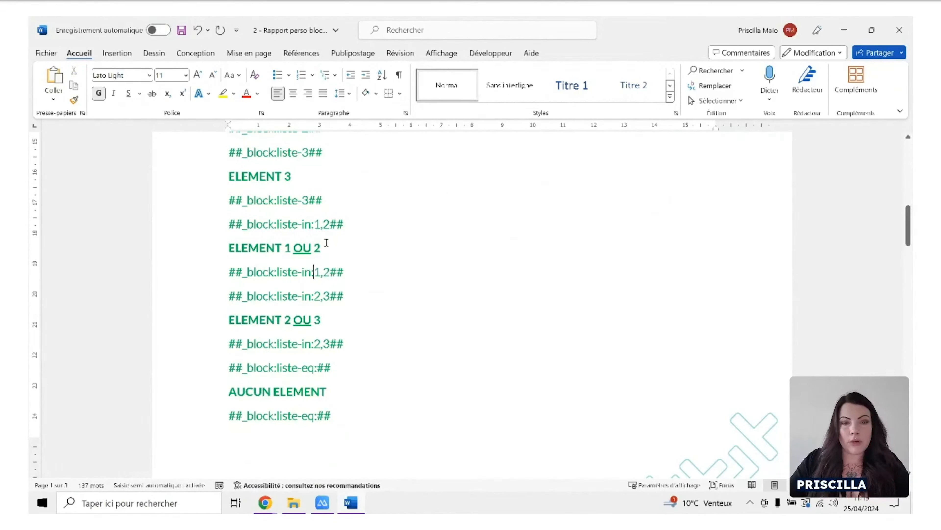
pyautogui.doubleClick(318, 225)
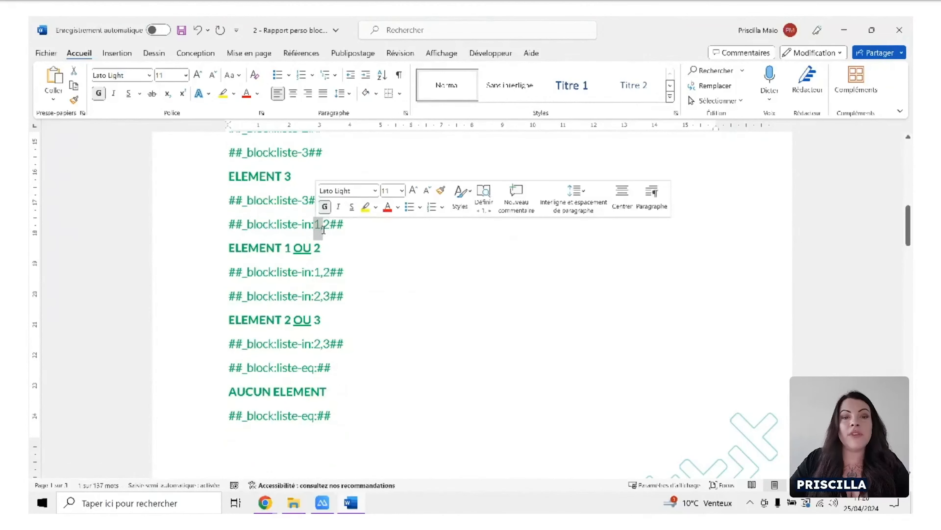
pyautogui.click(330, 227)
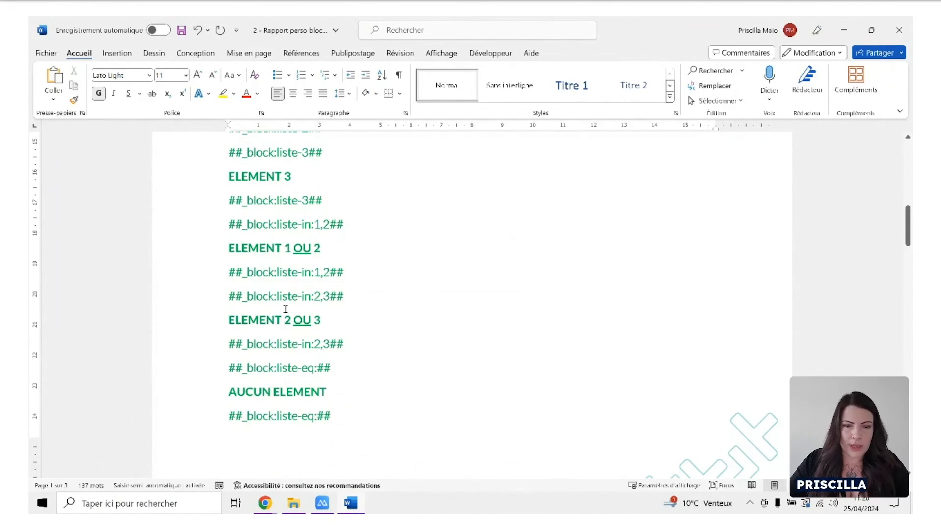
pyautogui.moveTo(239, 321); pyautogui.dragTo(334, 319)
pyautogui.click(335, 319)
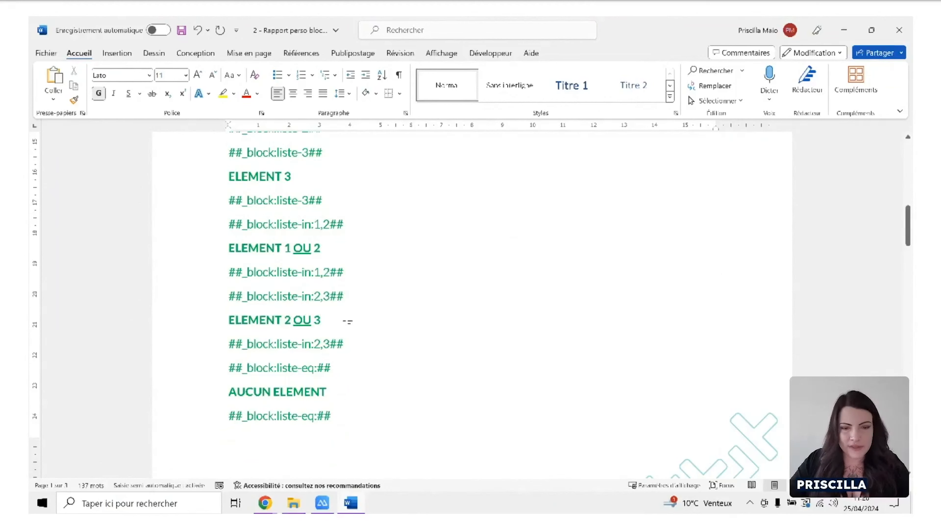
pyautogui.scroll(-1, 371, 300)
pyautogui.scroll(-1, 383, 289)
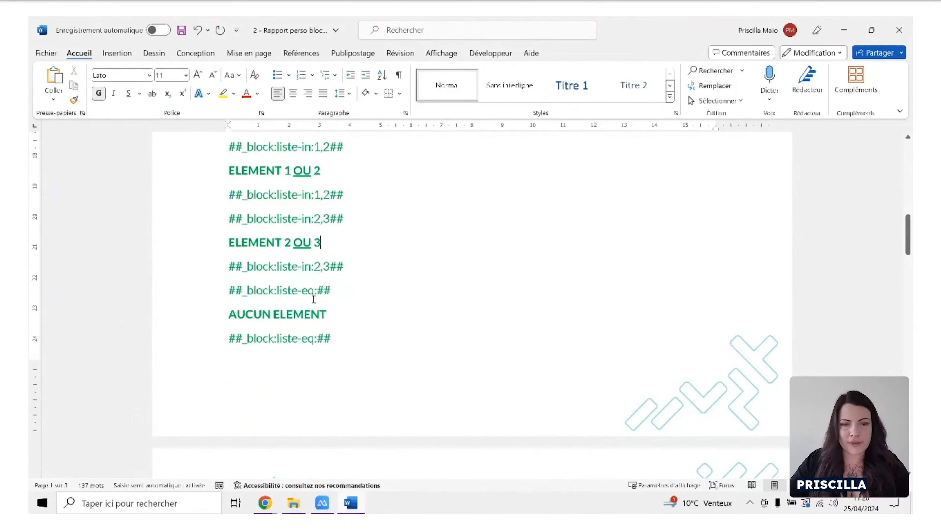
# Examine the choice field blocks for CHOIX A and CHOIX B, and the -neq:A condition around CHOIX DIFFERENT DE A.
pyautogui.scroll(-6, 343, 300)
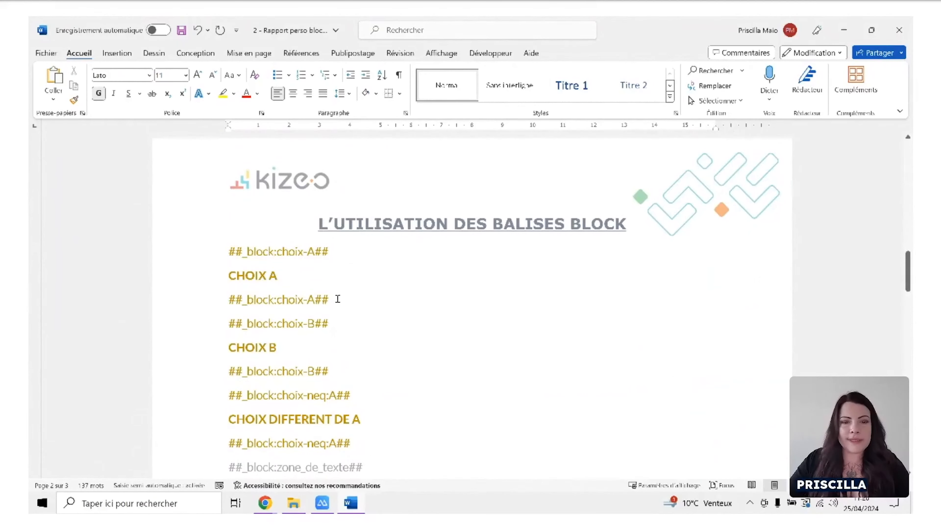
pyautogui.scroll(-1, 338, 299)
pyautogui.scroll(-1, 322, 299)
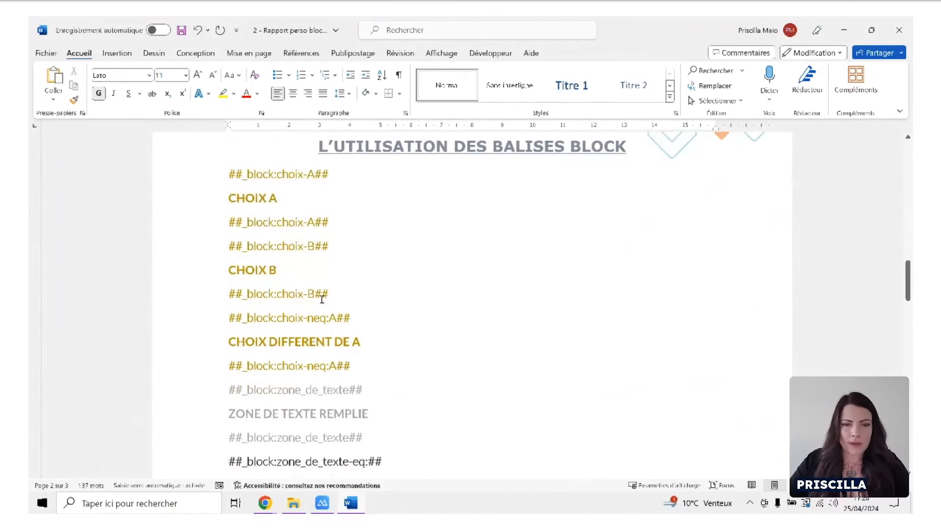
pyautogui.scroll(-1, 322, 298)
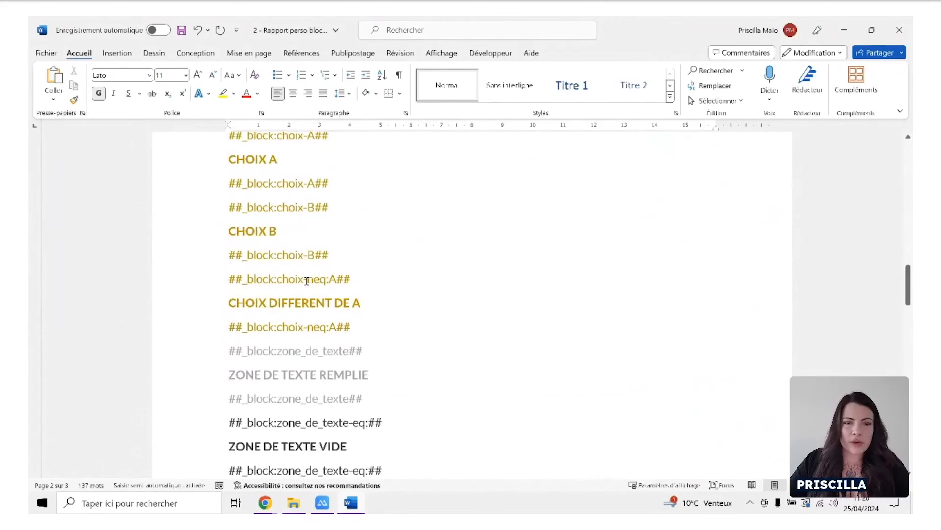
pyautogui.moveTo(270, 303); pyautogui.dragTo(363, 303)
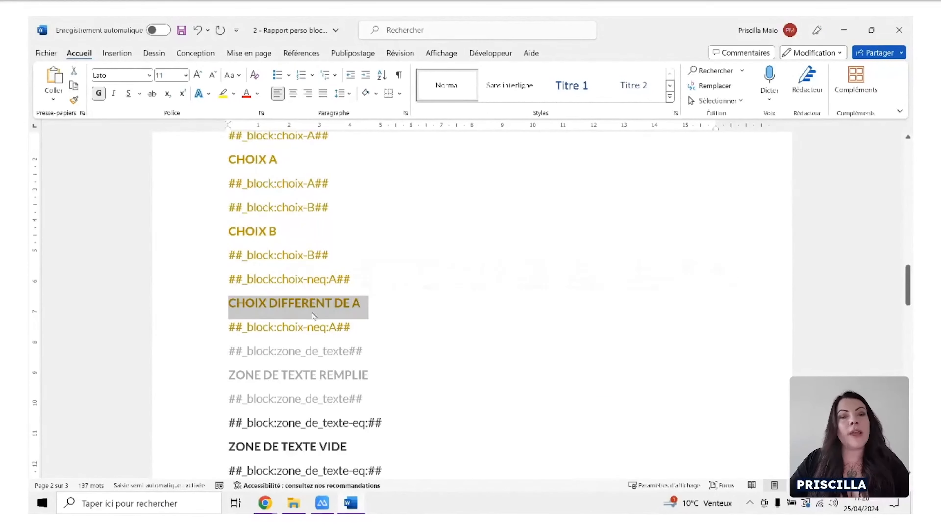
pyautogui.click(320, 279)
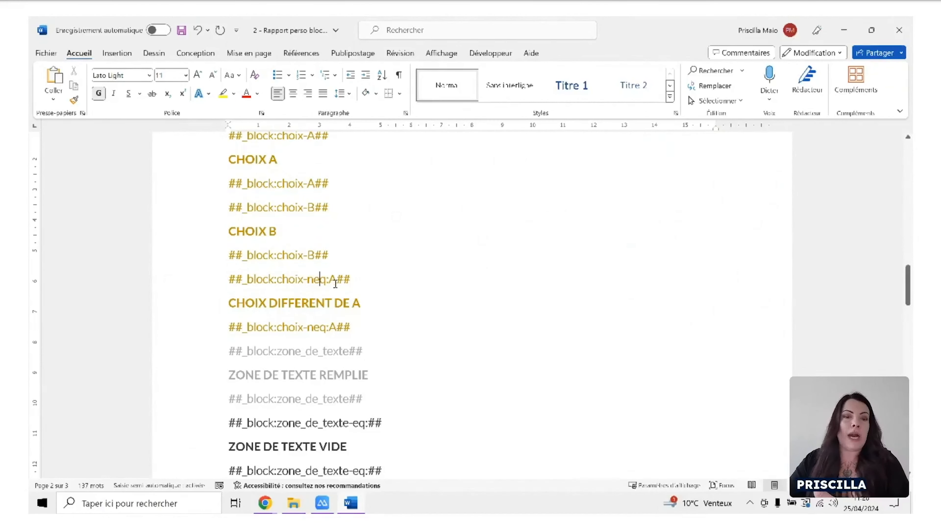
pyautogui.click(367, 278)
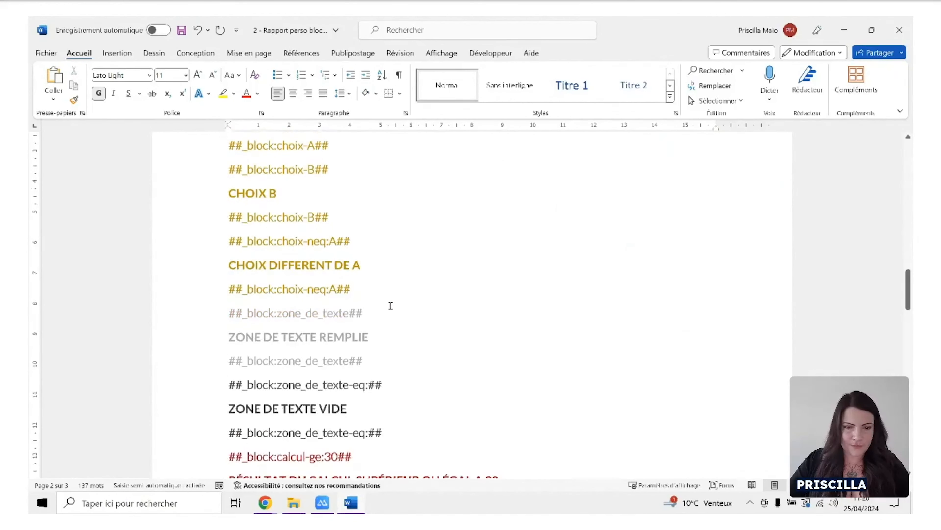
# Examine the zone_de_texte block tags around ZONE DE TEXTE REMPLIE and ZONE DE TEXTE VIDE, including the field name.
pyautogui.scroll(-3, 389, 304)
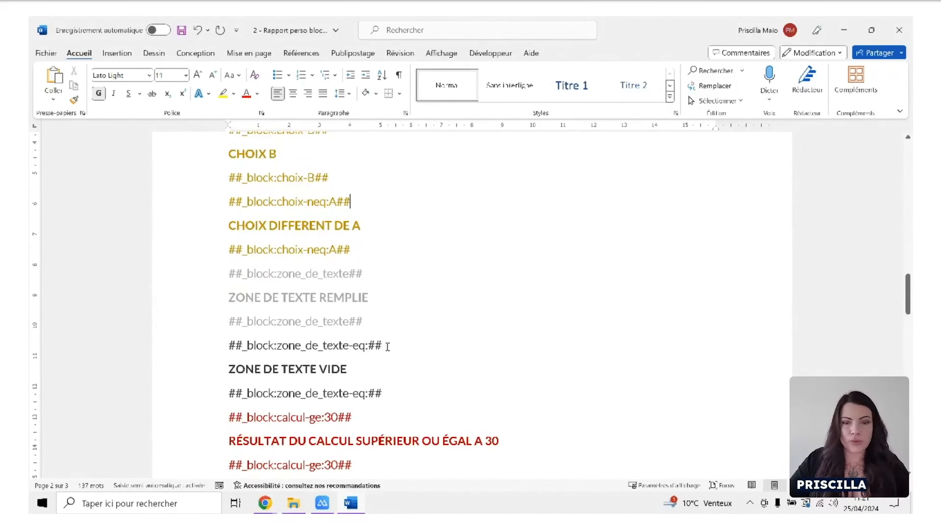
pyautogui.moveTo(348, 346); pyautogui.dragTo(278, 346)
pyautogui.click(374, 365)
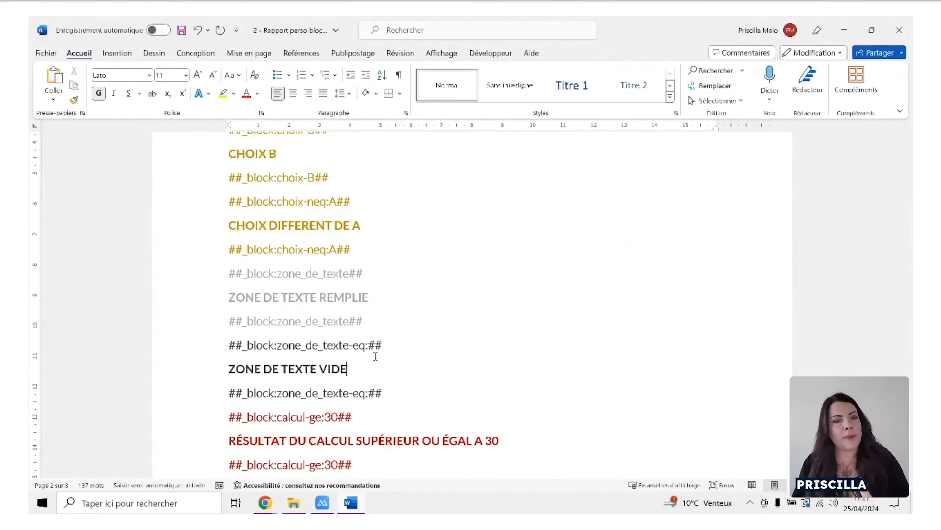
# Examine the calcul field name and the ge operator in the ##_block:calcul-ge:30## tag for results of at least 30.
pyautogui.scroll(-2, 393, 334)
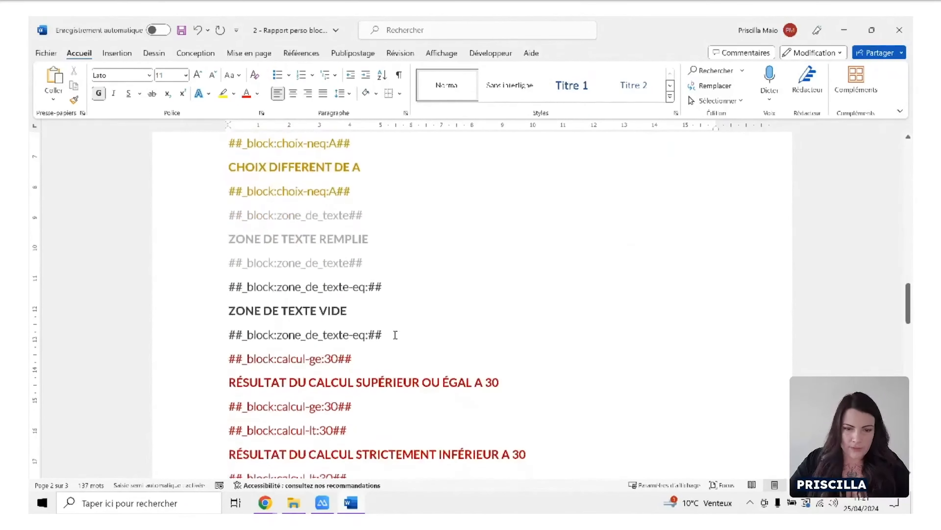
pyautogui.scroll(-2, 396, 334)
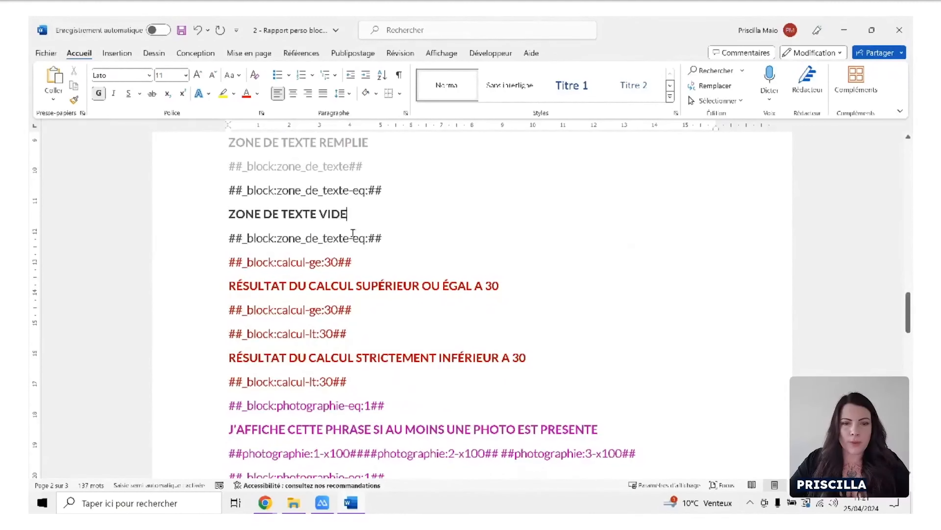
pyautogui.moveTo(306, 262); pyautogui.dragTo(276, 261)
pyautogui.click(317, 273)
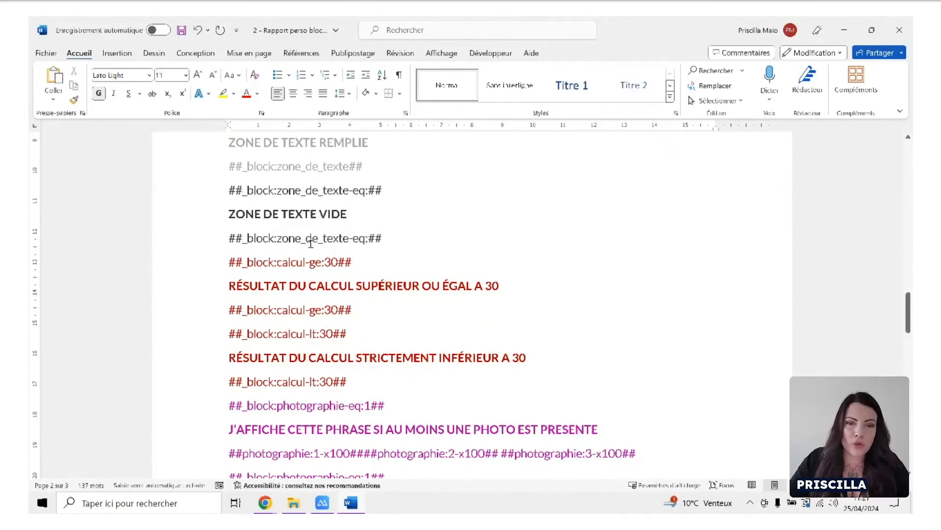
pyautogui.click(318, 262)
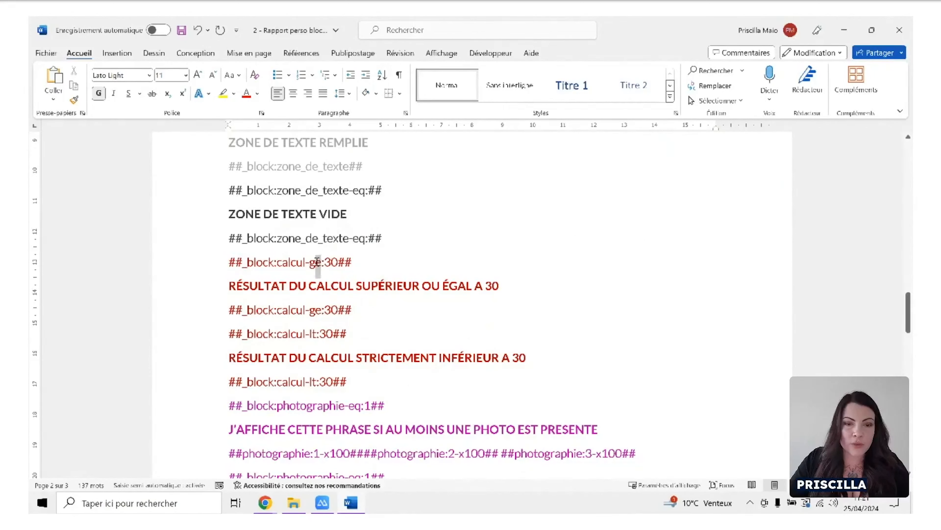
pyautogui.moveTo(313, 263); pyautogui.dragTo(310, 262)
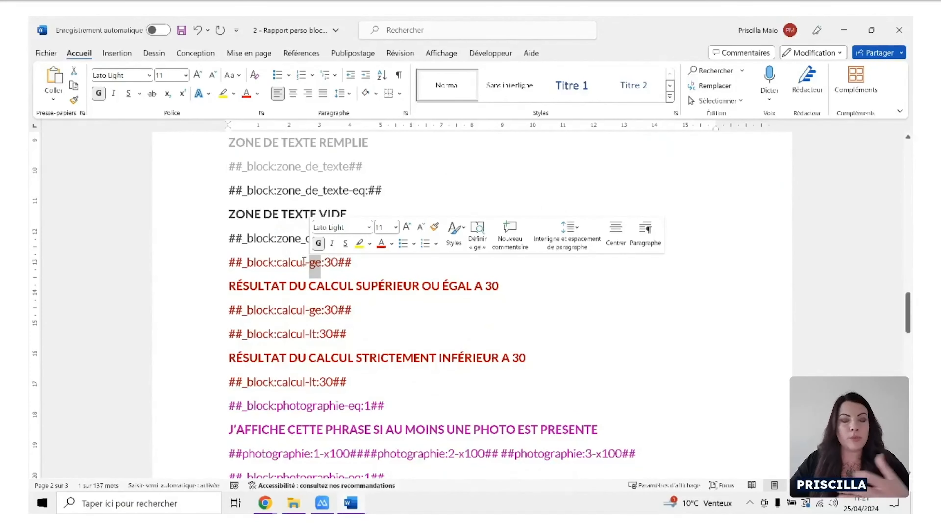
pyautogui.click(362, 304)
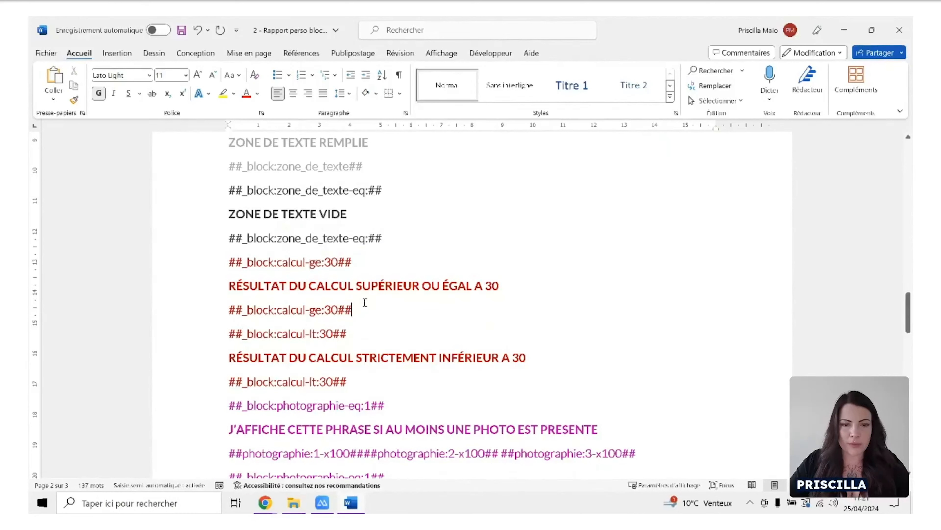
# Examine the lt operator in the ##_block:calcul-lt:30## tag for results strictly below 30.
pyautogui.scroll(-1, 362, 304)
pyautogui.click(313, 299)
pyautogui.doubleClick(311, 297)
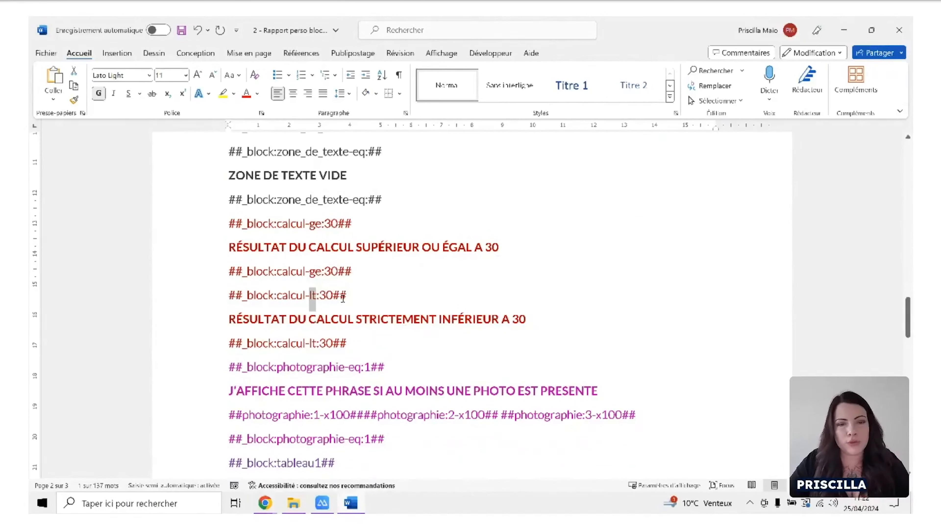
pyautogui.click(397, 341)
# Examine the ##_block:photographie-eq:1## block, including its field name, its -eq:1 condition and the x100 photo tags inside it.
pyautogui.scroll(-3, 407, 337)
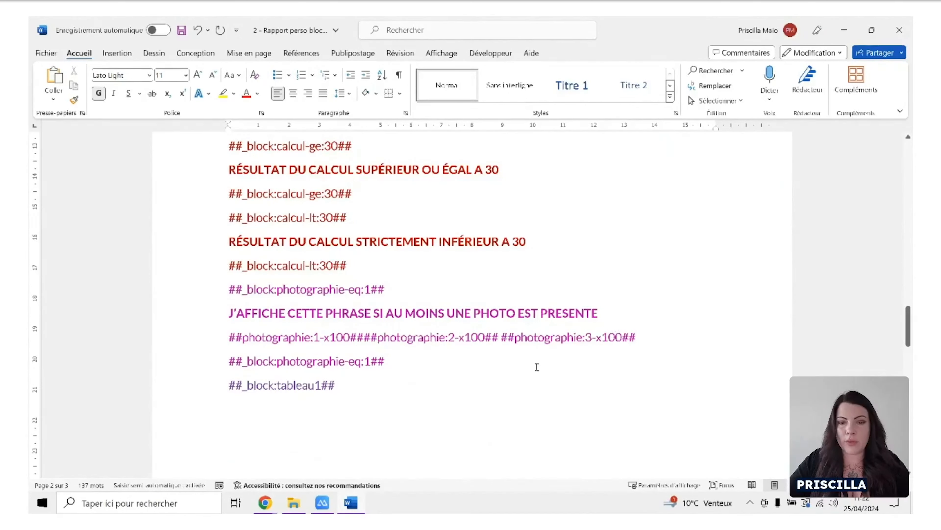
pyautogui.moveTo(486, 338); pyautogui.dragTo(459, 341)
pyautogui.click(469, 358)
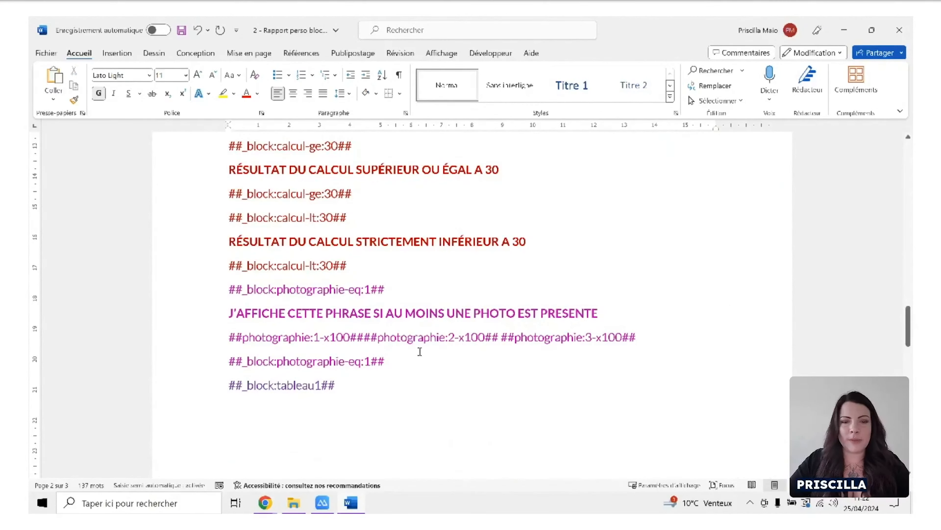
pyautogui.scroll(-1, 424, 338)
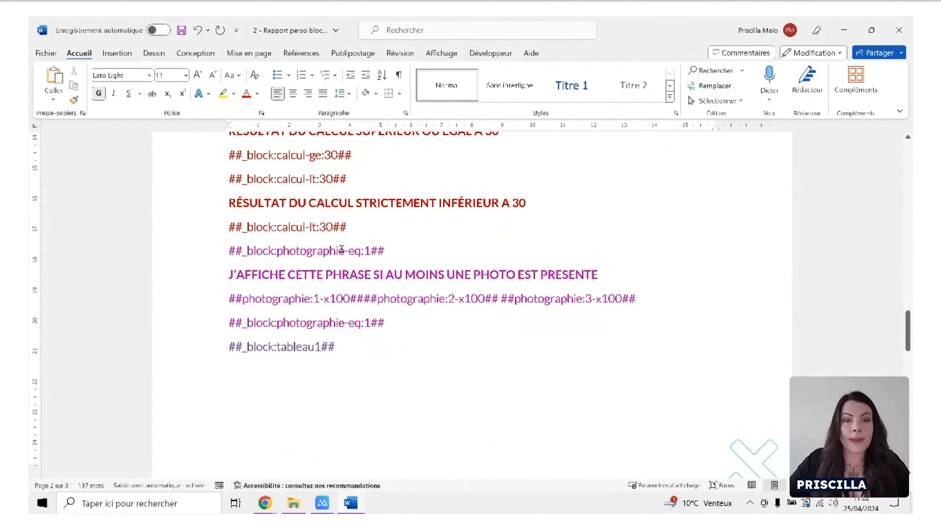
pyautogui.moveTo(344, 250); pyautogui.dragTo(278, 251)
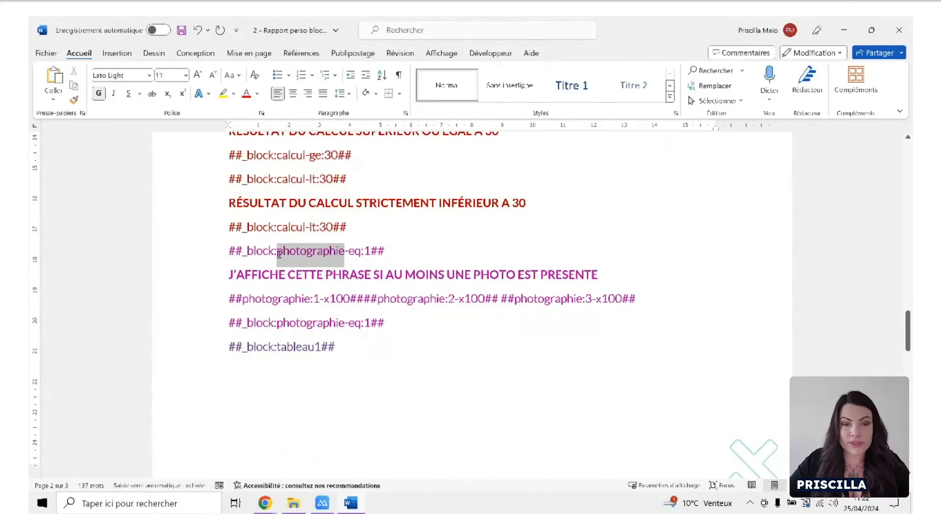
pyautogui.click(363, 251)
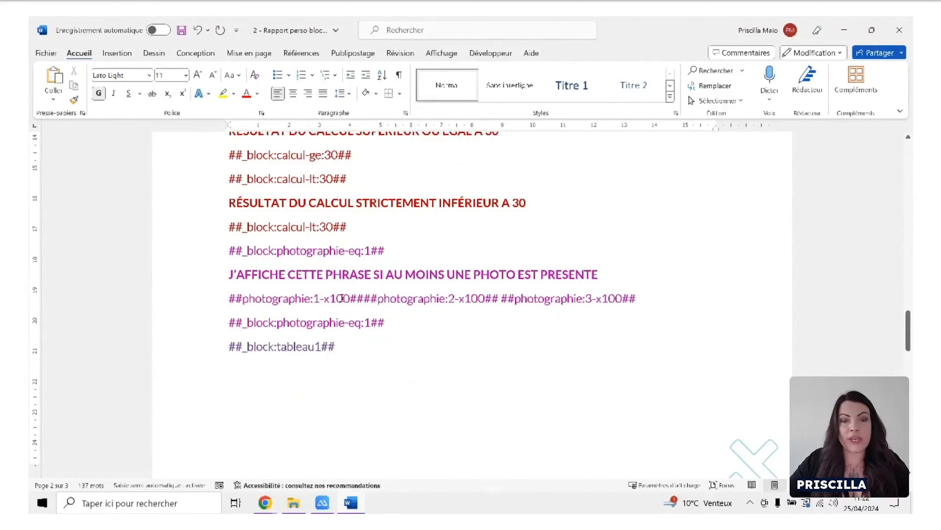
# Examine where the opening ##_block:tableau1## tag sits, after the photographie block and before the table page.
pyautogui.scroll(-1, 354, 288)
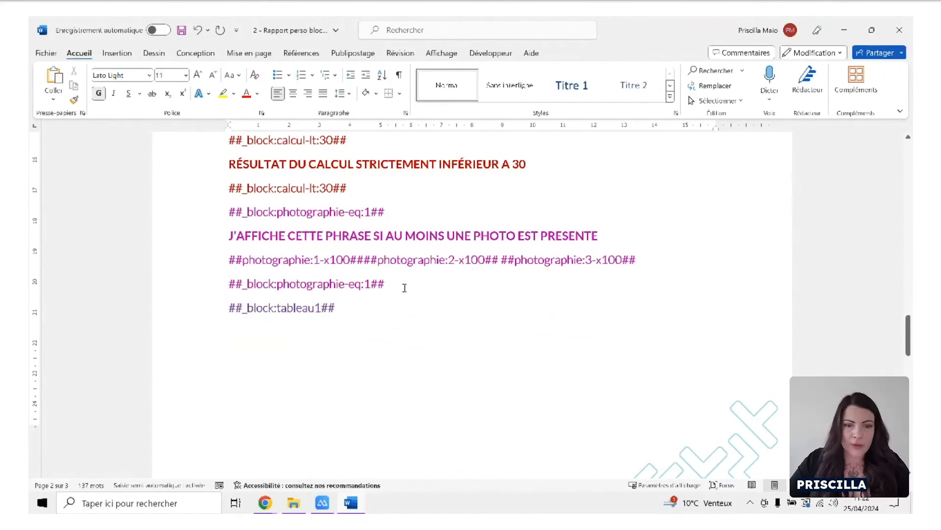
pyautogui.scroll(-1, 406, 282)
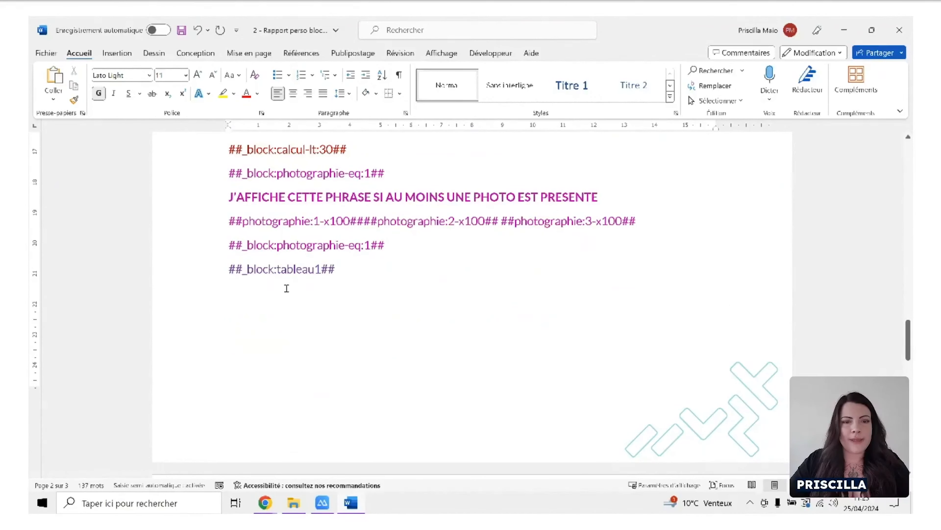
pyautogui.scroll(-6, 312, 293)
pyautogui.scroll(-4, 322, 295)
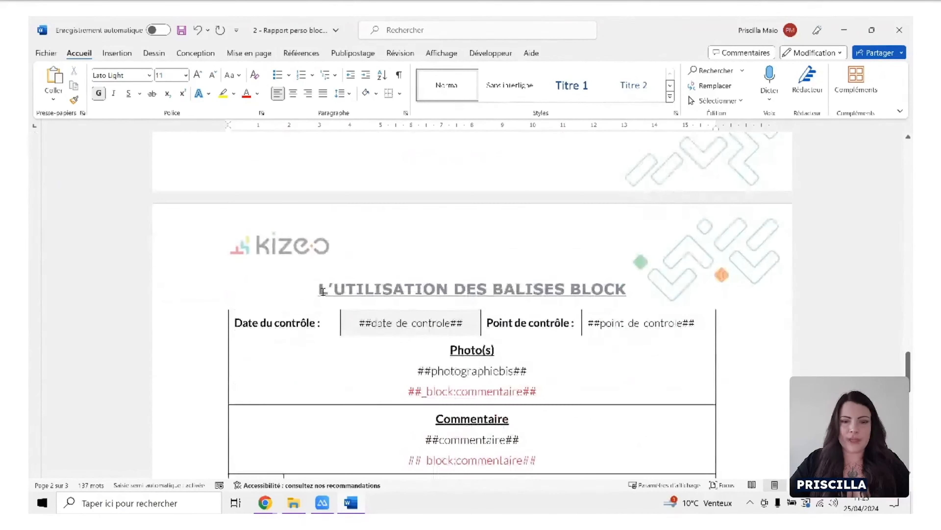
pyautogui.scroll(5, 322, 295)
pyautogui.scroll(6, 322, 295)
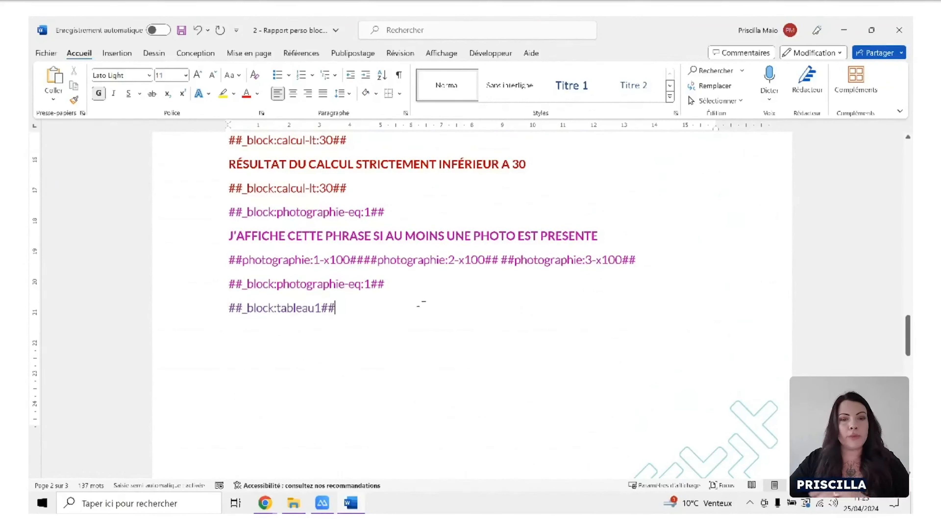
# Examine the table page down to the closing ##_block:tableau1## tag beneath the Criticité row.
pyautogui.scroll(-8, 419, 326)
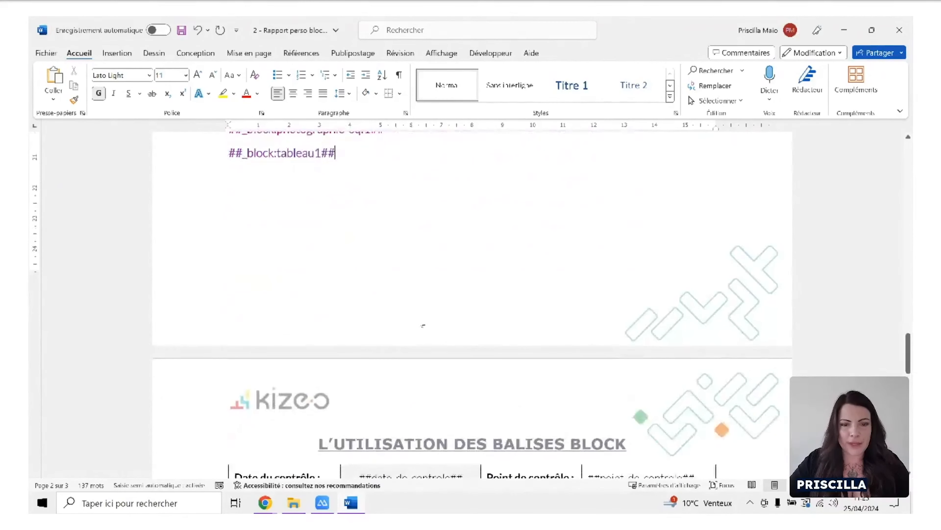
pyautogui.scroll(-8, 432, 319)
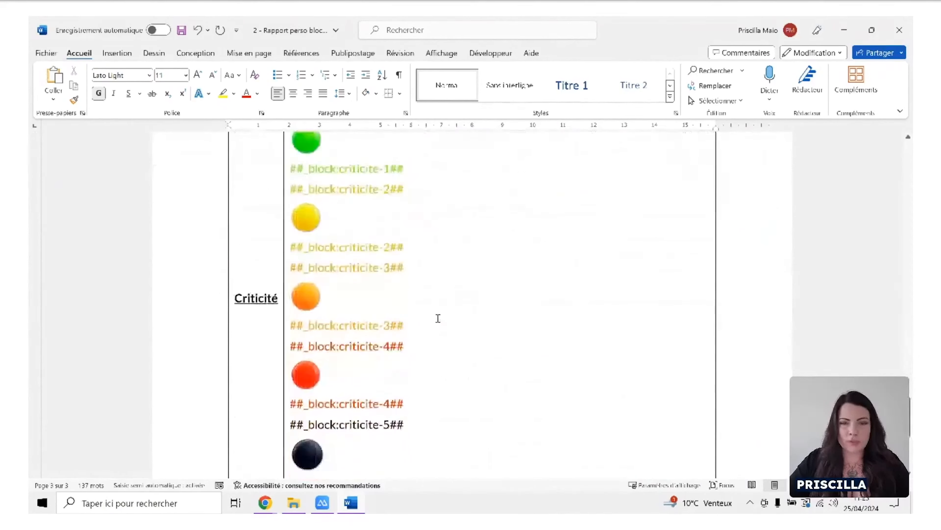
pyautogui.scroll(3, 378, 300)
pyautogui.scroll(4, 417, 297)
pyautogui.scroll(-8, 433, 311)
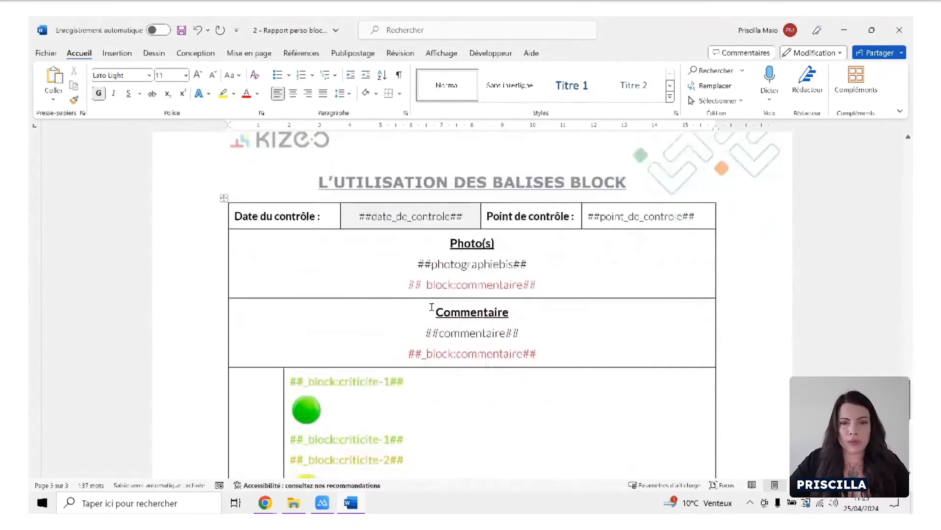
pyautogui.scroll(-5, 435, 310)
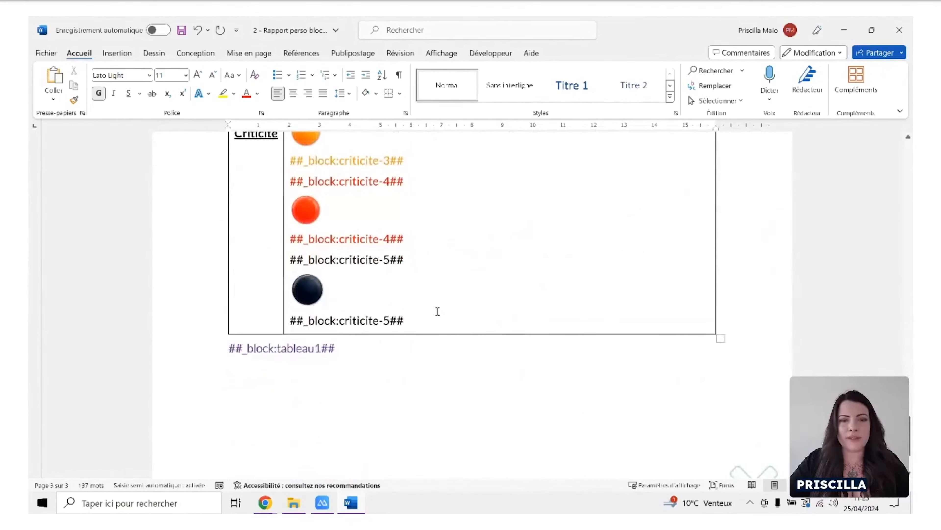
pyautogui.moveTo(343, 310); pyautogui.dragTo(253, 326)
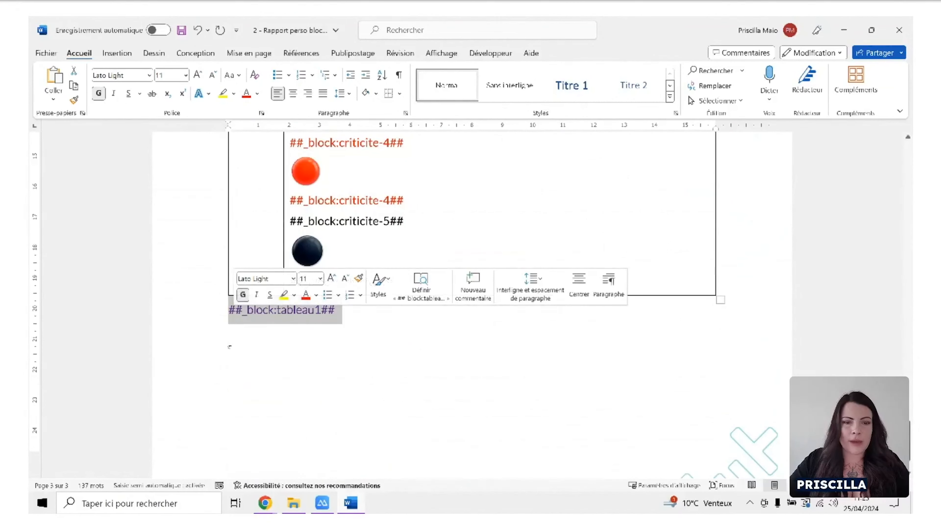
pyautogui.click(274, 350)
# Review the content enclosed by the tableau1 block, from its opening tag through the Photo(s), Commentaire and criticite rows.
pyautogui.scroll(3, 575, 134)
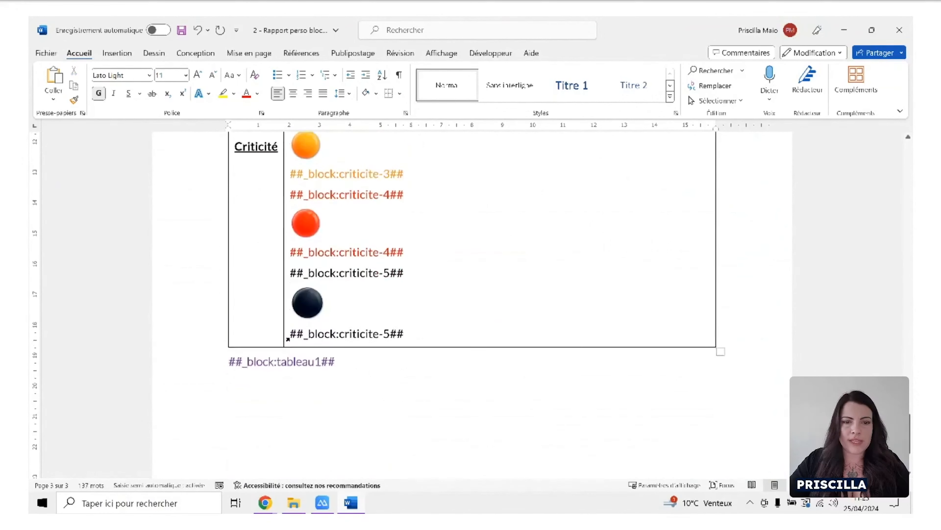
pyautogui.scroll(12, 462, 255)
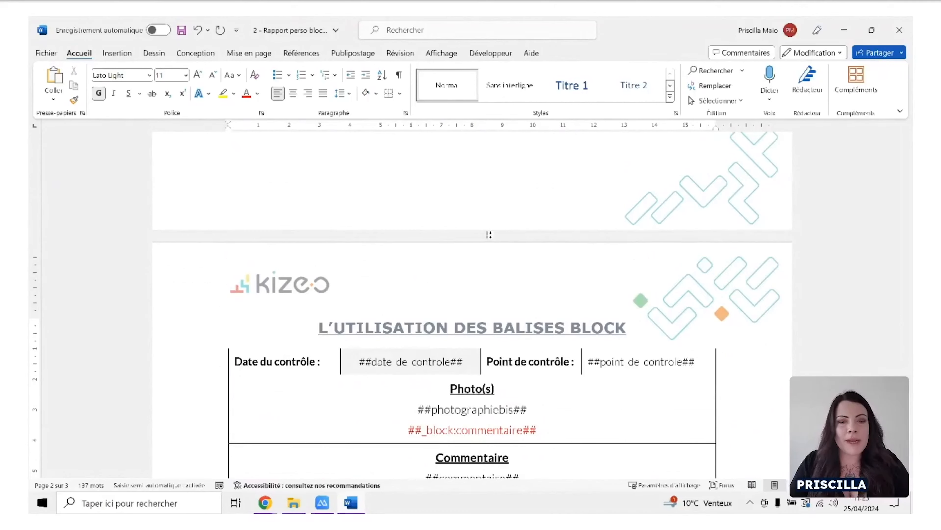
pyautogui.scroll(6, 489, 234)
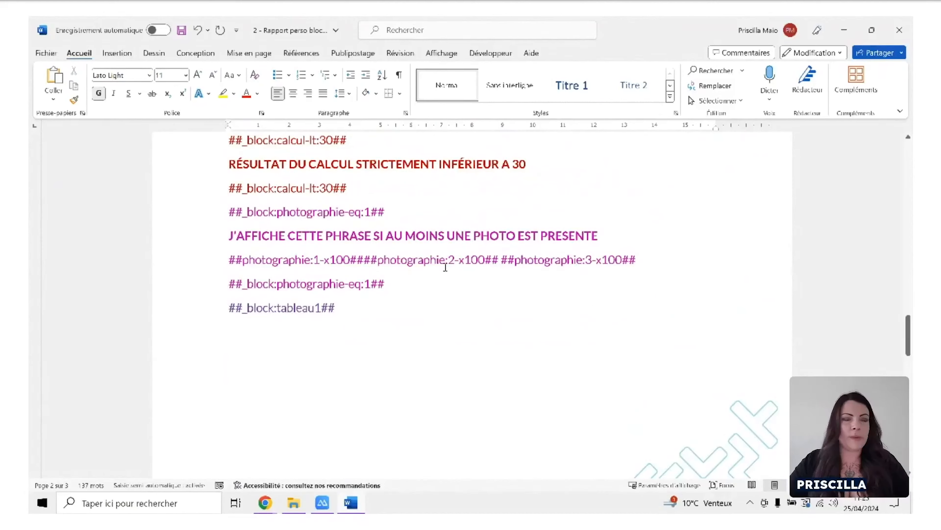
pyautogui.scroll(-8, 446, 267)
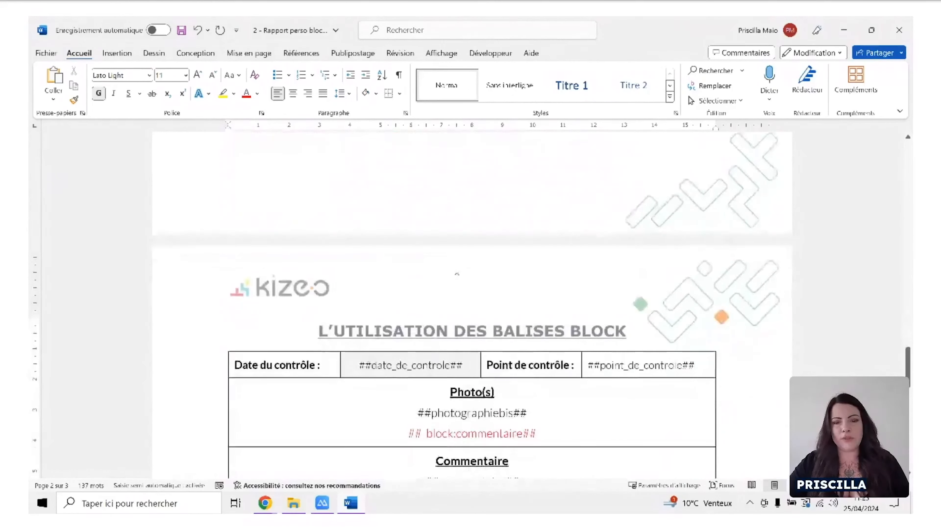
pyautogui.scroll(-3, 456, 267)
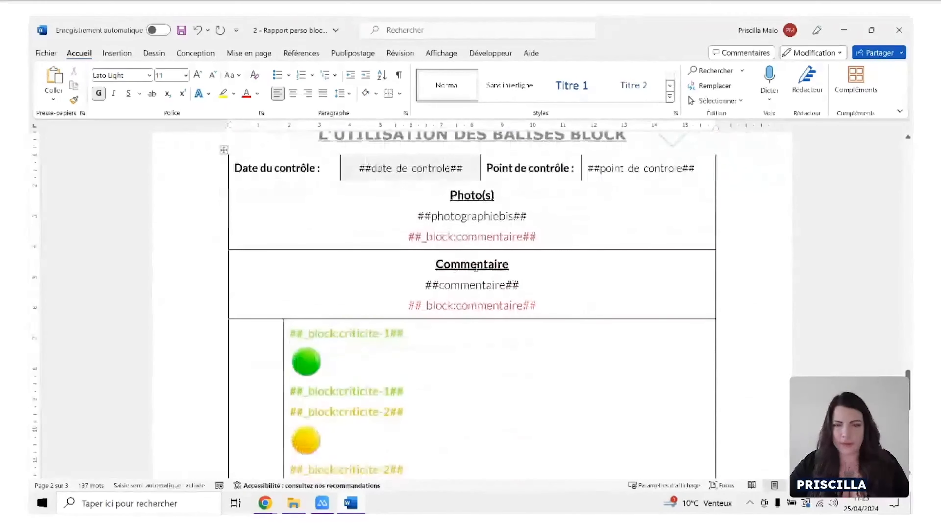
pyautogui.scroll(-1, 501, 279)
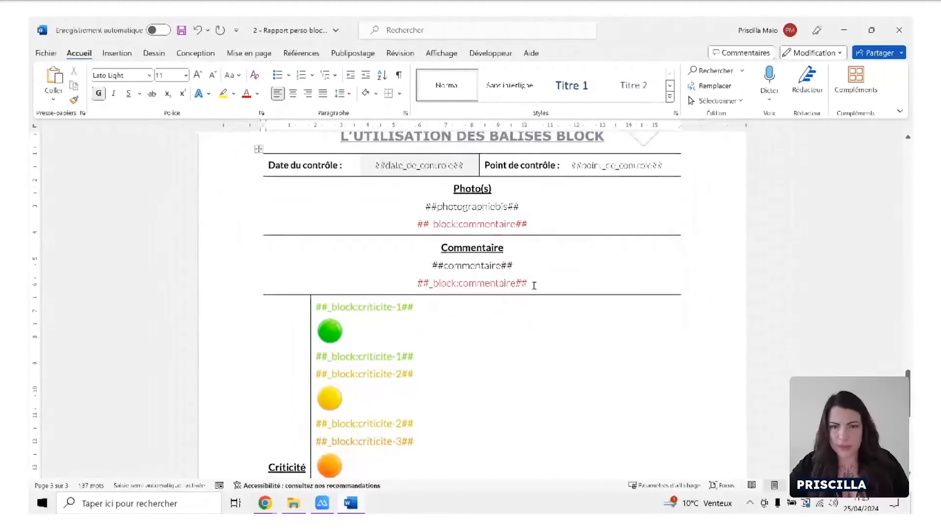
pyautogui.scroll(1, 548, 277)
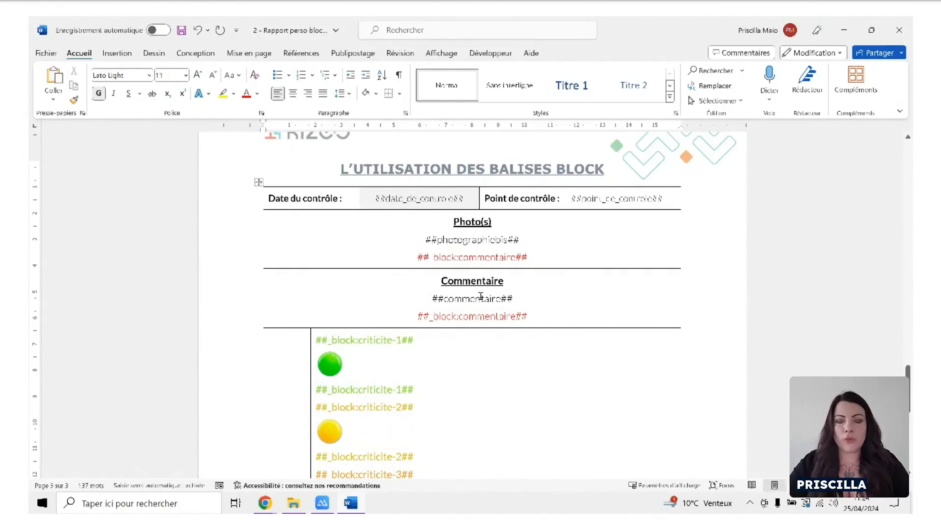
# Examine the opening and closing ##_block:commentaire## tags around the Commentaire section of the table.
pyautogui.moveTo(534, 259); pyautogui.dragTo(418, 260)
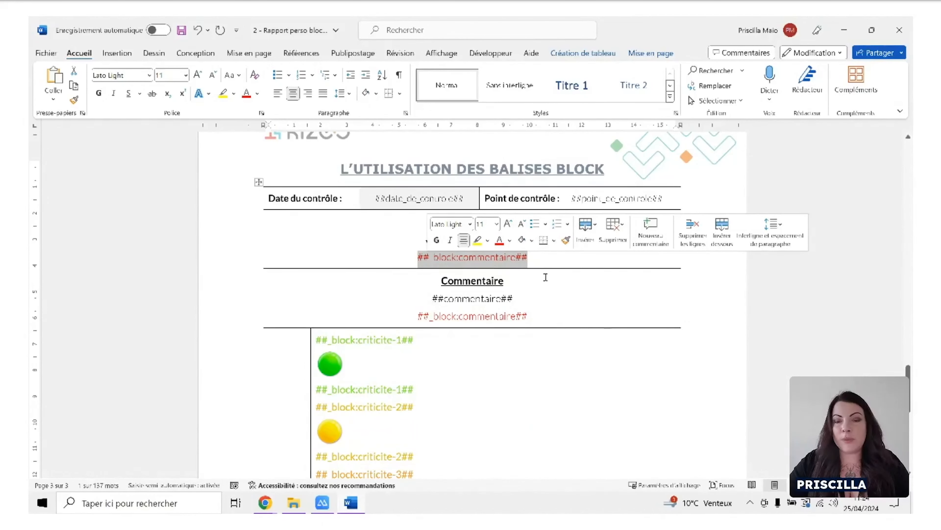
pyautogui.click(524, 276)
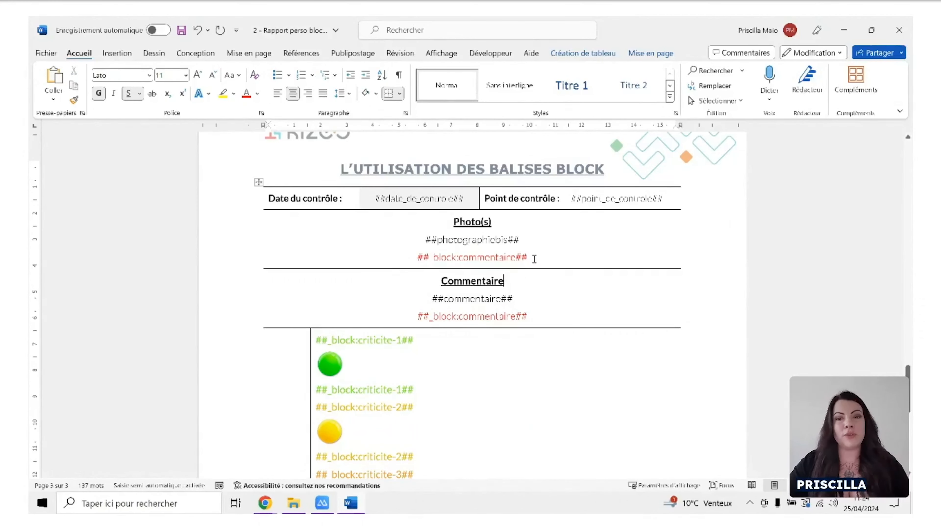
pyautogui.moveTo(529, 317); pyautogui.dragTo(416, 318)
pyautogui.click(490, 333)
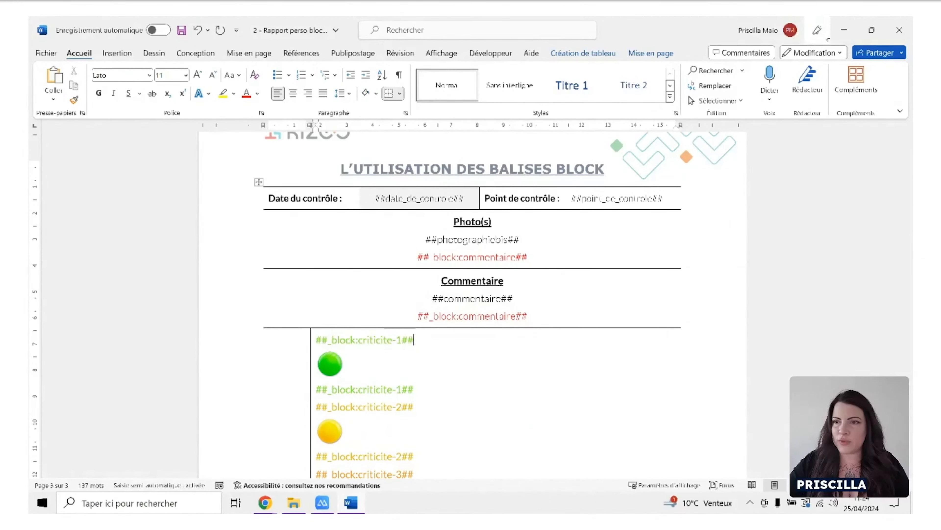
# Switch to the Kizeo Forms history, export the newest record with the Rapport perso block Word report, and review the generated document.
pyautogui.click(844, 29)
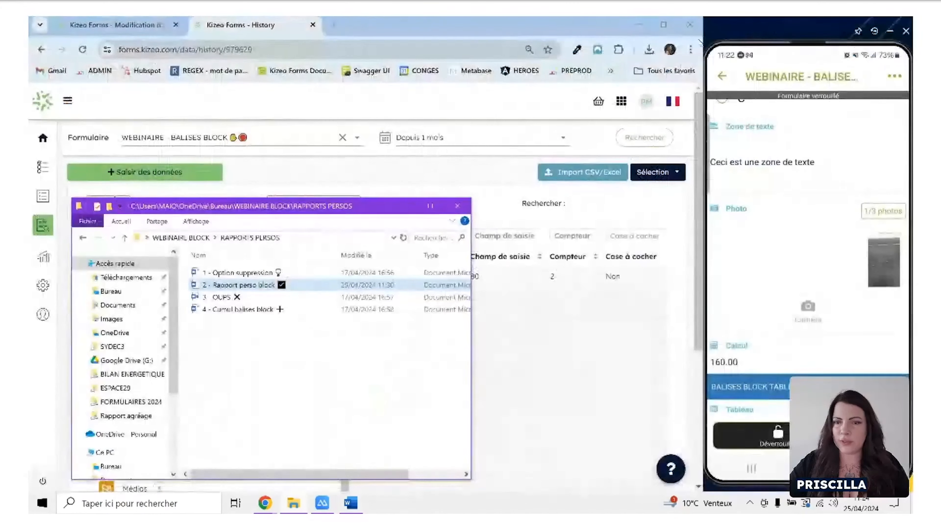
pyautogui.click(508, 171)
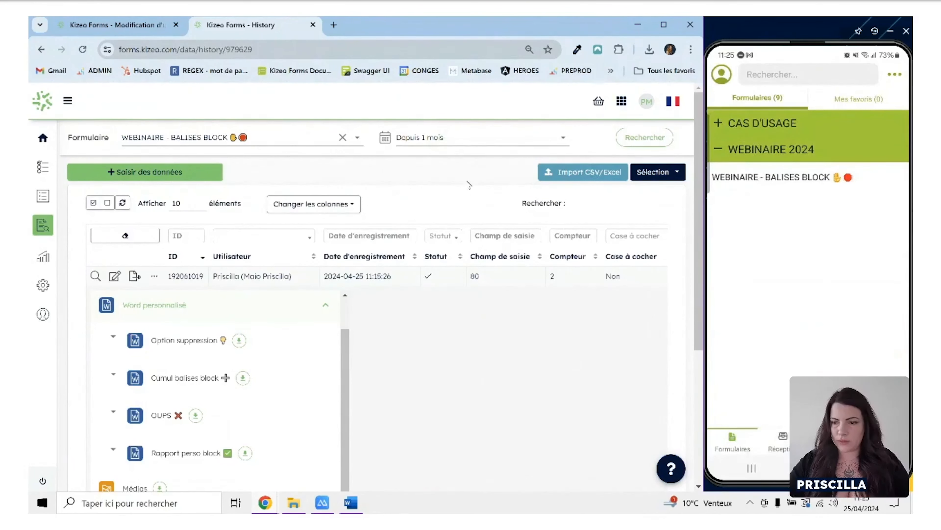
pyautogui.click(83, 49)
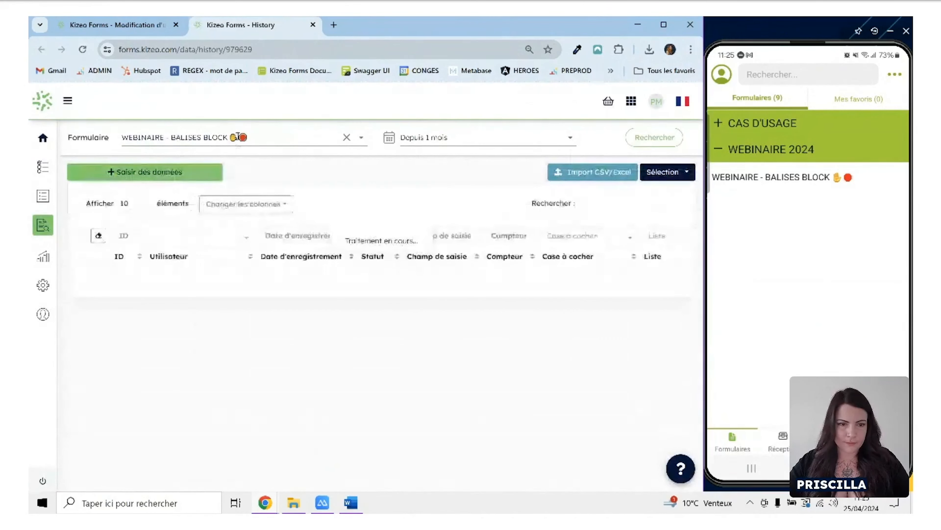
pyautogui.click(134, 277)
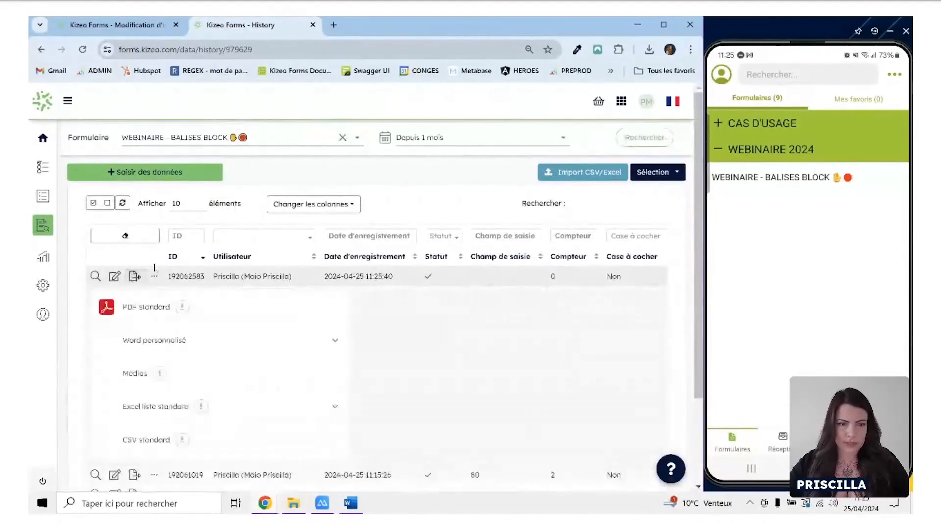
pyautogui.scroll(-1, 256, 375)
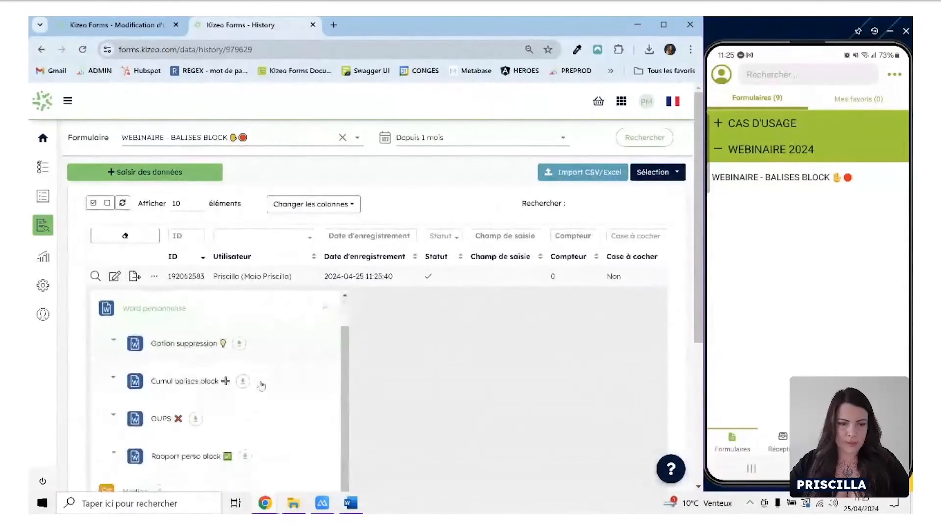
pyautogui.click(247, 454)
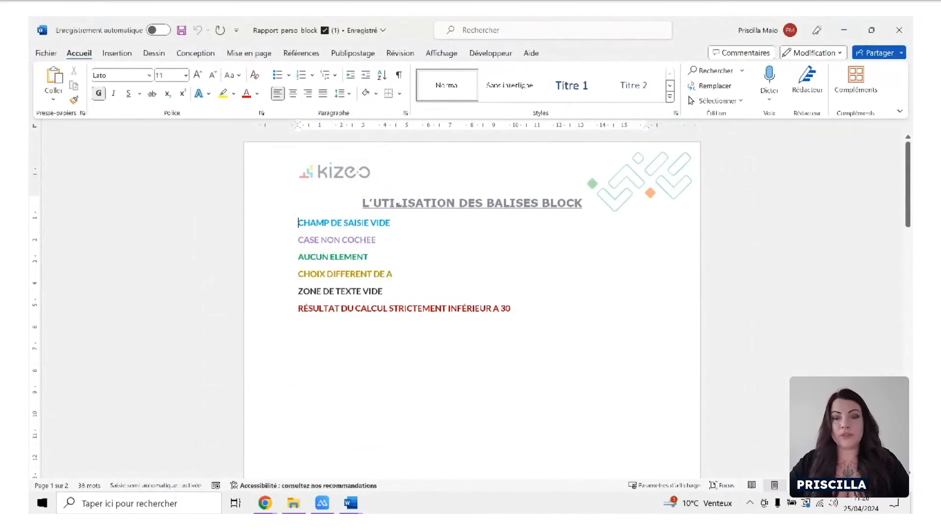
pyautogui.scroll(-10, 381, 285)
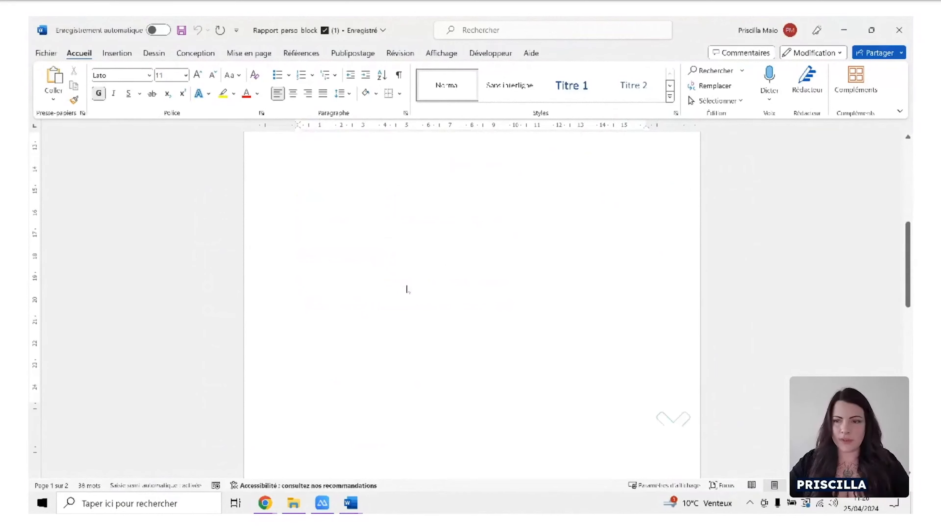
pyautogui.scroll(-5, 429, 294)
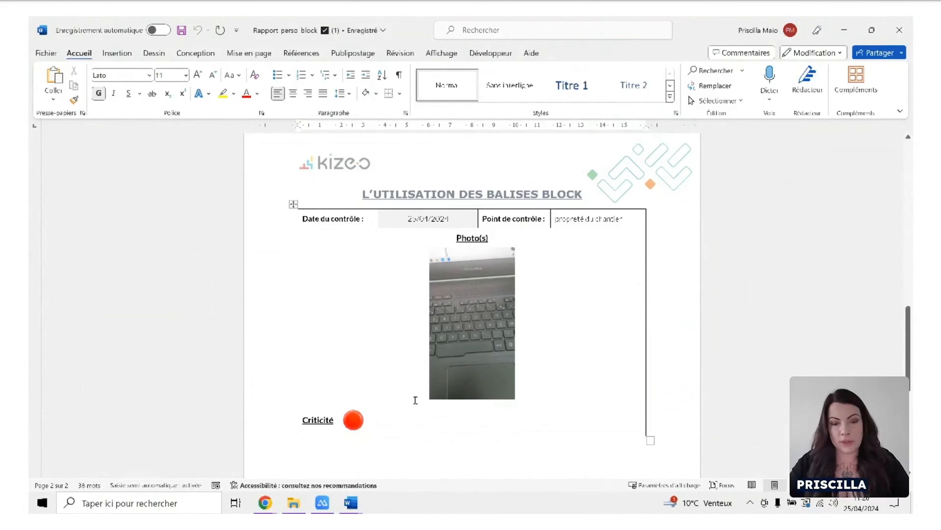
# Return to the 2 - Rapport perso block template and recheck the ##_block:commentaire## pair enclosing the Commentaire section.
pyautogui.click(351, 503)
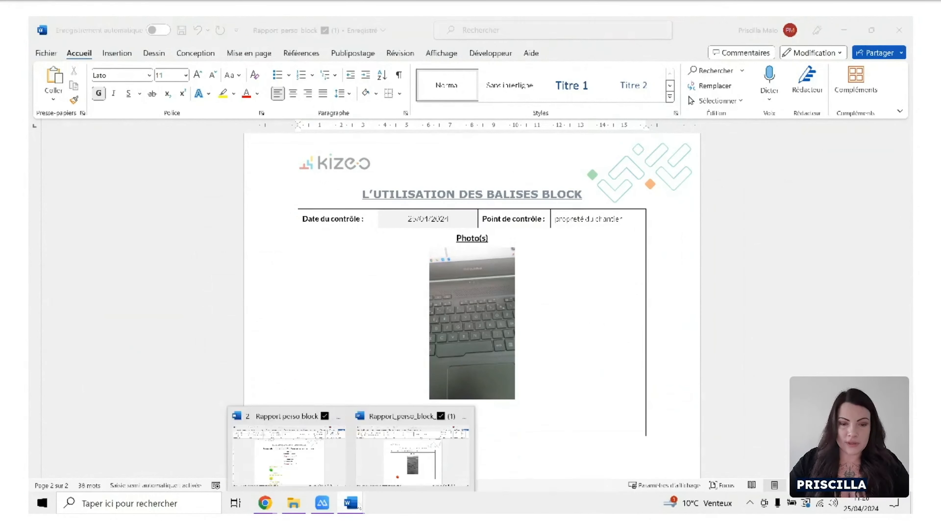
pyautogui.click(317, 475)
pyautogui.moveTo(530, 257); pyautogui.dragTo(412, 256)
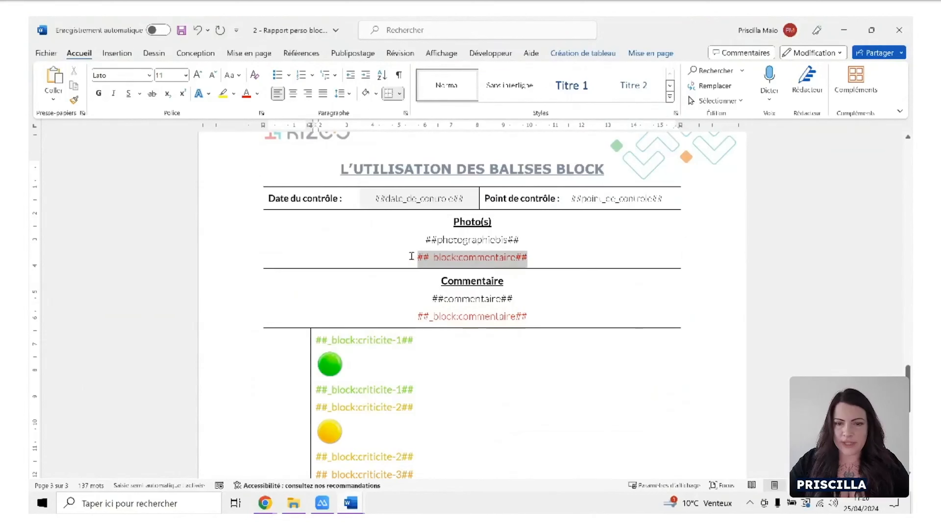
pyautogui.moveTo(529, 314); pyautogui.dragTo(434, 316)
pyautogui.click(576, 336)
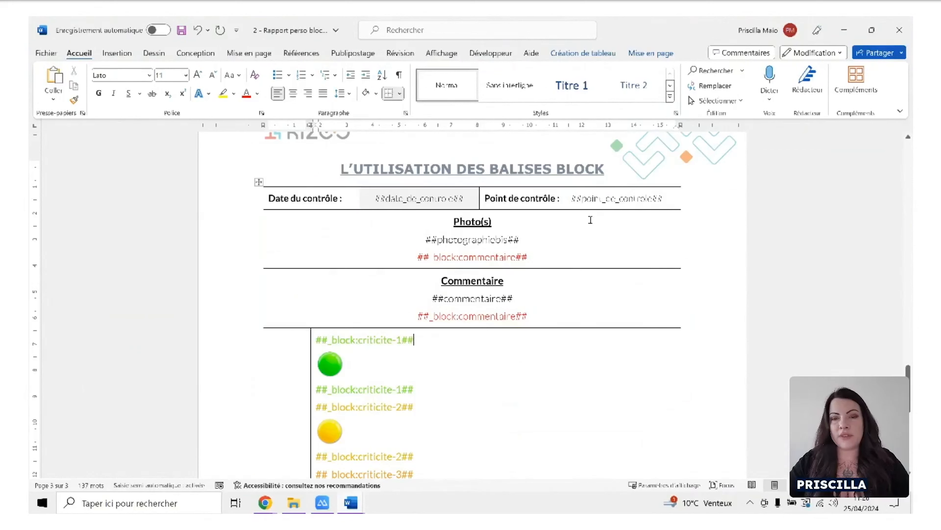
# Insert the opening tag ##_block:photographiebis## on a new line below ##point_de_controle## in the table, copying the field name from the Photo(s) section.
pyautogui.click(670, 197)
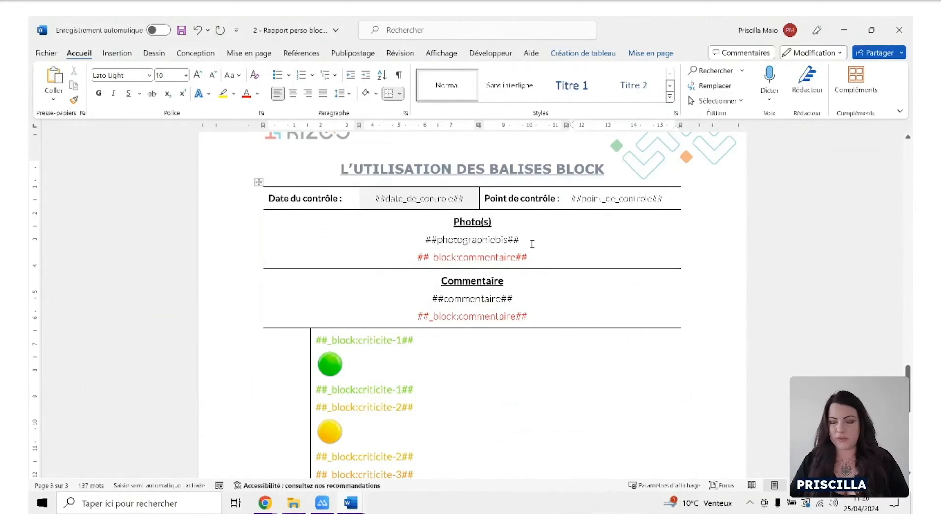
pyautogui.press('Return')
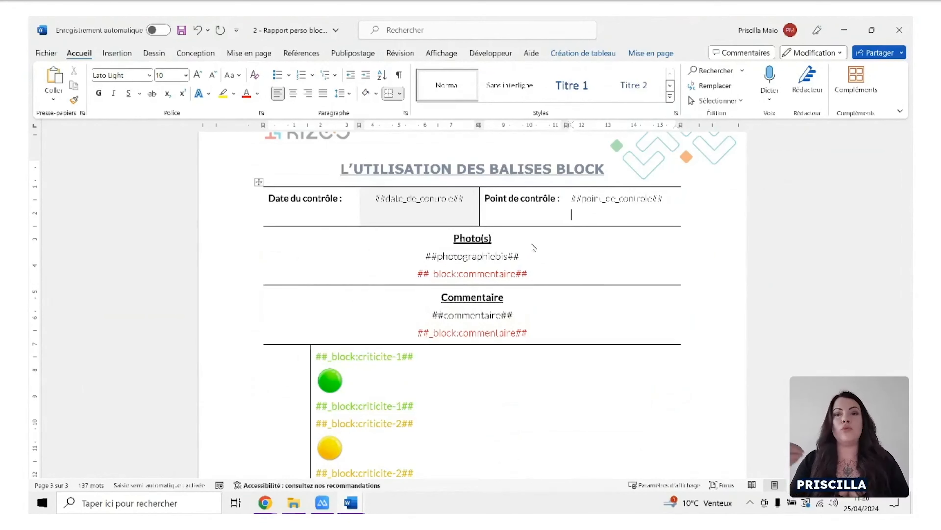
pyautogui.write('##')
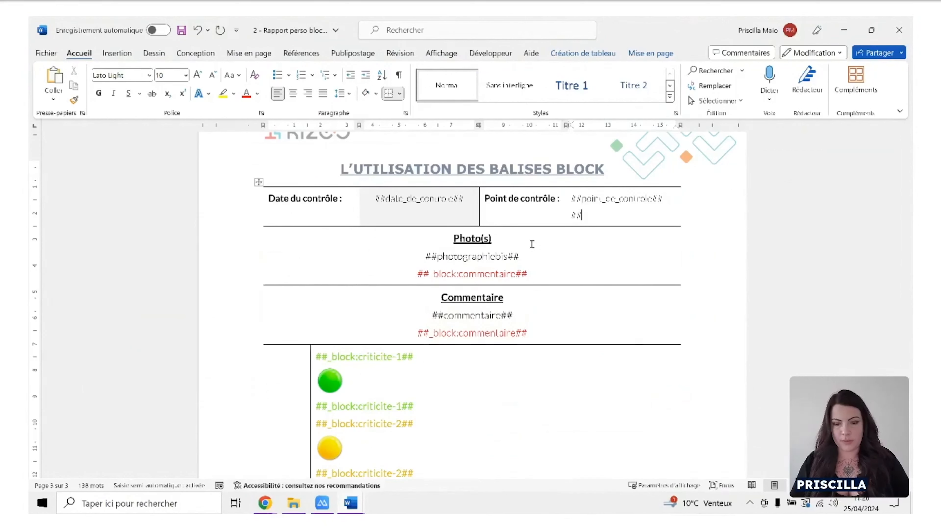
pyautogui.write('_block')
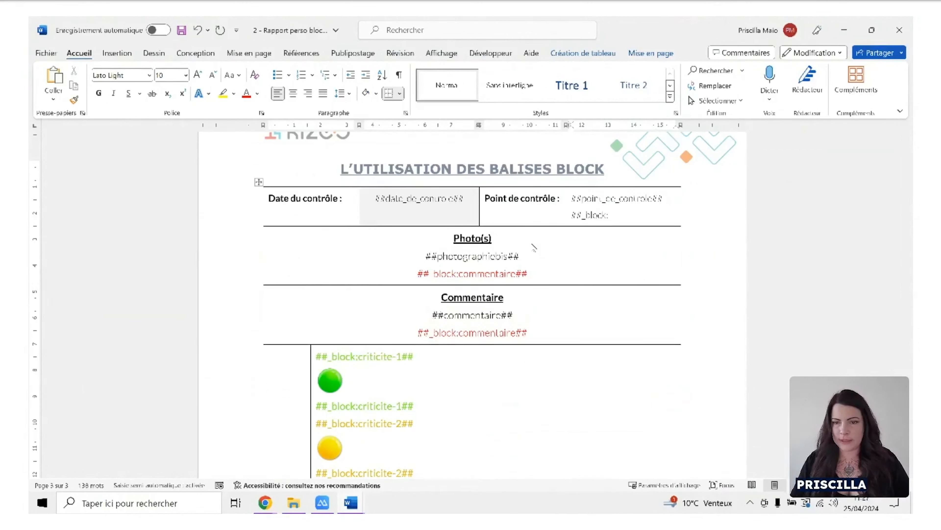
pyautogui.moveTo(506, 256); pyautogui.dragTo(436, 257)
pyautogui.hotkey('ctrl', 'c')
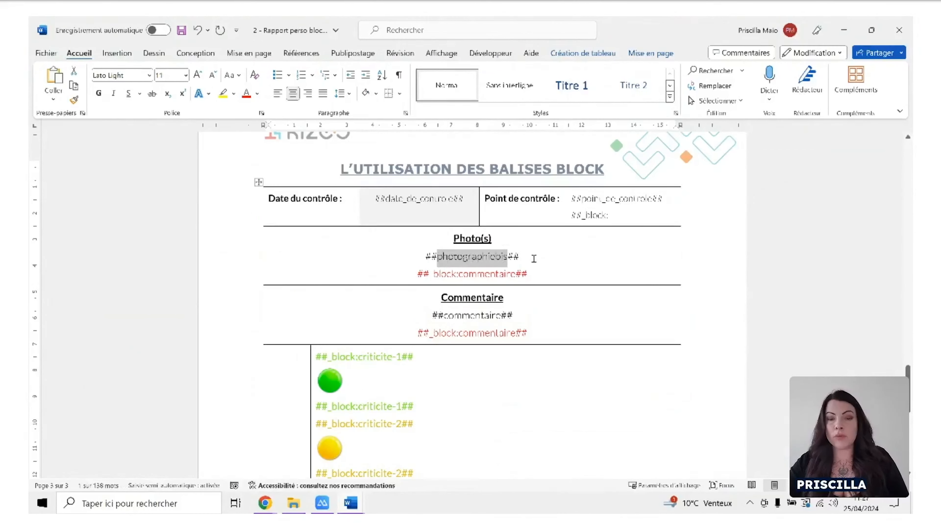
pyautogui.click(615, 215)
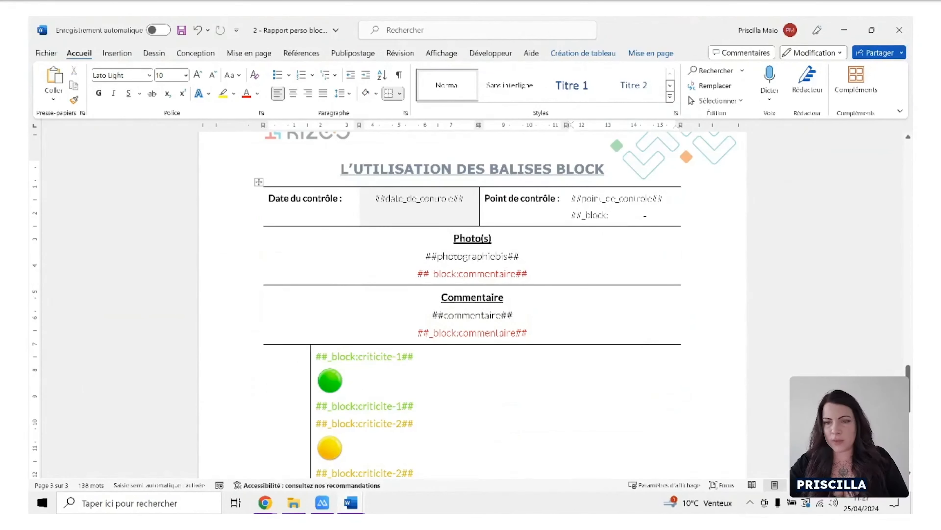
pyautogui.hotkey('ctrl', 'v')
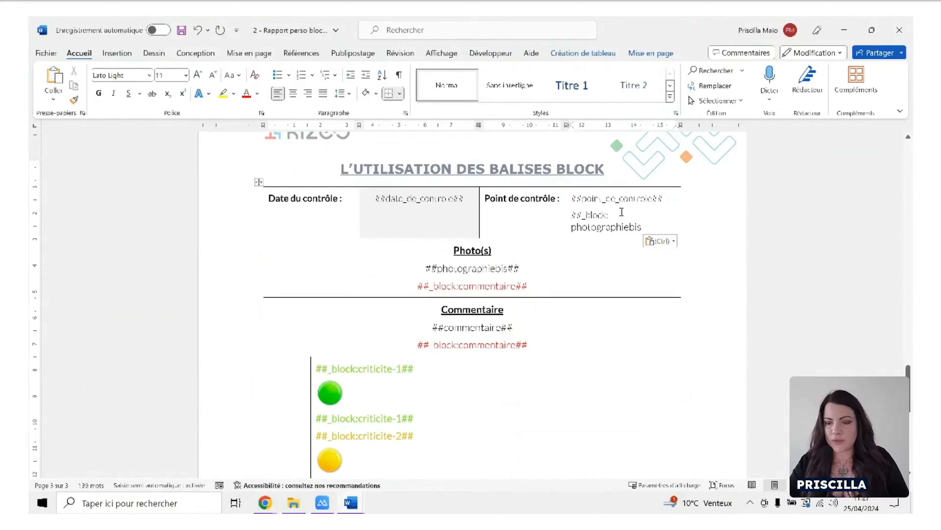
pyautogui.click(621, 212)
pyautogui.press('Delete')
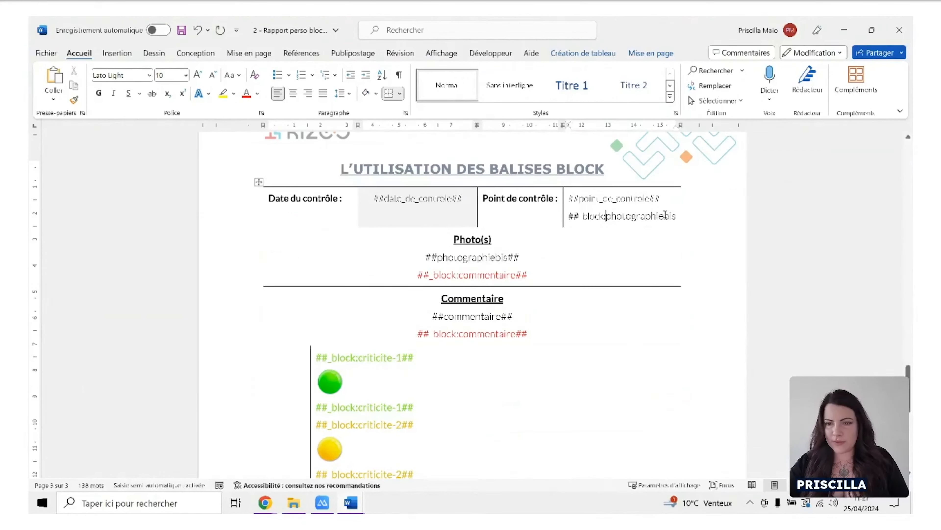
pyautogui.click(674, 215)
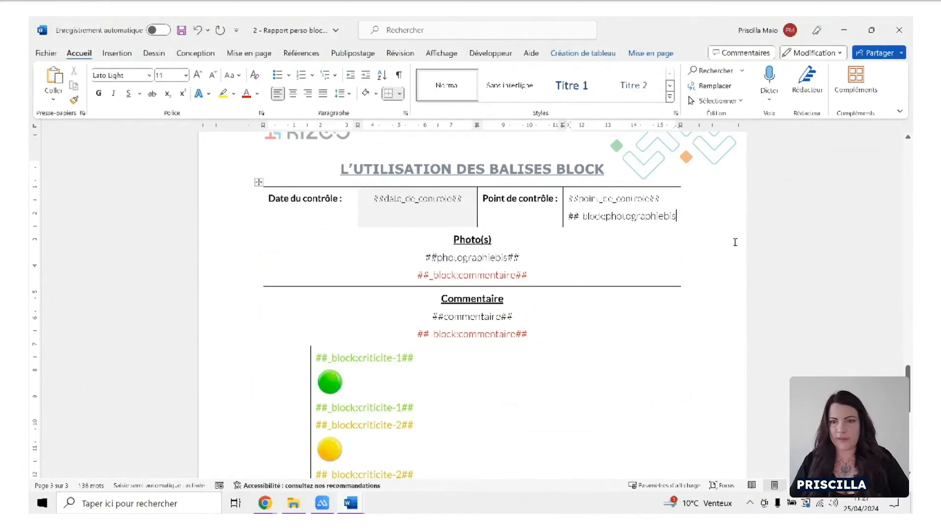
pyautogui.write('##')
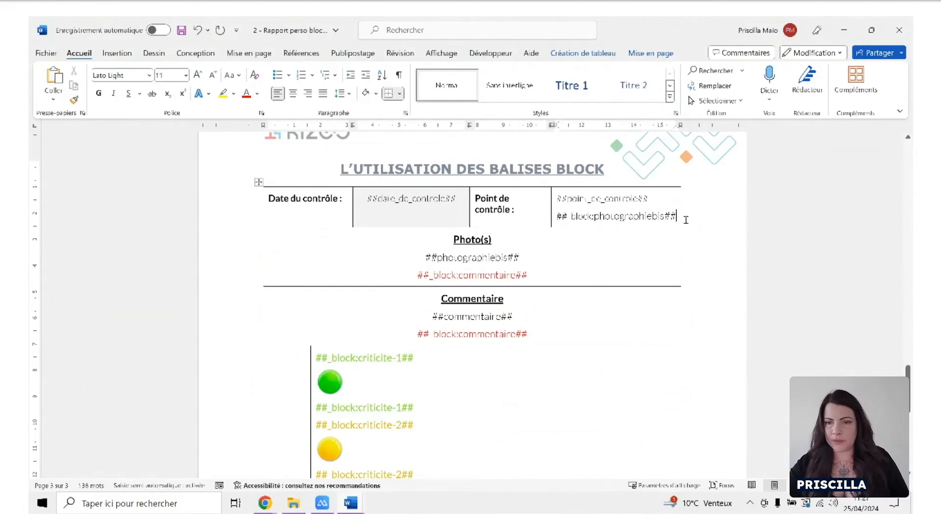
# Colour the new photographiebis block tag red and paste a copy as the closing tag below ##photographiebis##.
pyautogui.moveTo(677, 216); pyautogui.dragTo(557, 217)
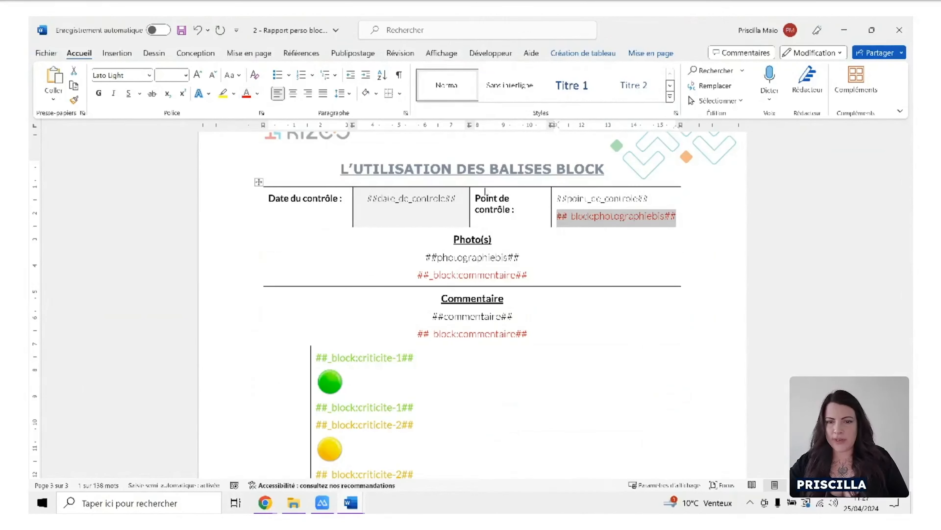
pyautogui.click(529, 257)
pyautogui.write('##_block:photographiebis##')
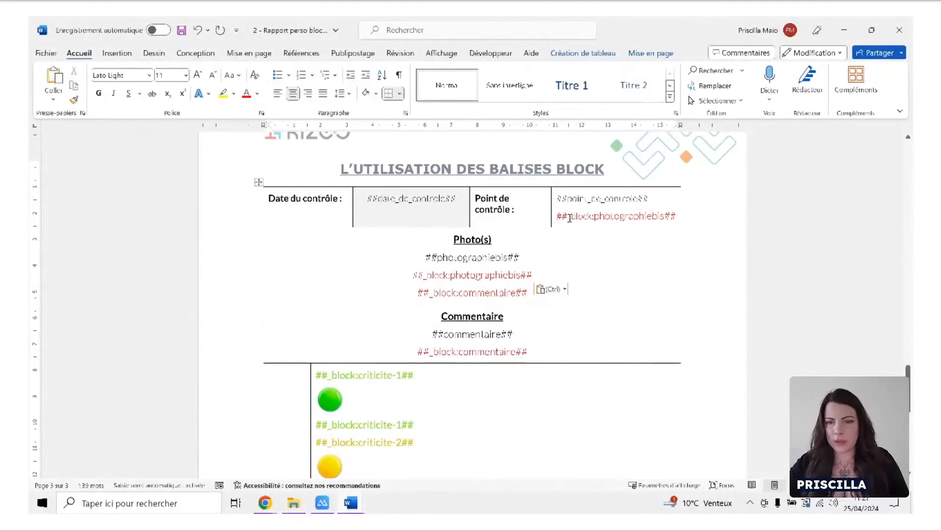
# Review the photographiebis tag pair and the adjacent commentaire block tag, and close the 2 - Rapport perso block template without saving.
pyautogui.moveTo(557, 216); pyautogui.dragTo(677, 218)
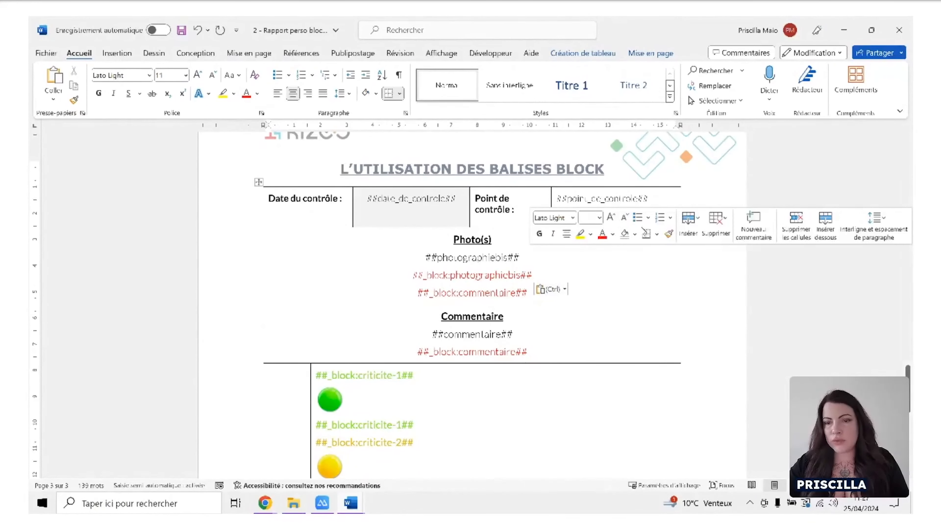
pyautogui.click(595, 273)
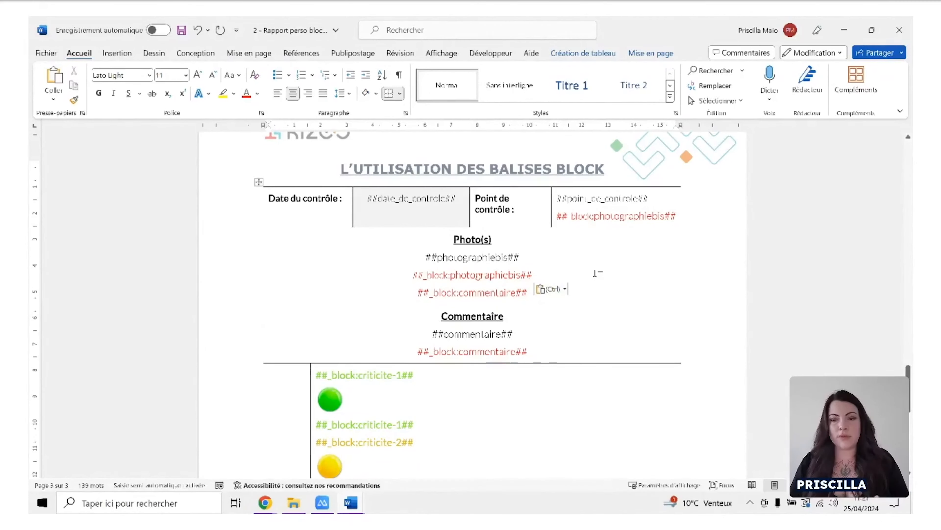
pyautogui.moveTo(537, 275); pyautogui.dragTo(528, 293)
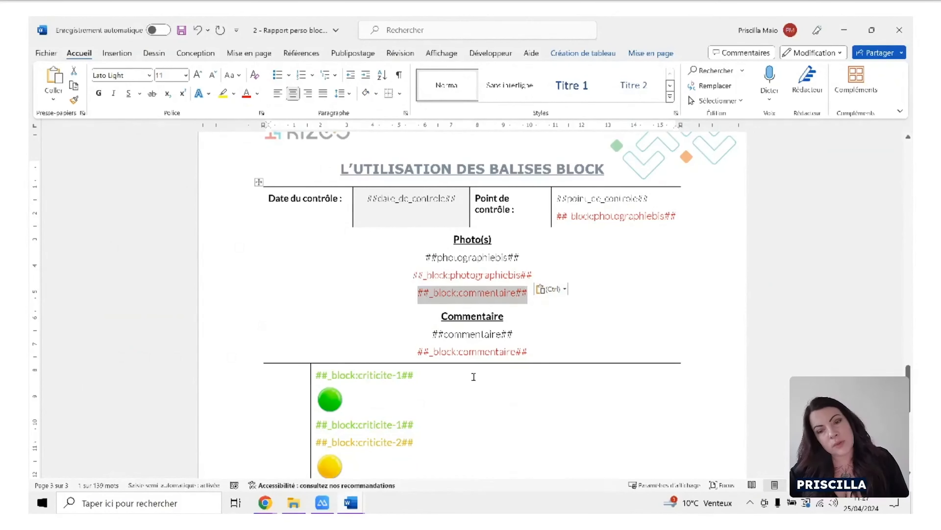
pyautogui.click(571, 341)
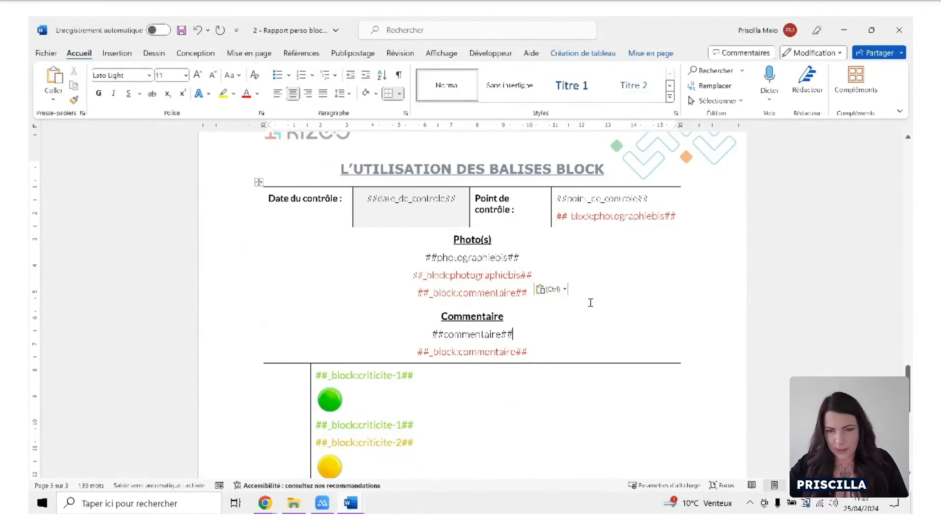
pyautogui.scroll(-3, 596, 294)
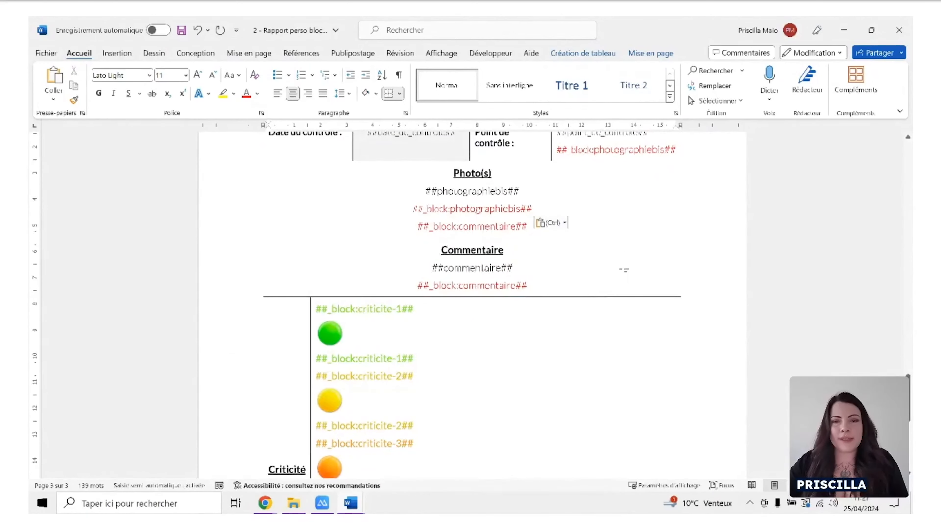
pyautogui.click(901, 31)
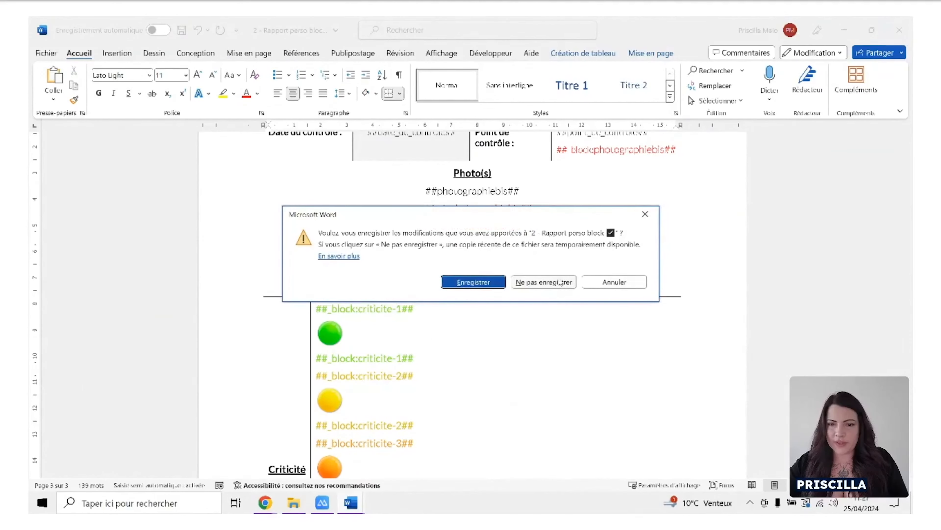
pyautogui.click(543, 282)
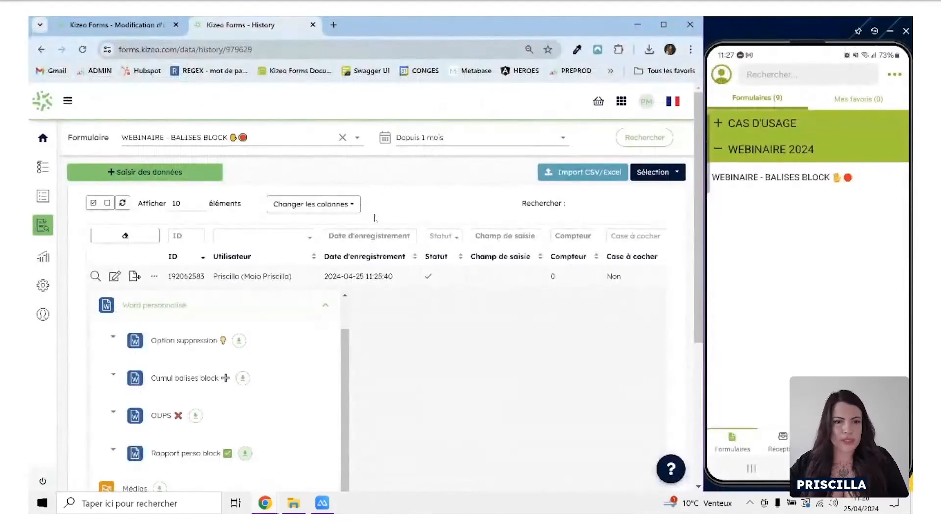
# Return to the form editor and open the form's Email options, leaving the field list without saving its modifications.
pyautogui.click(148, 26)
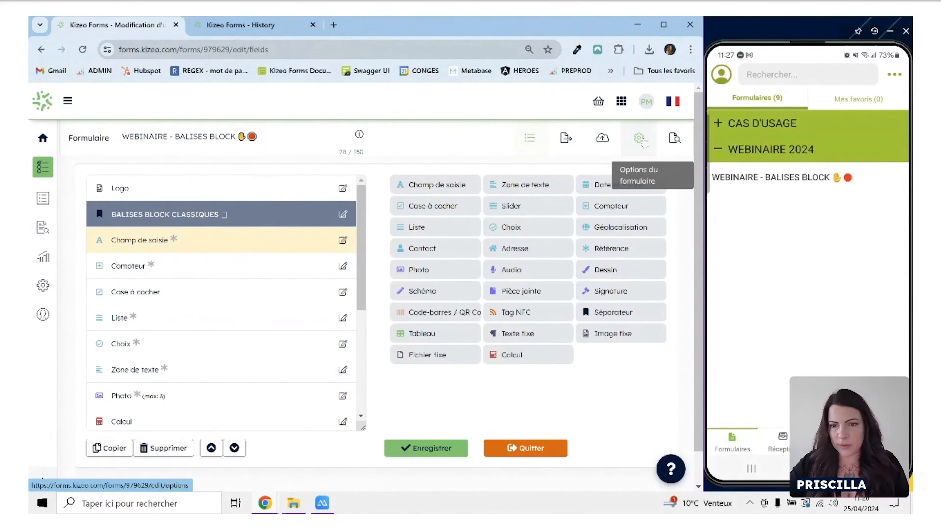
pyautogui.click(641, 140)
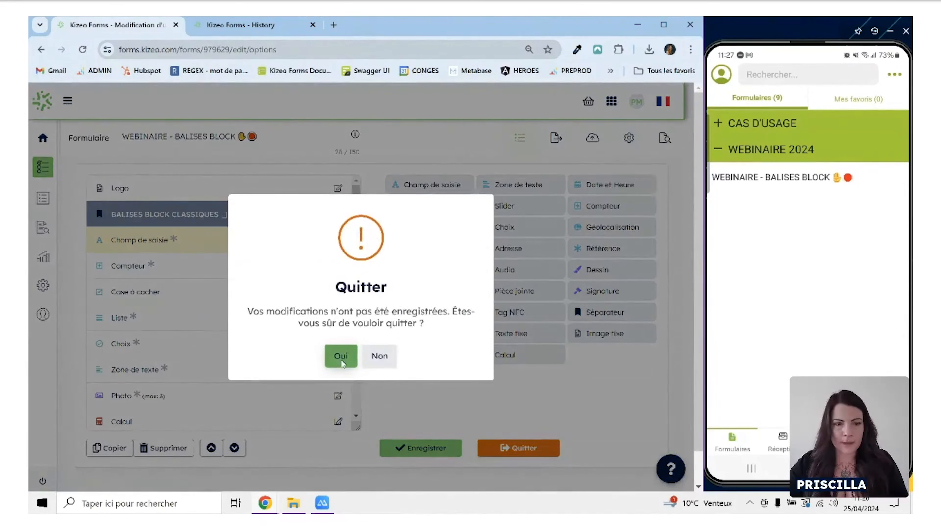
pyautogui.click(341, 355)
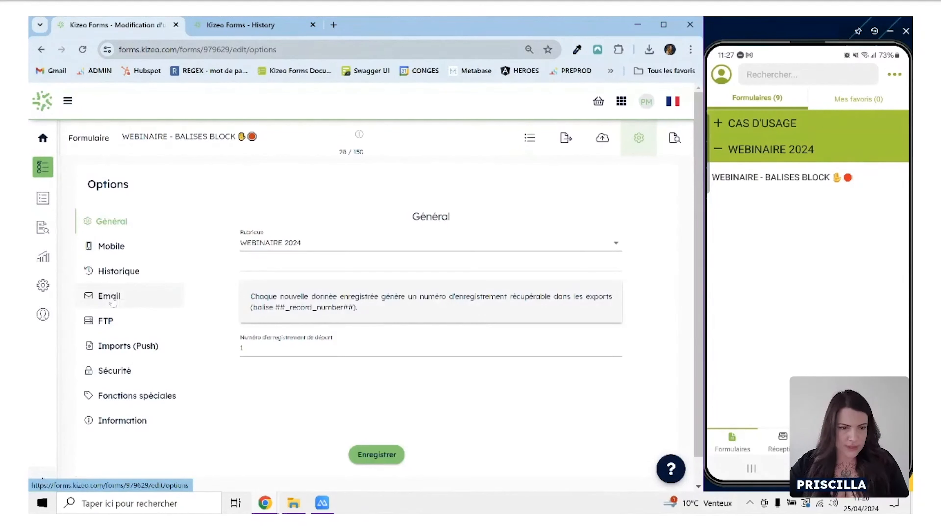
pyautogui.click(110, 296)
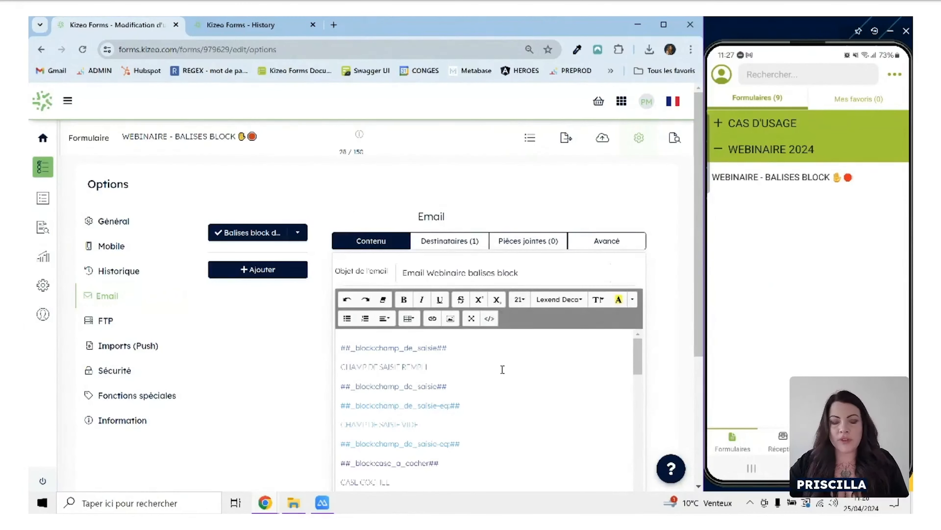
# Examine how block tags are used throughout the body of the Email Webinaire balises block message.
pyautogui.scroll(-5, 626, 409)
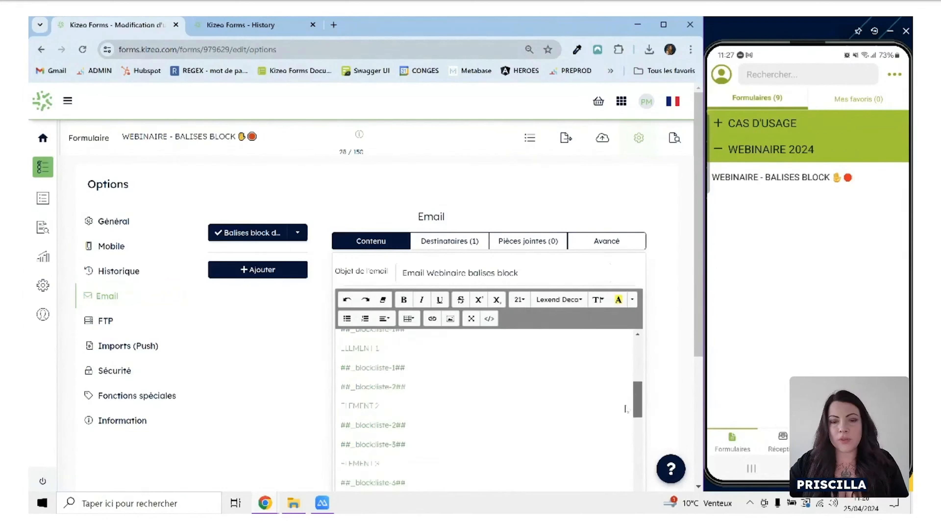
pyautogui.scroll(-10, 626, 409)
pyautogui.moveTo(637, 450); pyautogui.dragTo(662, 358)
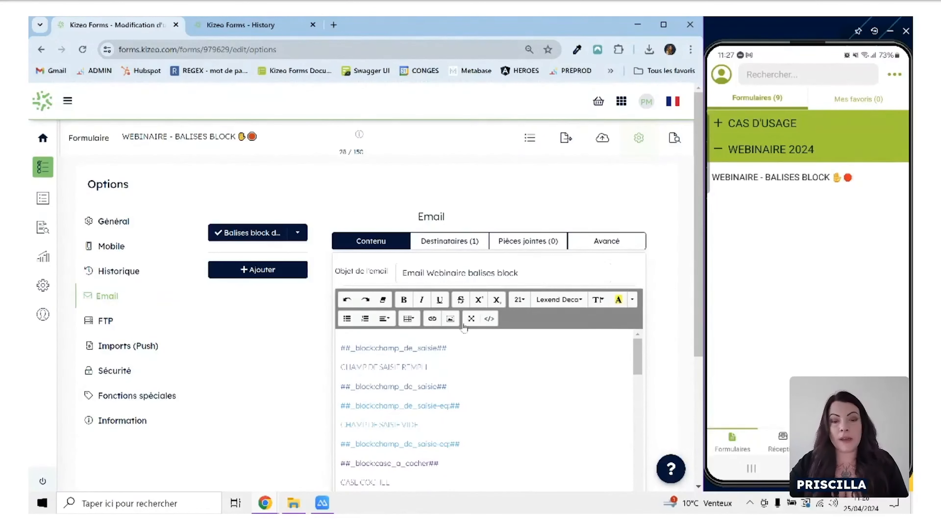
pyautogui.scroll(-2, 467, 363)
pyautogui.scroll(2, 463, 363)
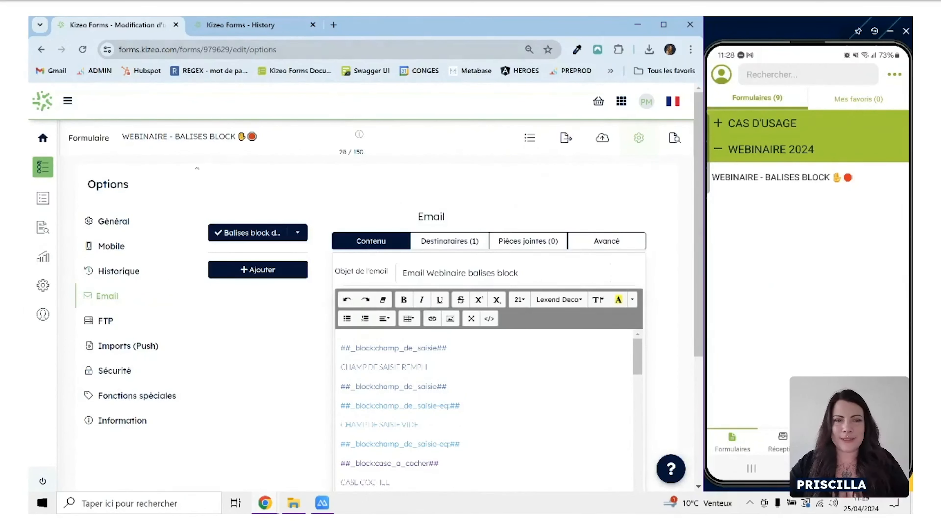
# Switch to the form's history and try to export the second-newest record with the OUPS custom Word report.
pyautogui.click(553, 138)
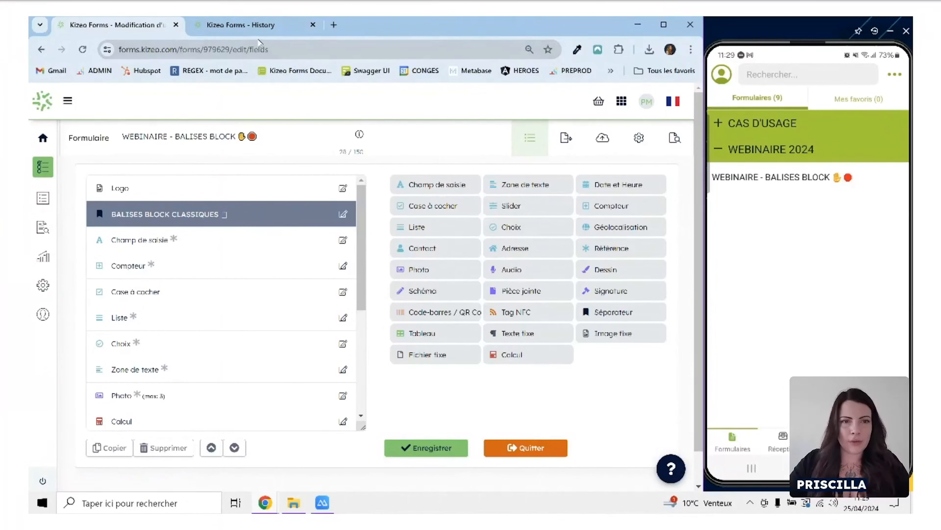
pyautogui.click(279, 26)
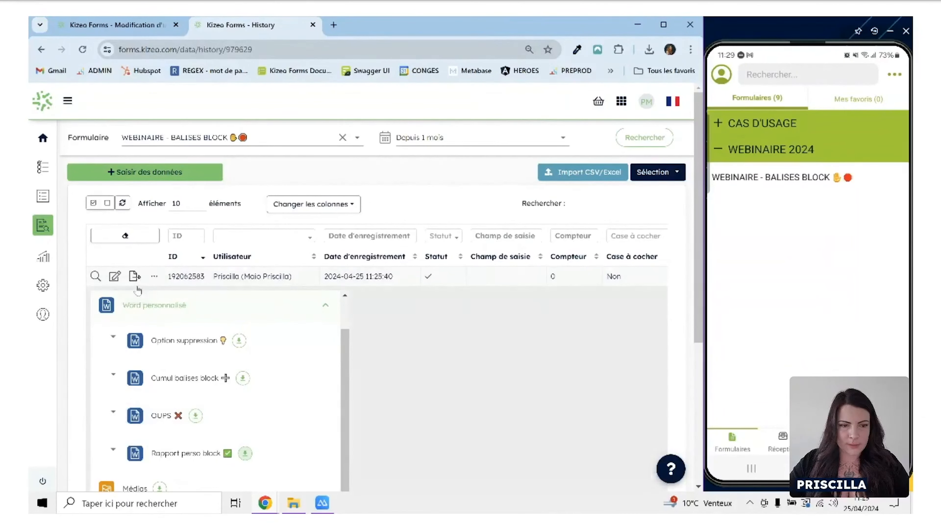
pyautogui.click(135, 276)
pyautogui.click(135, 295)
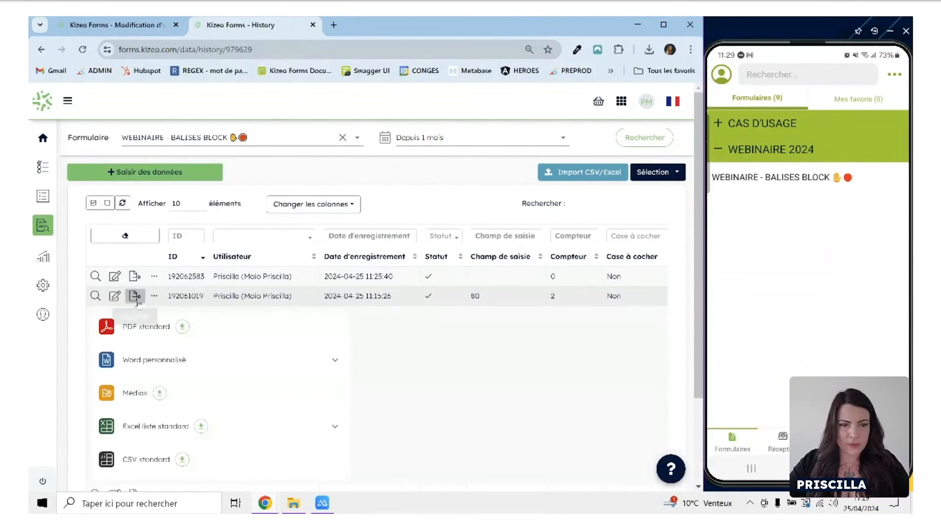
pyautogui.click(220, 362)
pyautogui.scroll(-1, 178, 408)
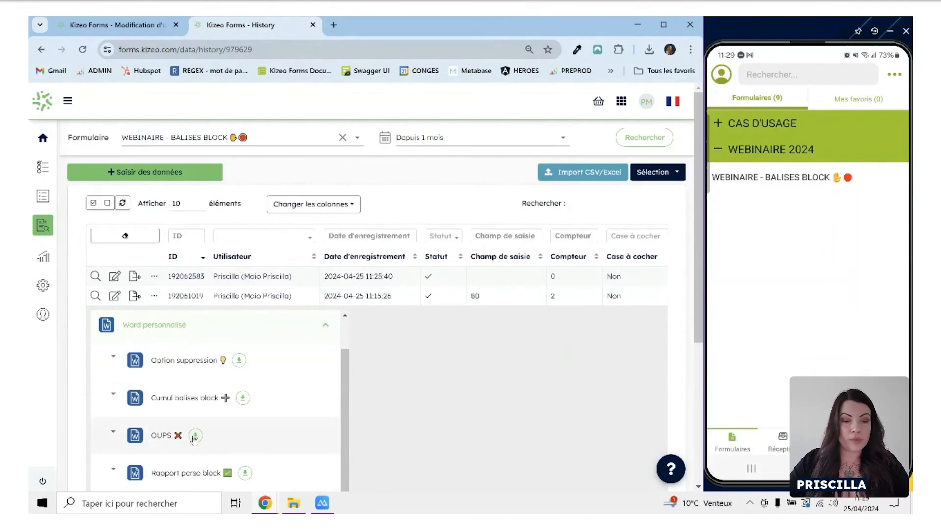
pyautogui.click(195, 436)
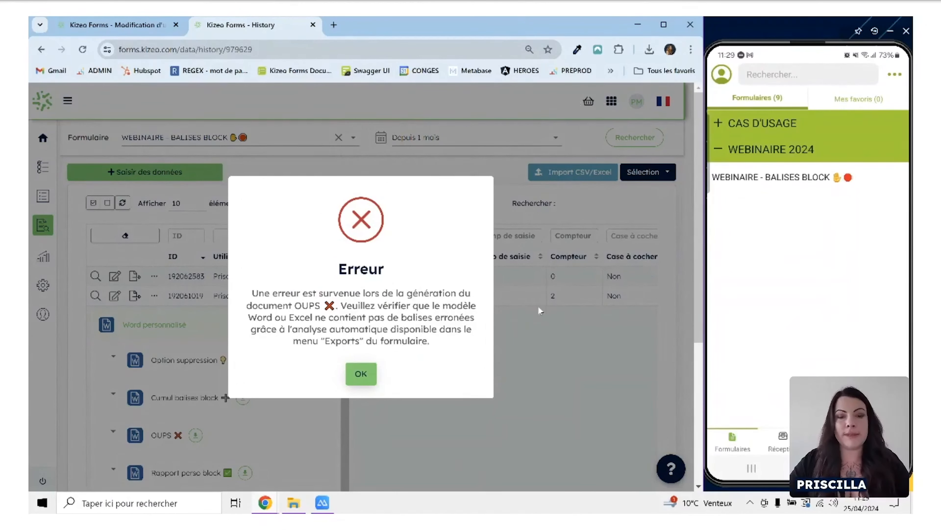
pyautogui.click(361, 374)
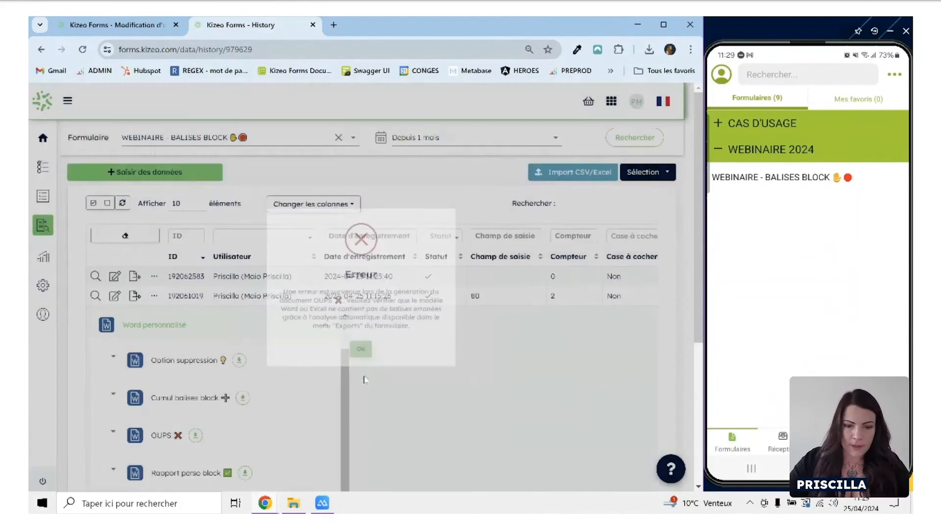
# Open the 3 - OUPS template in Word from the RAPPORTS PERSOS folder and examine its tags down to the table on page 3.
pyautogui.hotkey('alt', 'Tab')
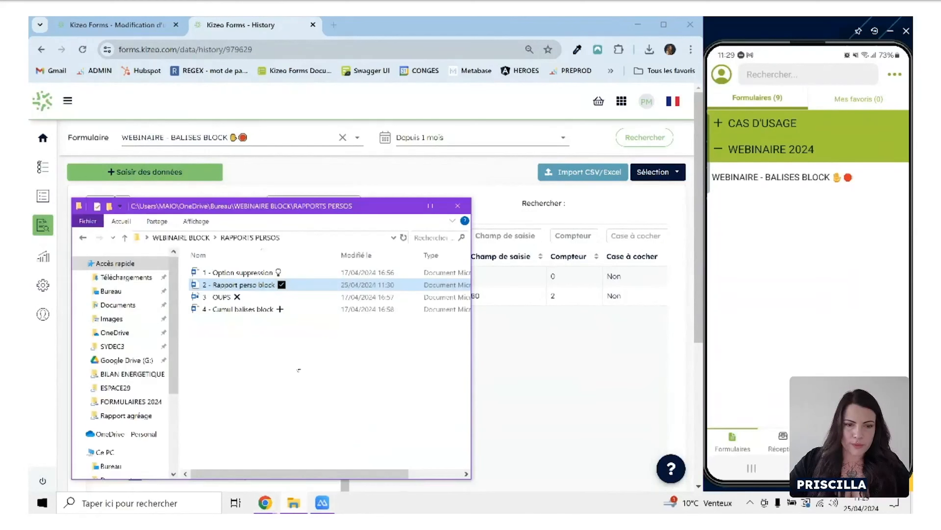
pyautogui.click(253, 300)
pyautogui.doubleClick(253, 301)
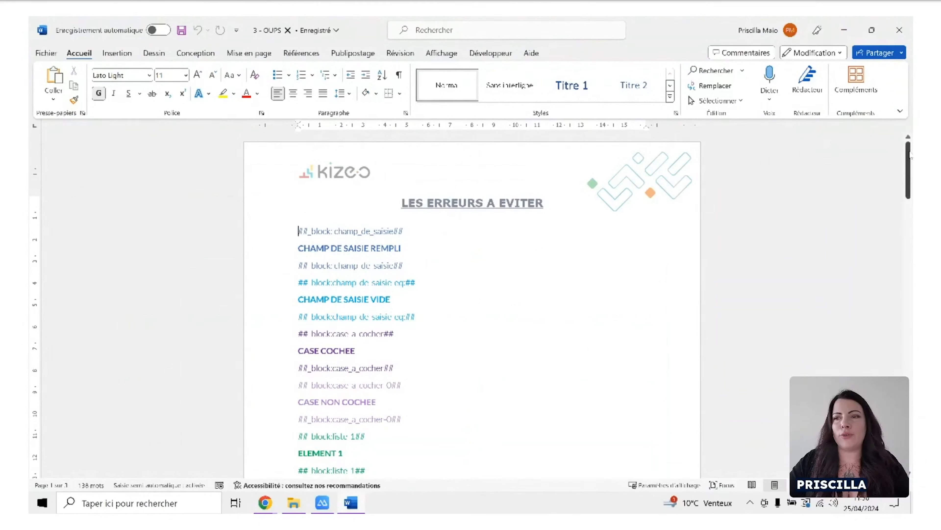
pyautogui.moveTo(910, 155); pyautogui.dragTo(895, 368)
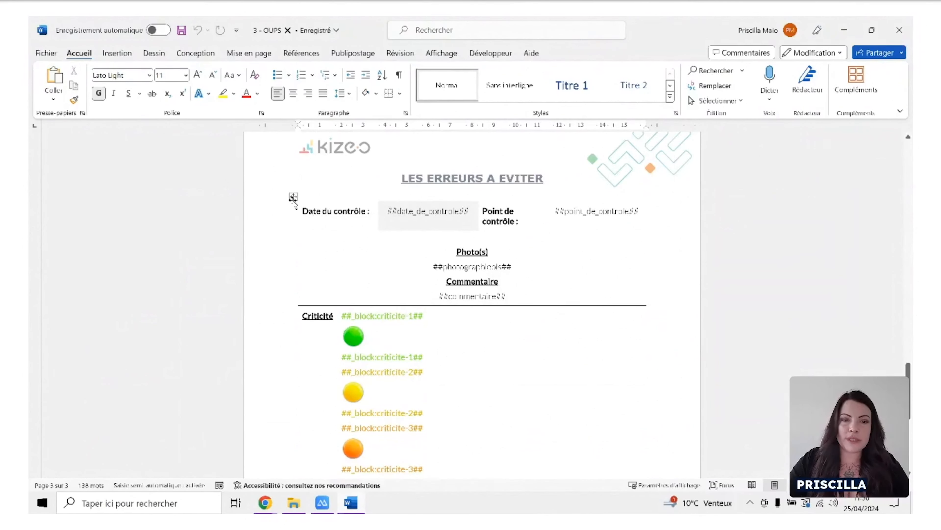
# Examine where the opening and closing ##_block:tableau1## tags sit relative to the table on page 3.
pyautogui.click(294, 197)
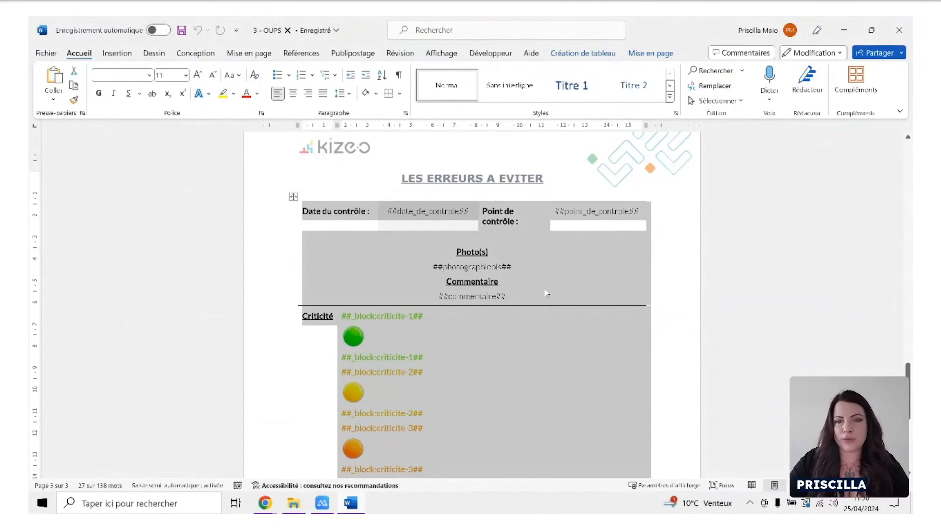
pyautogui.click(547, 293)
pyautogui.scroll(3, 583, 282)
pyautogui.scroll(2, 587, 284)
pyautogui.moveTo(379, 200); pyautogui.dragTo(298, 201)
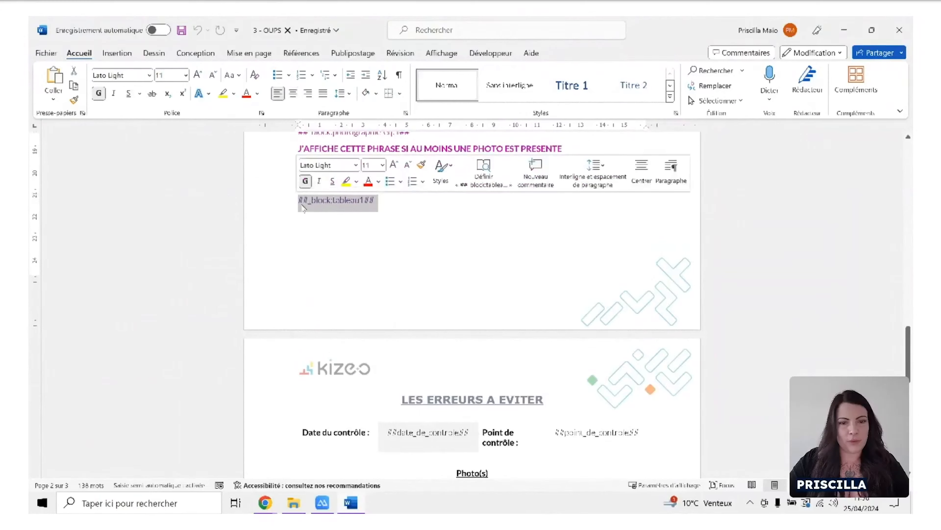
pyautogui.moveTo(907, 342); pyautogui.dragTo(906, 426)
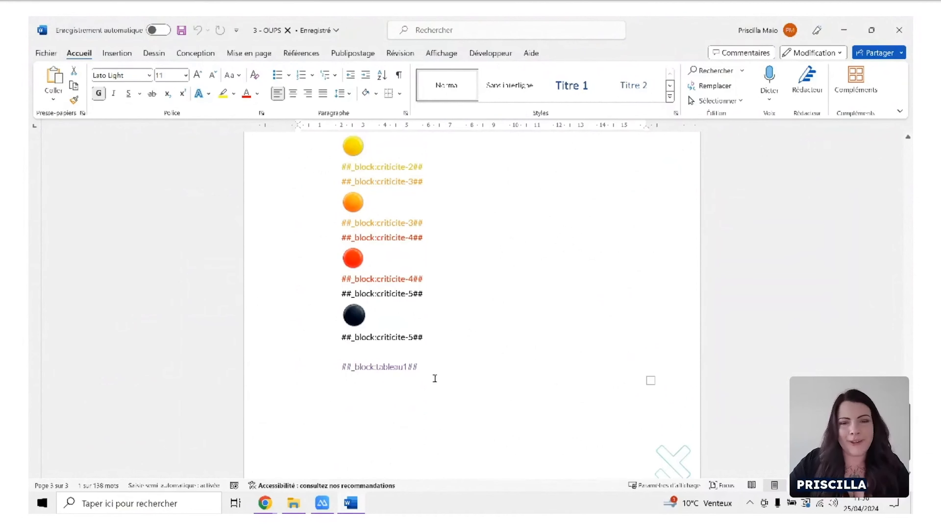
pyautogui.scroll(1, 517, 332)
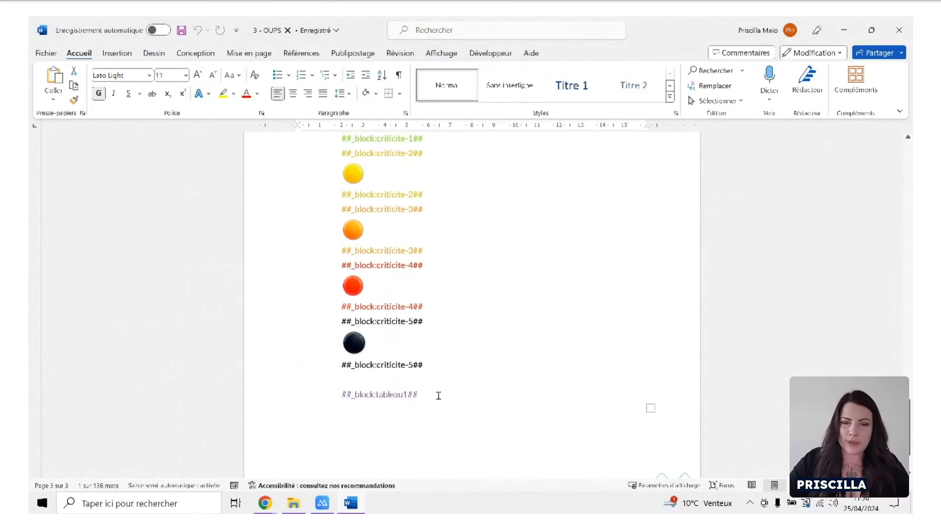
# Apply outside borders to the table cell that contains the closing ##_block:tableau1## tag.
pyautogui.click(430, 395)
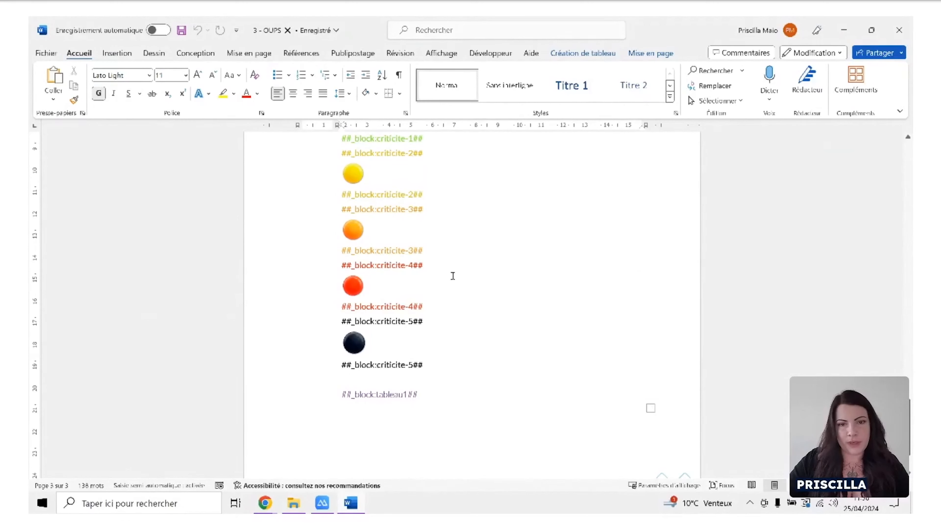
pyautogui.click(399, 93)
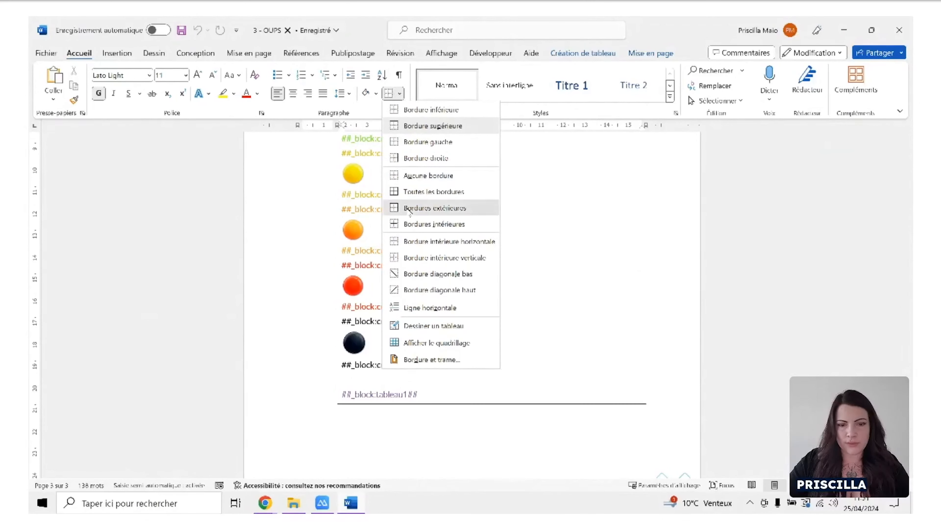
pyautogui.click(409, 210)
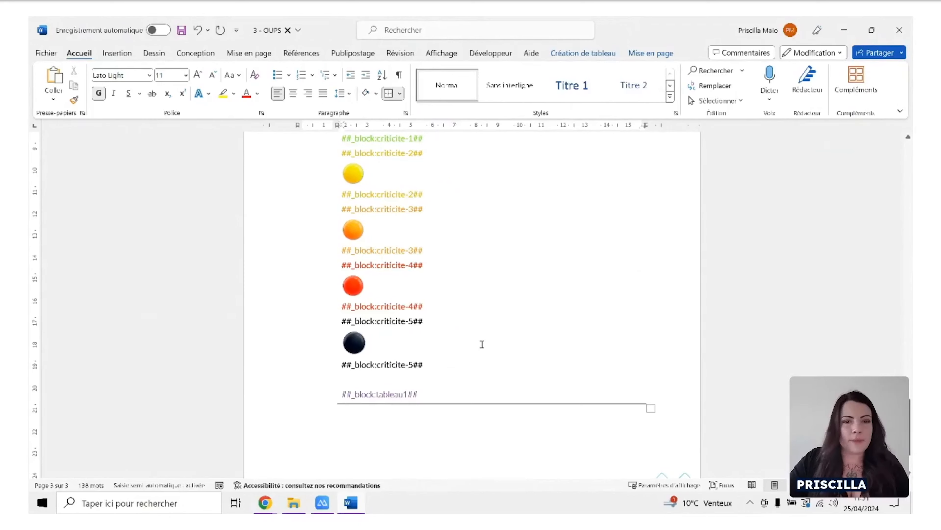
pyautogui.scroll(3, 481, 344)
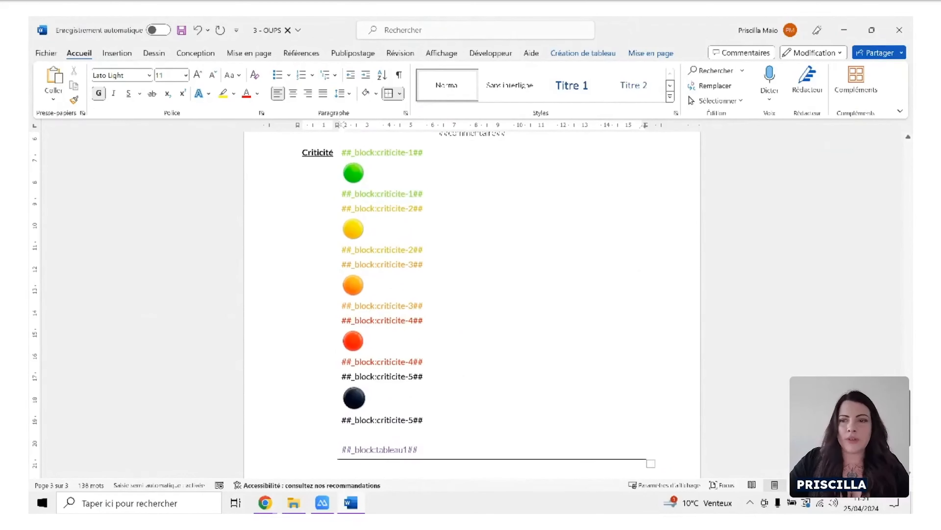
pyautogui.scroll(12, 357, 237)
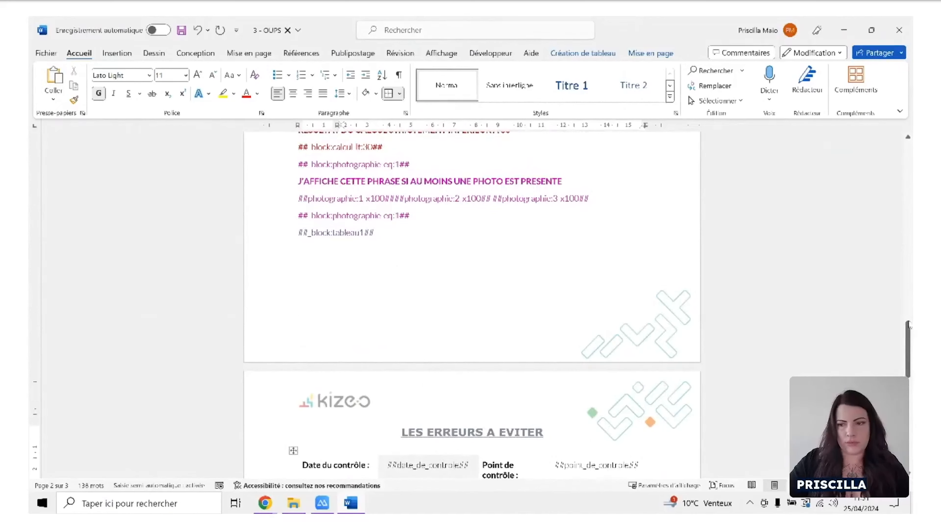
# Move the closing ##_block:tableau1## tag out of the table's last cell onto the line just below the table.
pyautogui.moveTo(909, 324); pyautogui.dragTo(910, 408)
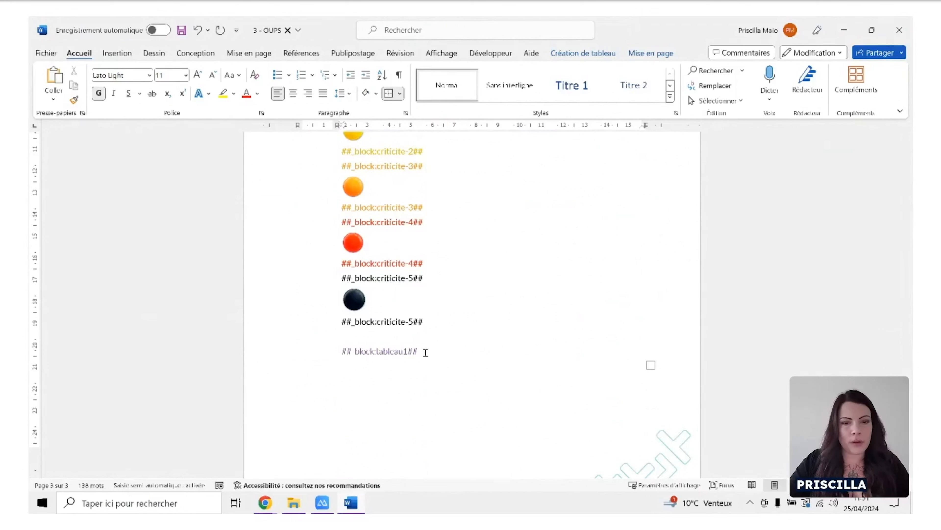
pyautogui.moveTo(425, 352); pyautogui.dragTo(342, 353)
pyautogui.hotkey('ctrl', 'c')
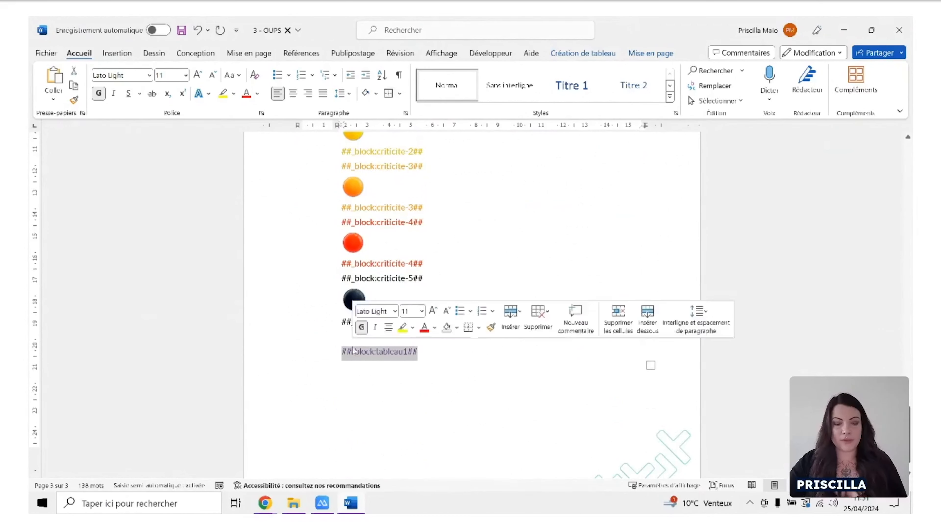
pyautogui.press('Delete')
pyautogui.press('BackSpace')
pyautogui.press('BackSpace')
pyautogui.click(376, 347)
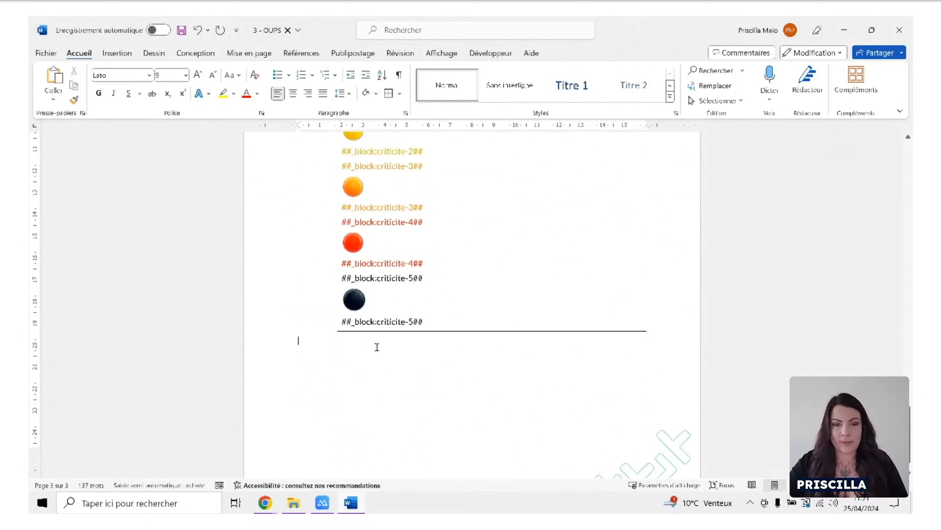
pyautogui.hotkey('ctrl', 'v')
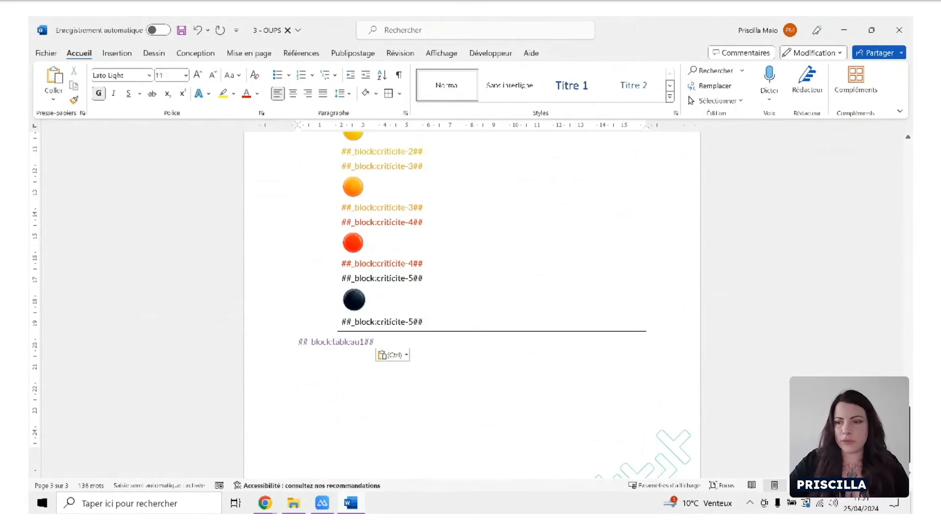
pyautogui.scroll(10, 583, 372)
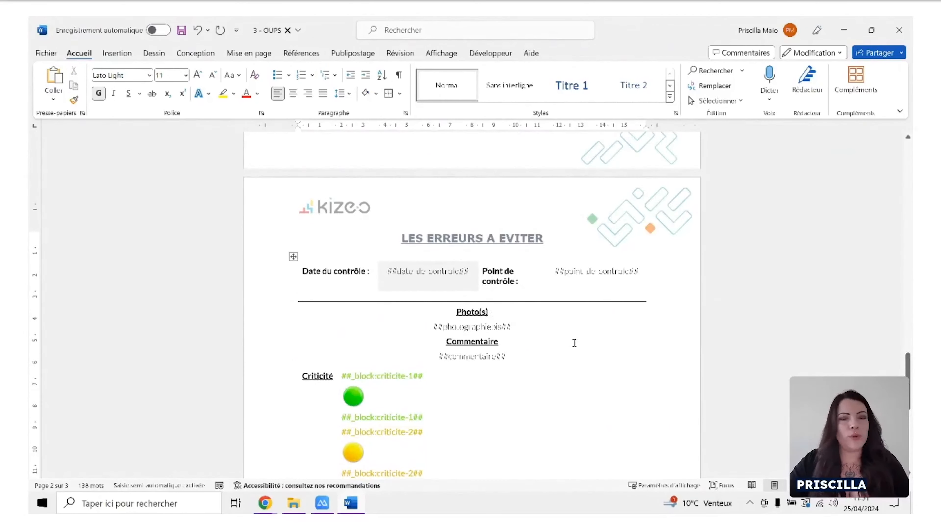
# Switch to the Kizeo Forms form editor in Chrome and open the OUPS custom Word export for modification.
pyautogui.click(270, 503)
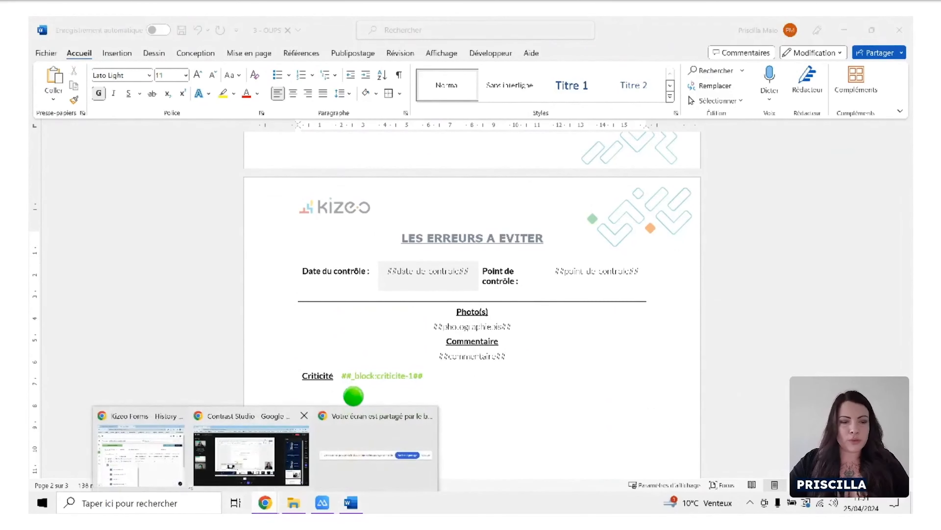
pyautogui.click(140, 455)
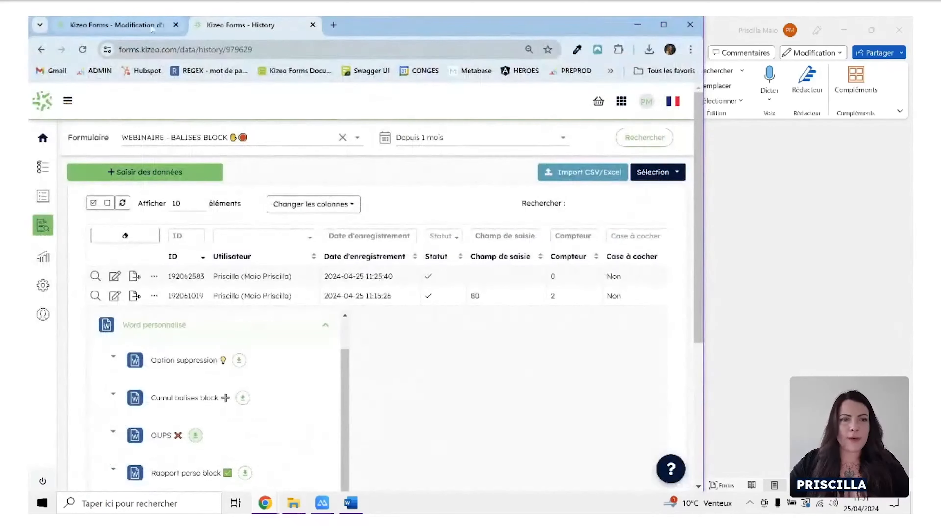
pyautogui.click(153, 28)
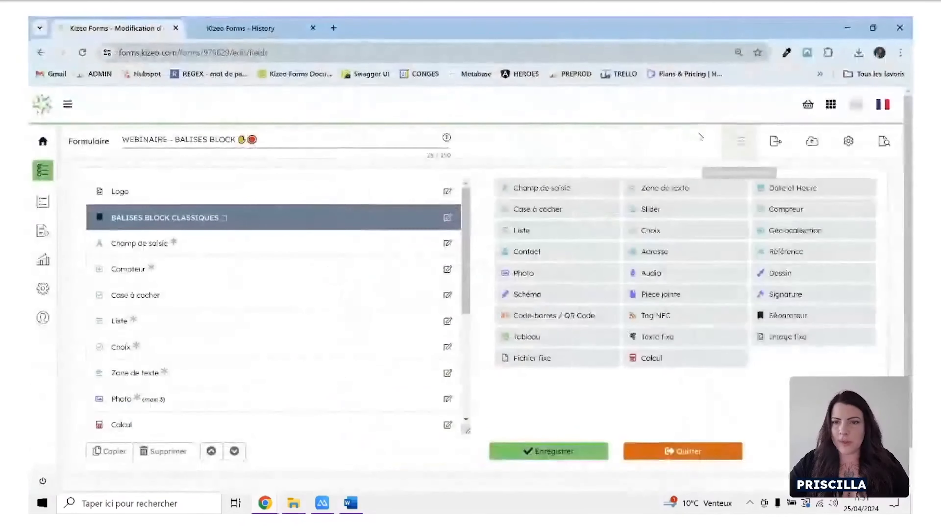
pyautogui.click(776, 142)
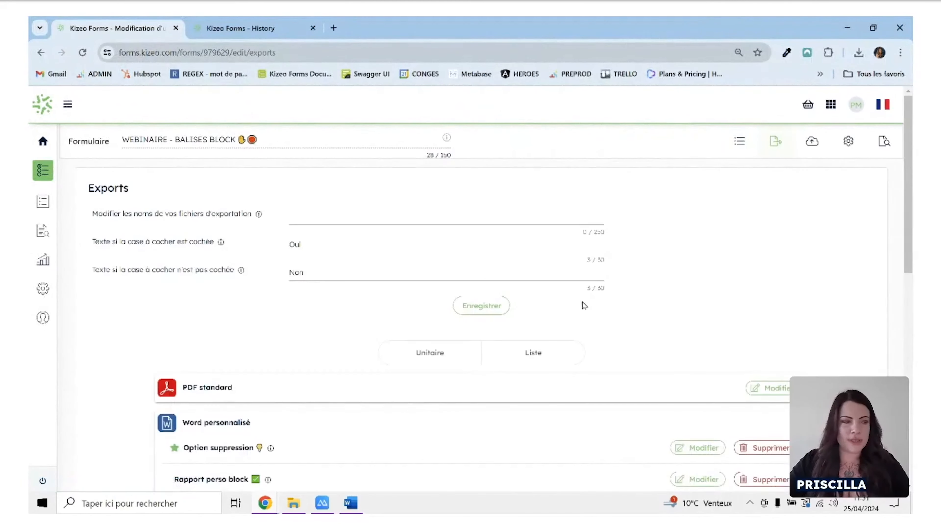
pyautogui.scroll(-3, 528, 317)
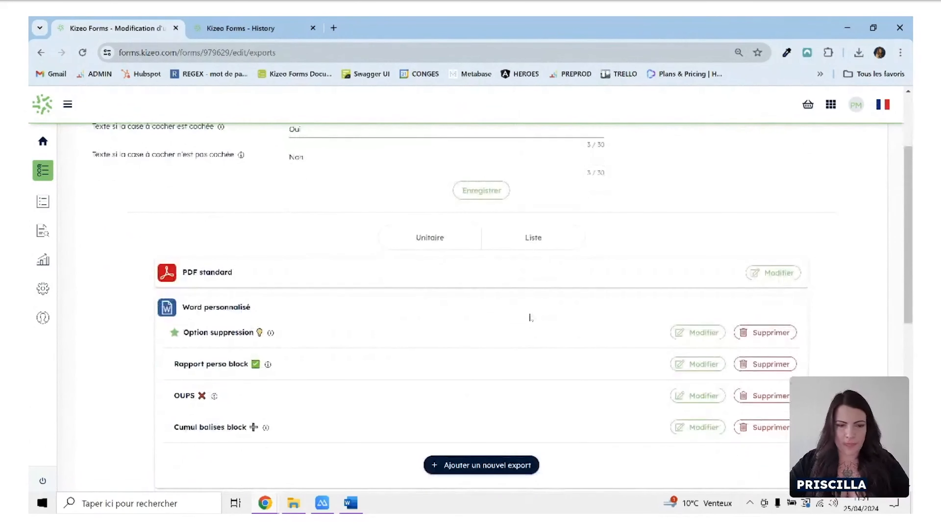
pyautogui.scroll(-2, 704, 412)
pyautogui.click(694, 344)
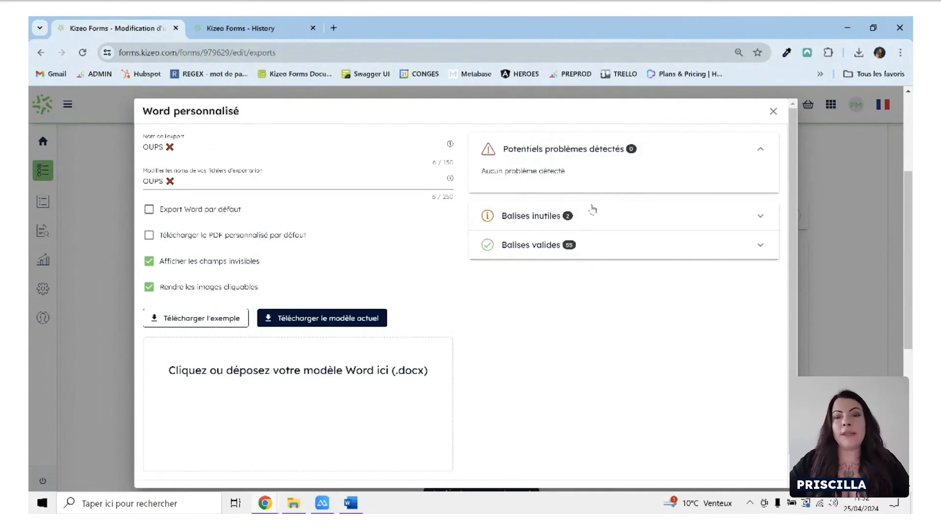
# Examine the useless tags detected in the OUPS export's template, and close the export's settings.
pyautogui.click(599, 219)
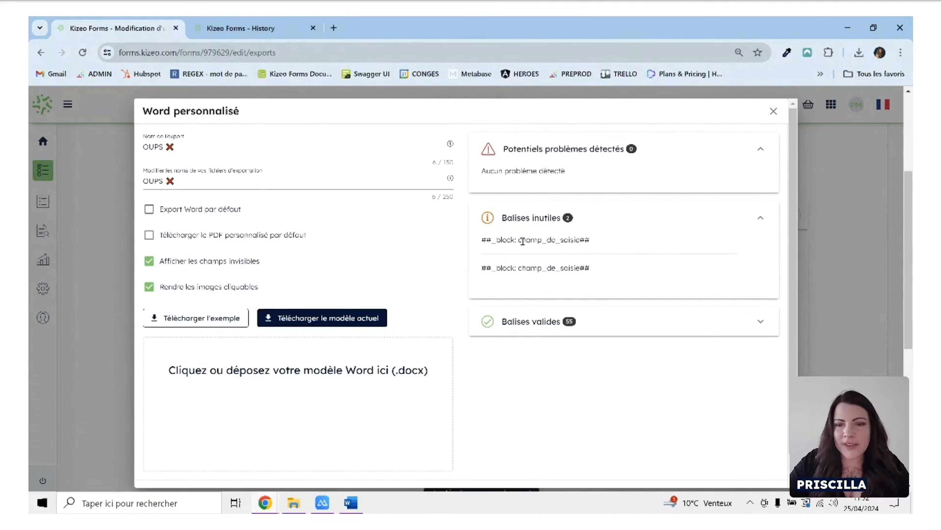
pyautogui.click(517, 240)
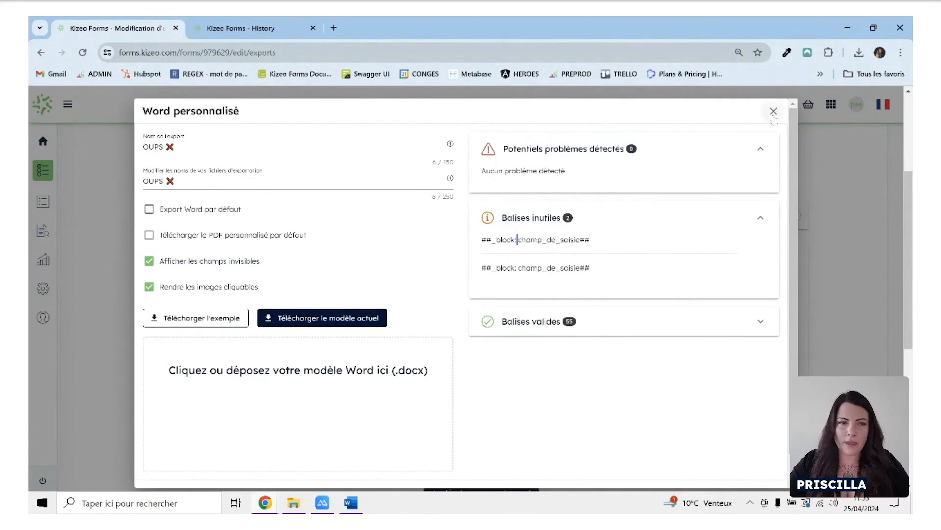
pyautogui.click(773, 113)
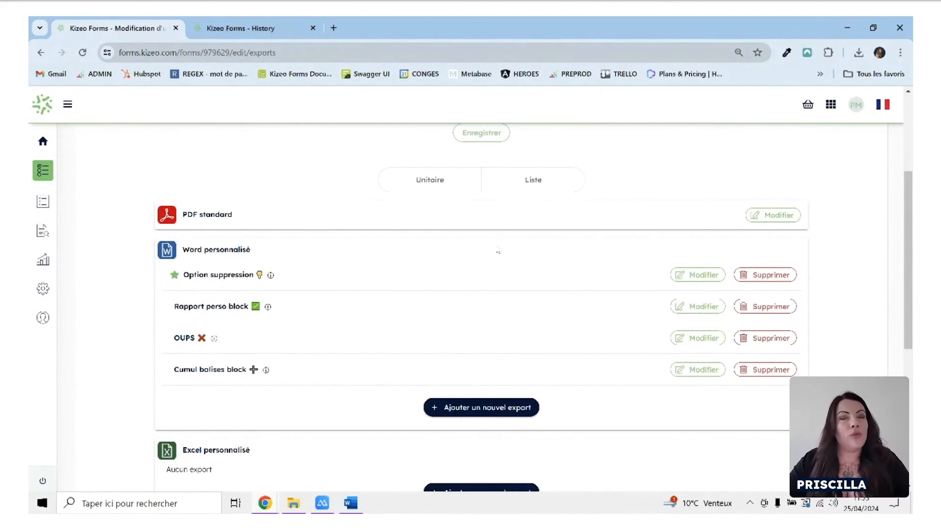
# Open the 4 - Cumul balises block template in Word from the RAPPORTS PERSOS folder.
pyautogui.scroll(5, 499, 251)
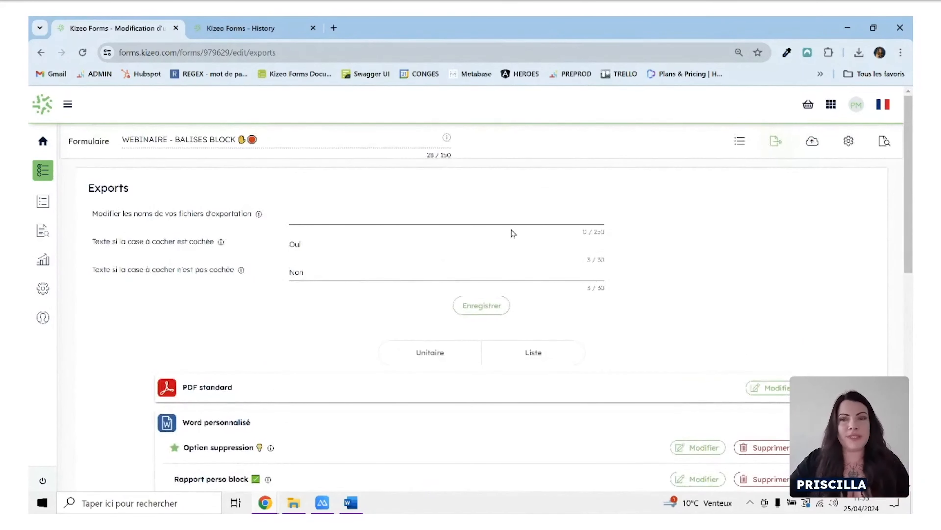
pyautogui.click(741, 142)
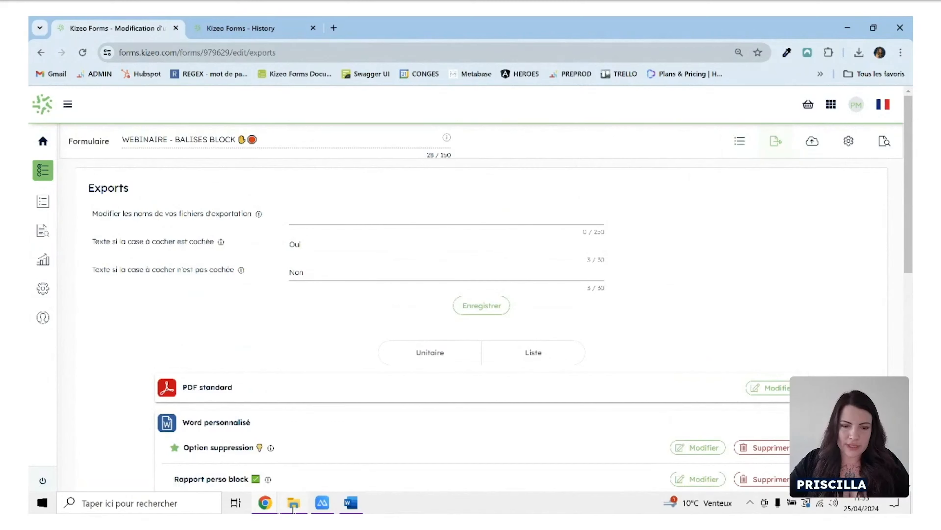
pyautogui.click(293, 503)
pyautogui.doubleClick(248, 312)
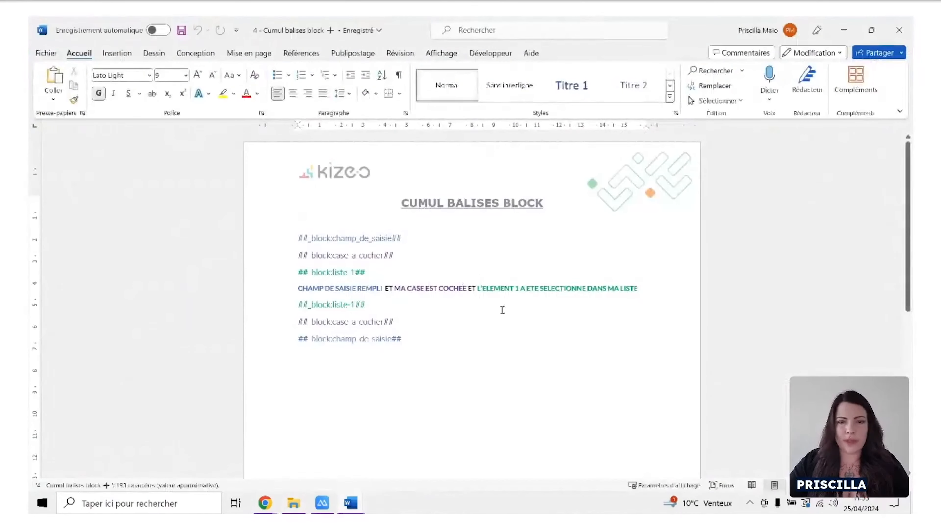
pyautogui.click(513, 322)
pyautogui.click(482, 373)
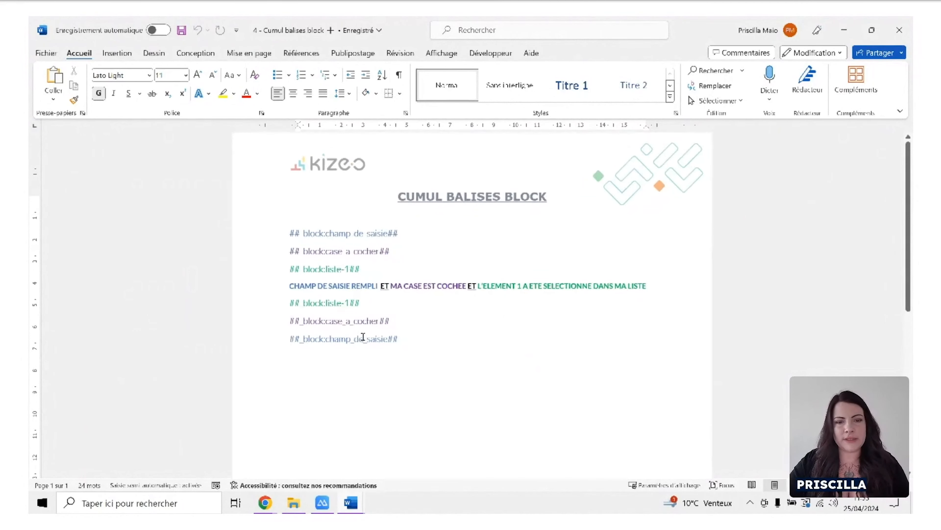
# Examine how the text field, checkbox and list block tags are nested around the conditional sentence.
pyautogui.scroll(2, 363, 336)
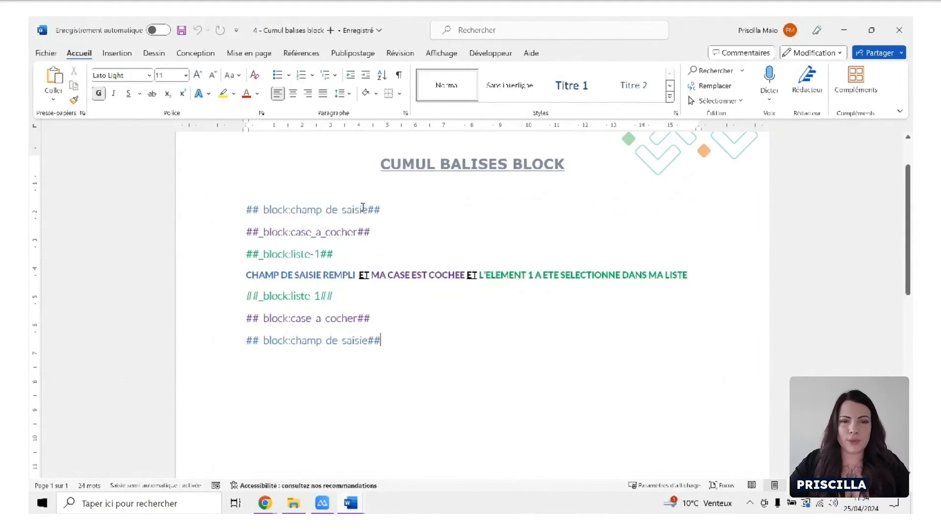
pyautogui.moveTo(381, 209); pyautogui.dragTo(259, 210)
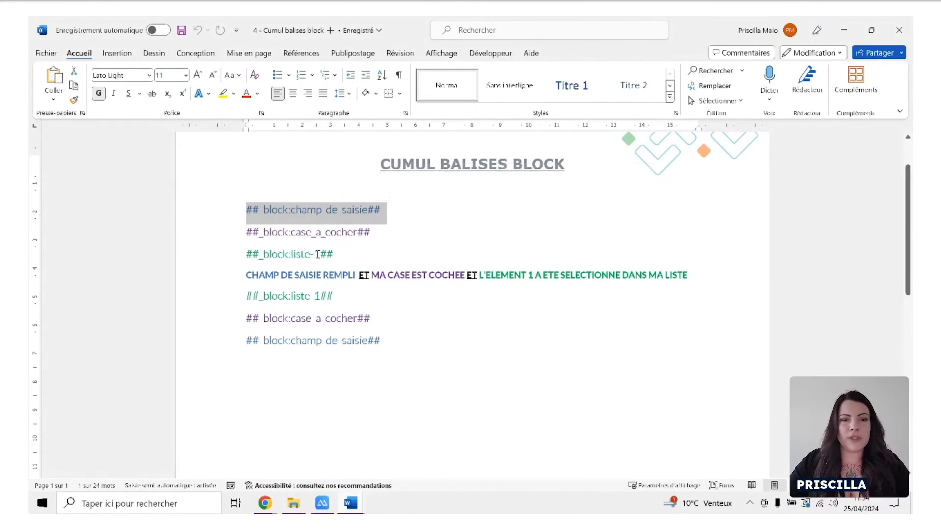
pyautogui.click(345, 248)
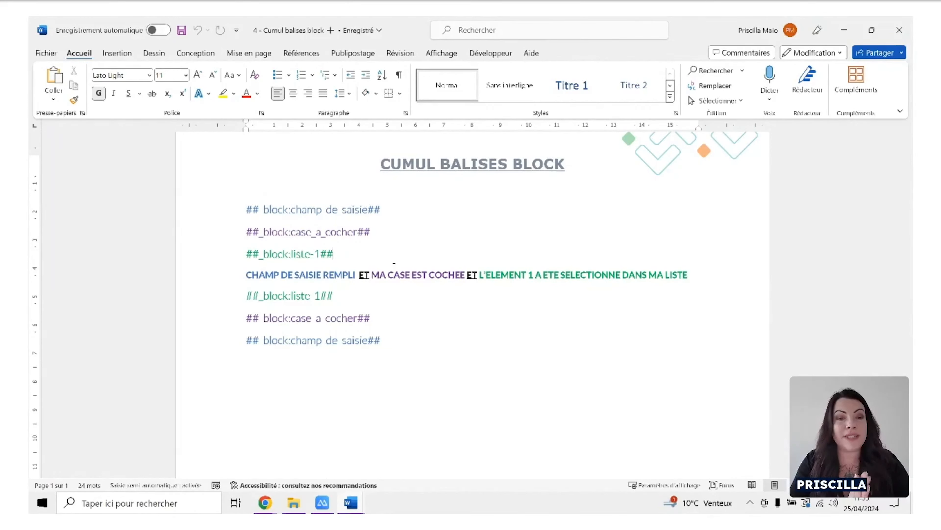
pyautogui.doubleClick(365, 275)
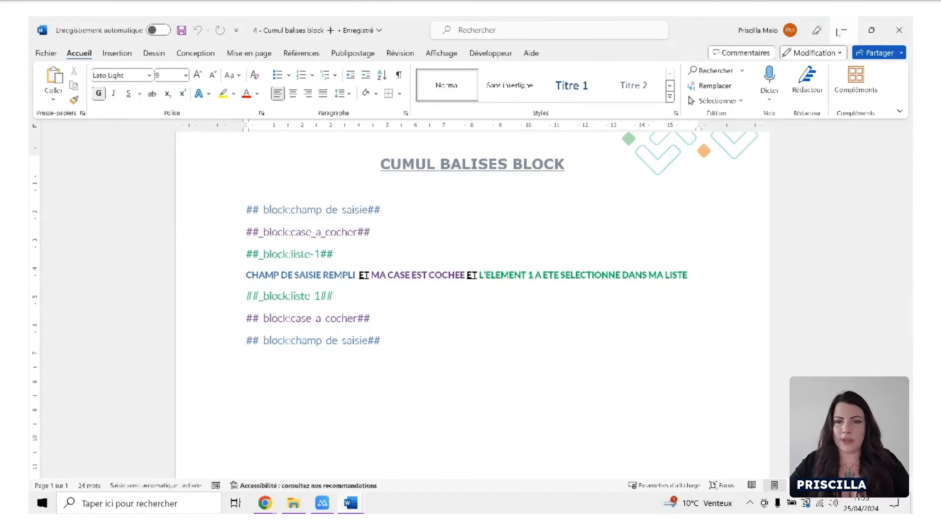
# Close the OUPS document without saving its changes and return to the form's field list in Kizeo Forms.
pyautogui.click(842, 31)
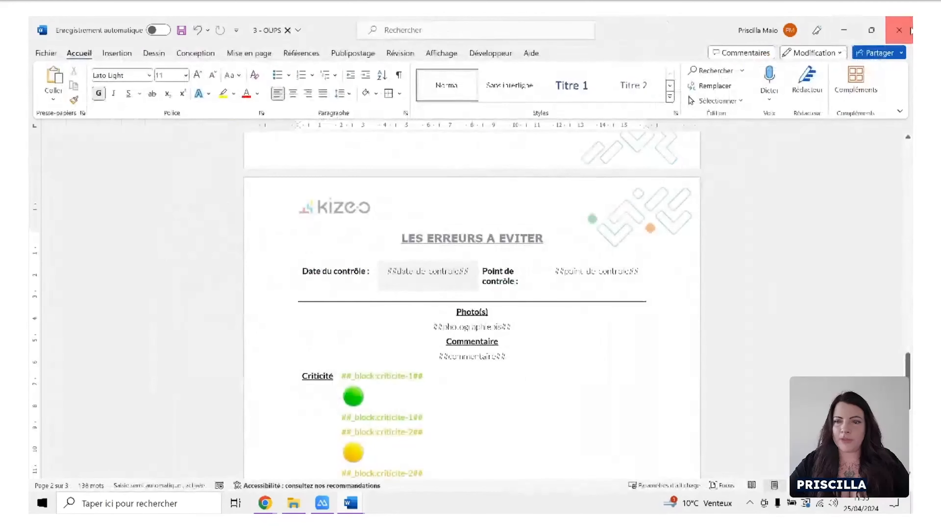
pyautogui.click(899, 30)
pyautogui.click(544, 282)
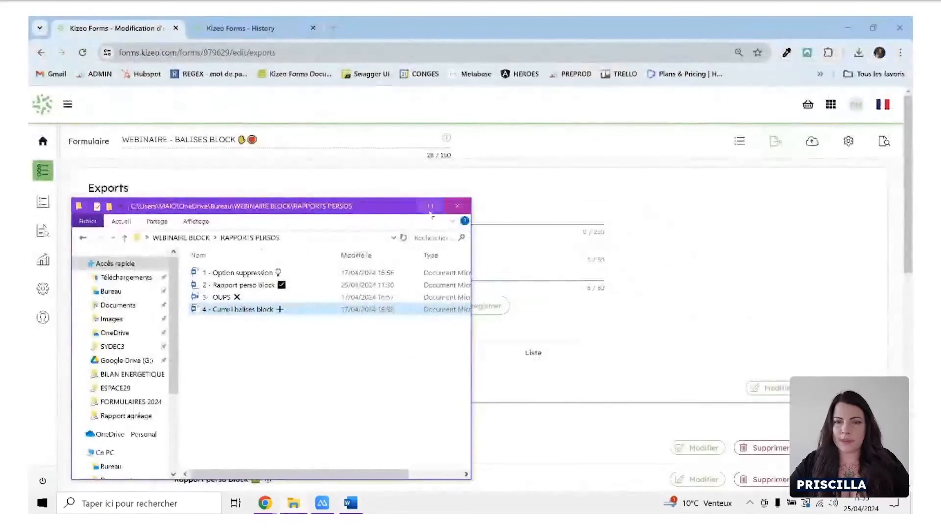
pyautogui.click(404, 207)
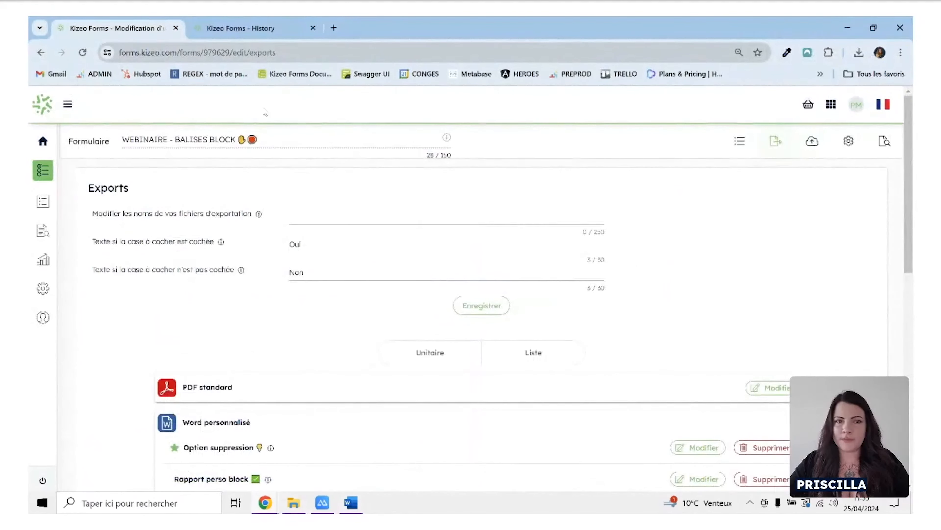
pyautogui.click(740, 141)
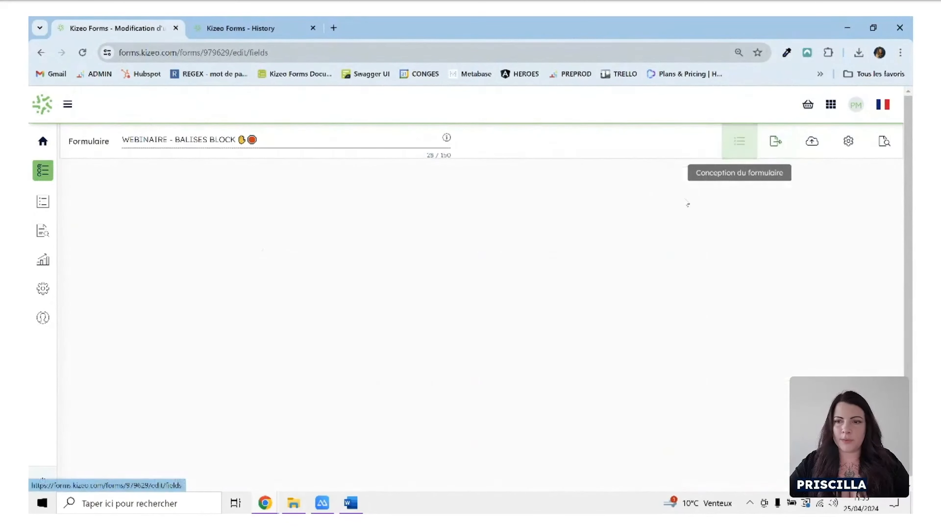
# Submit a form entry on the mirrored phone with 2 in Champ de saisie, Case à cocher enabled and list item 1 selected.
pyautogui.click(874, 27)
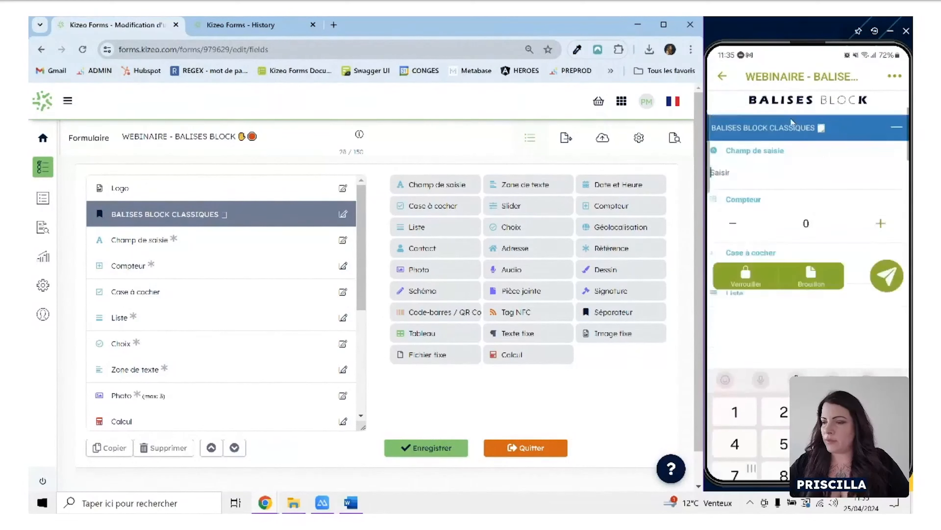
pyautogui.write('2')
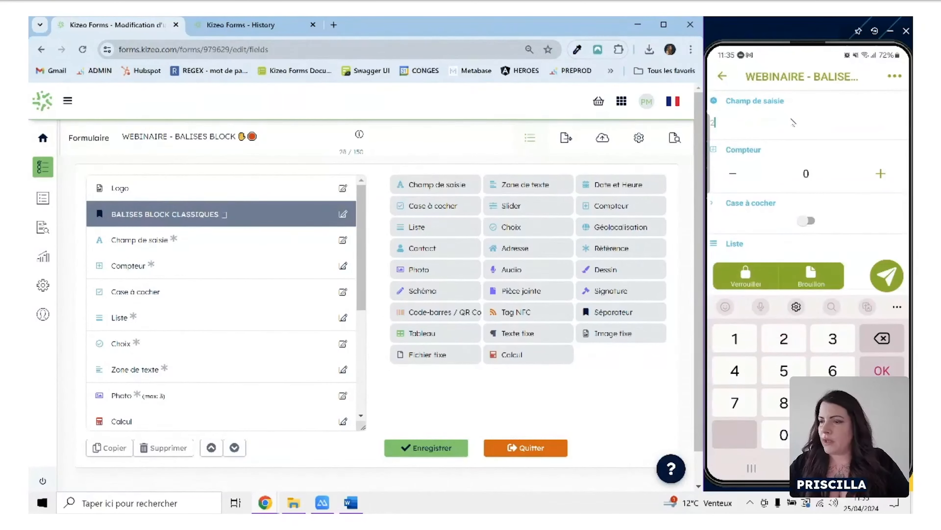
pyautogui.scroll(-1, 794, 122)
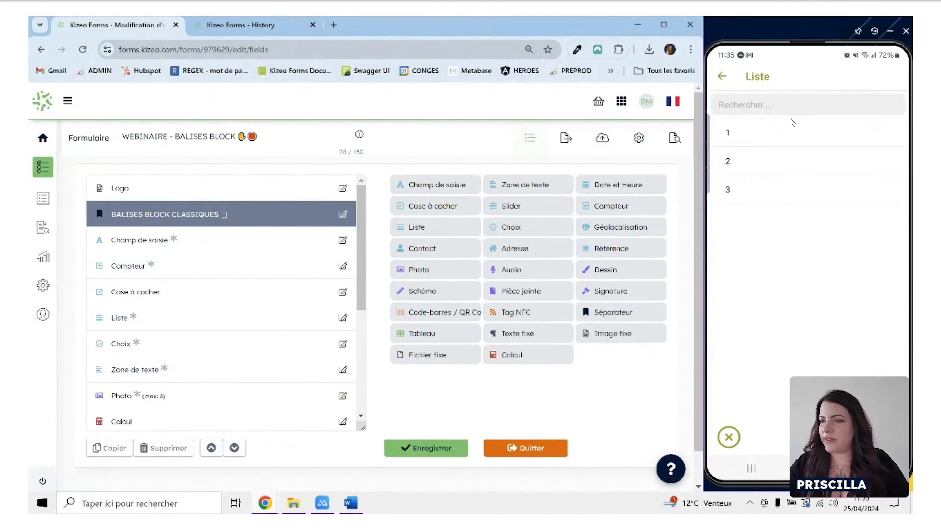
pyautogui.click(793, 128)
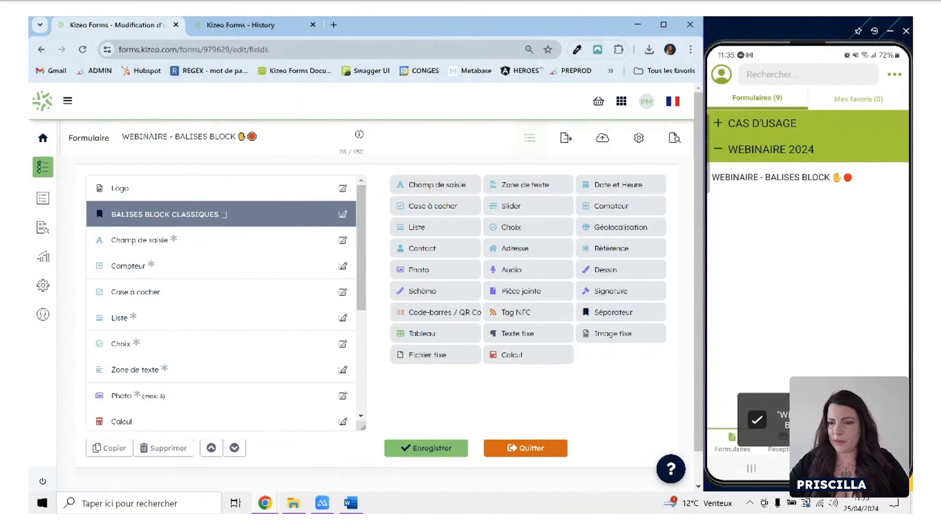
# Refresh the form's data history, export the newest record with the Cumul balises block Word report, and view the result in Word.
pyautogui.click(241, 24)
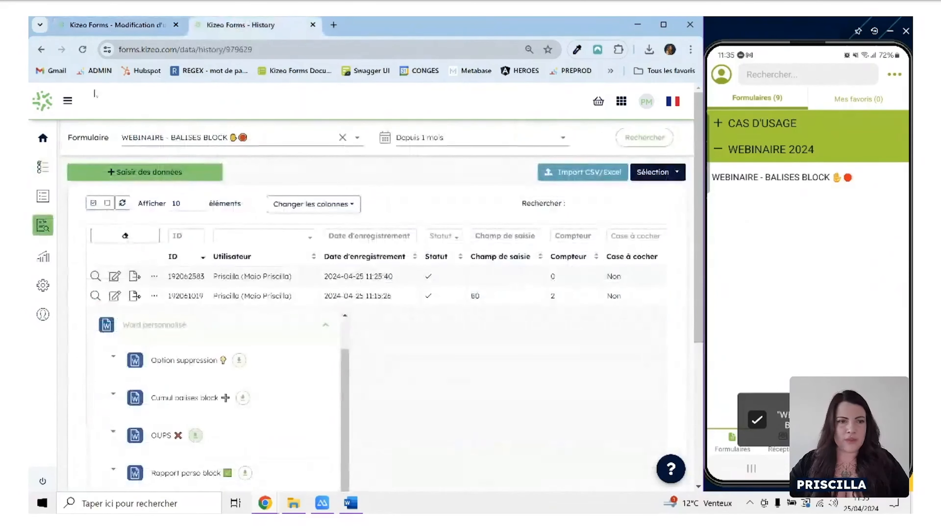
pyautogui.click(83, 50)
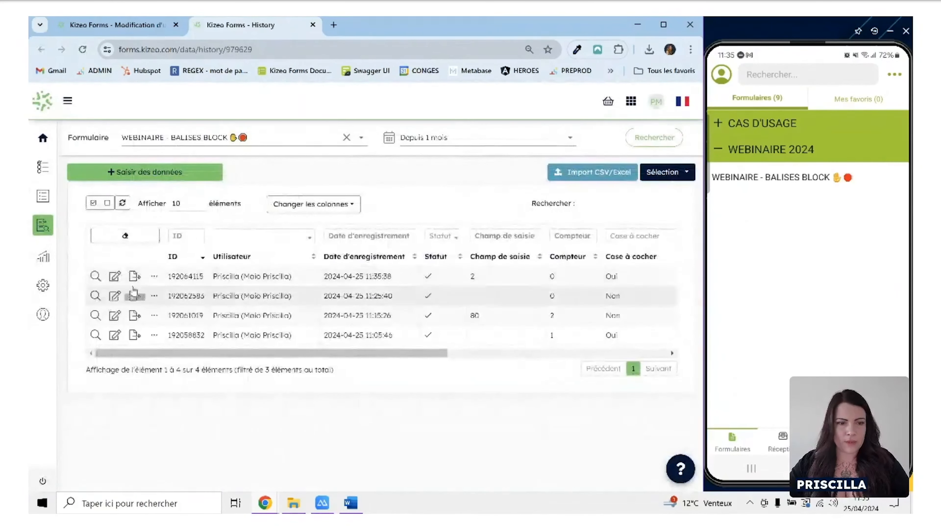
pyautogui.click(134, 276)
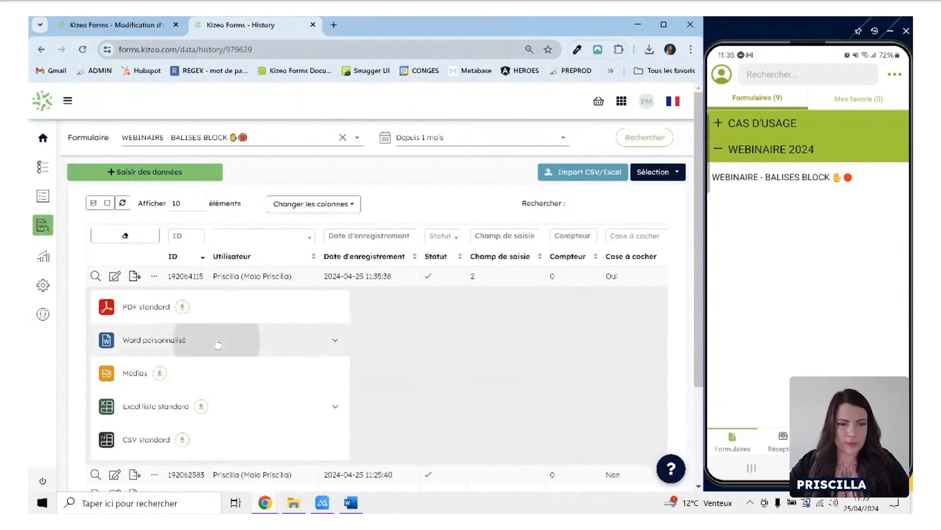
pyautogui.click(197, 350)
pyautogui.scroll(-1, 197, 357)
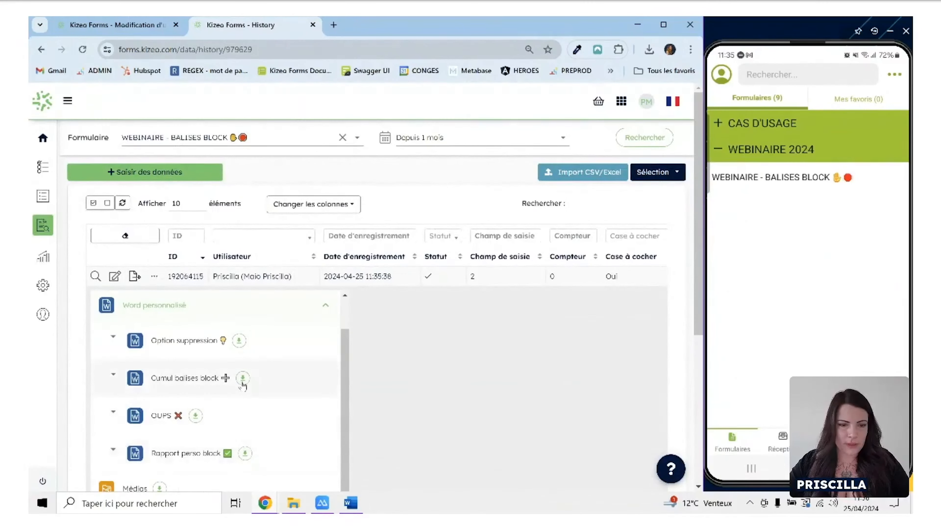
pyautogui.click(243, 378)
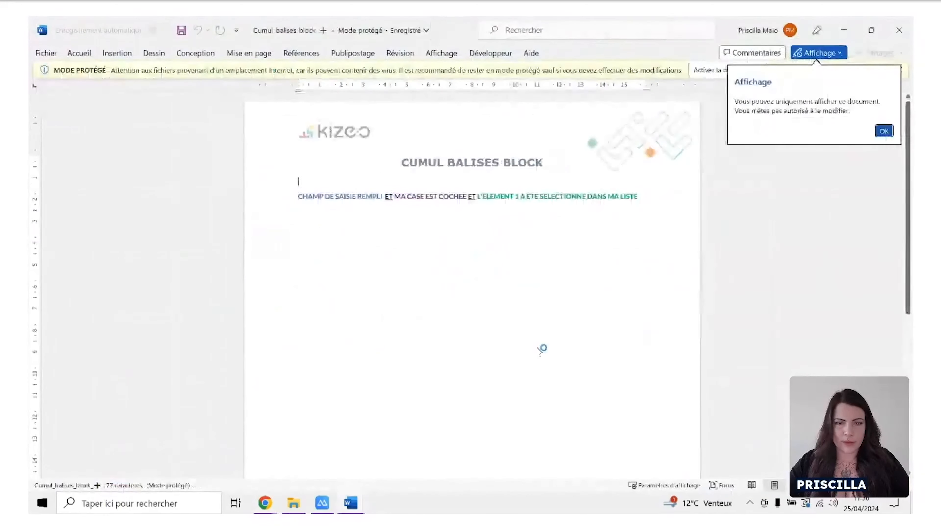
pyautogui.click(706, 70)
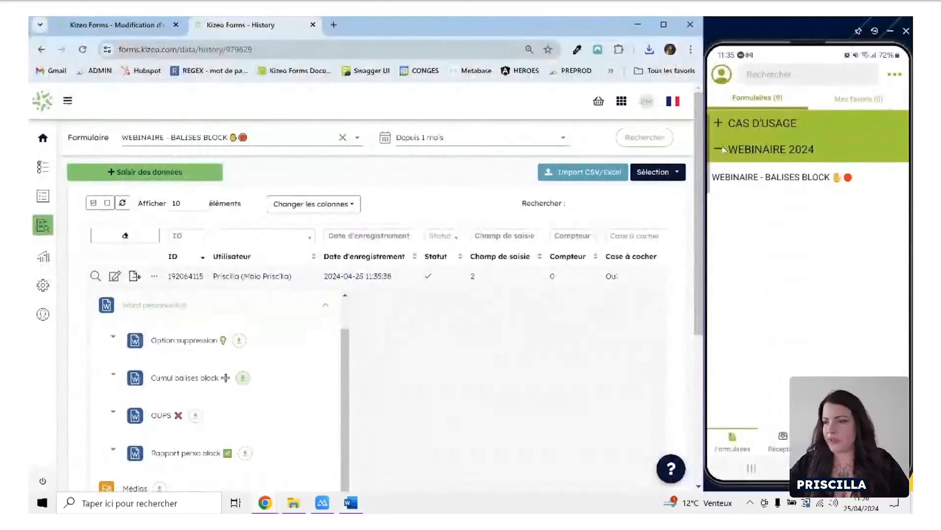
# Submit another entry on the phone with Champ de saisie left empty, Case à cocher enabled and list item 1 selected.
pyautogui.click(727, 177)
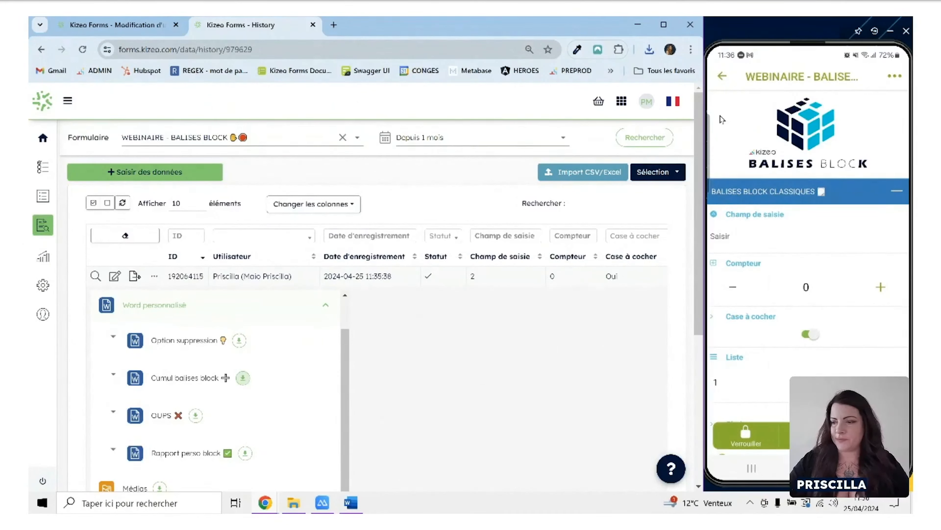
pyautogui.click(722, 79)
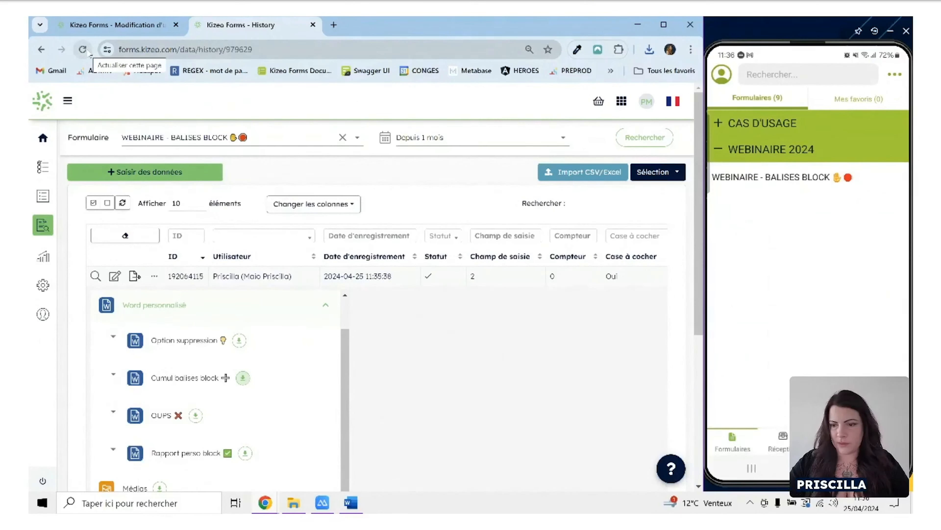
# Refresh the history, export the record with the empty text field as a Cumul balises block report, and open it in Word.
pyautogui.click(85, 51)
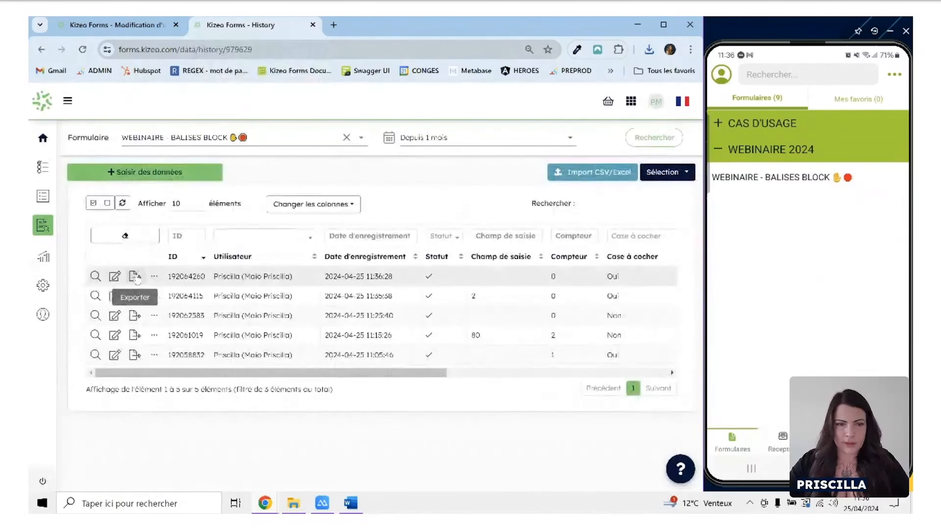
pyautogui.click(136, 276)
pyautogui.click(222, 338)
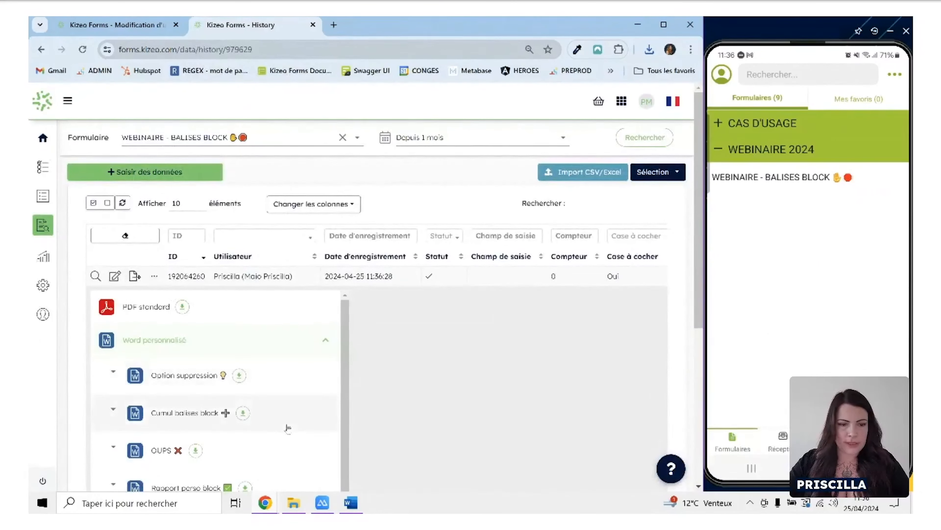
pyautogui.scroll(-1, 288, 428)
pyautogui.click(243, 379)
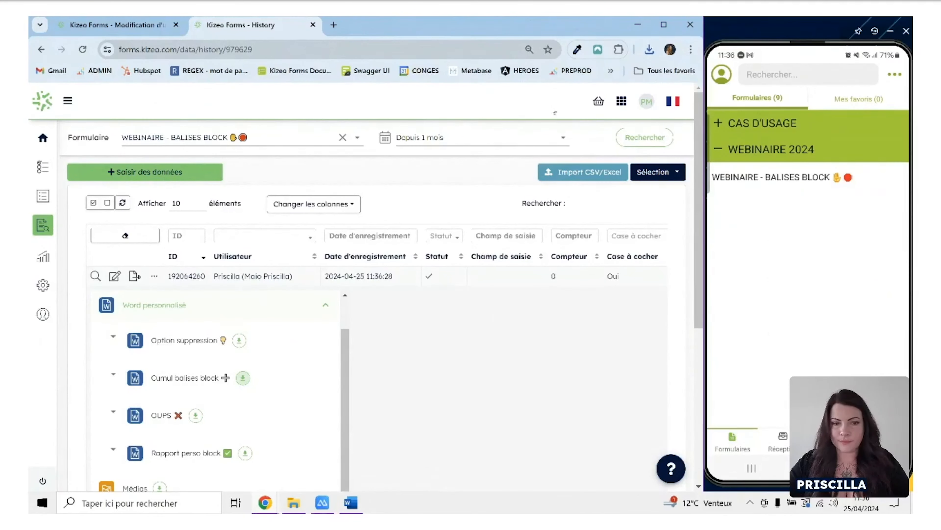
pyautogui.click(650, 50)
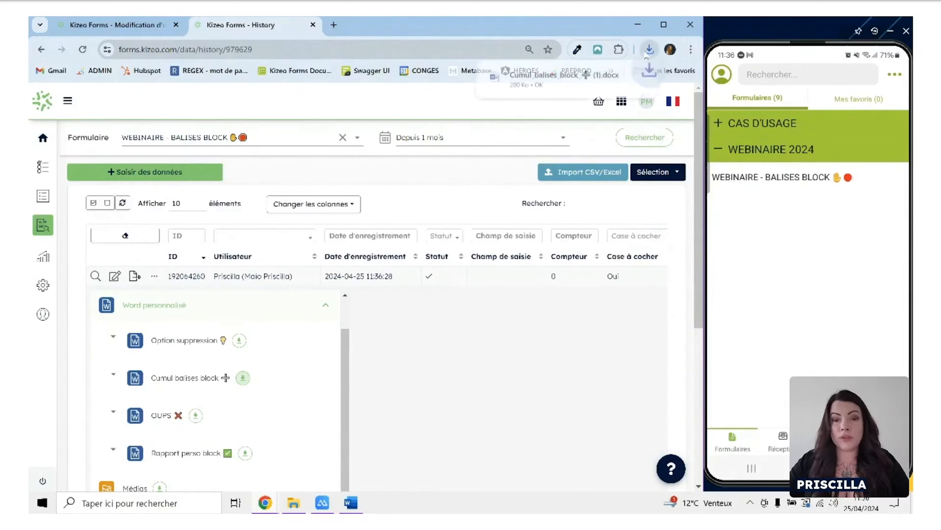
pyautogui.click(550, 79)
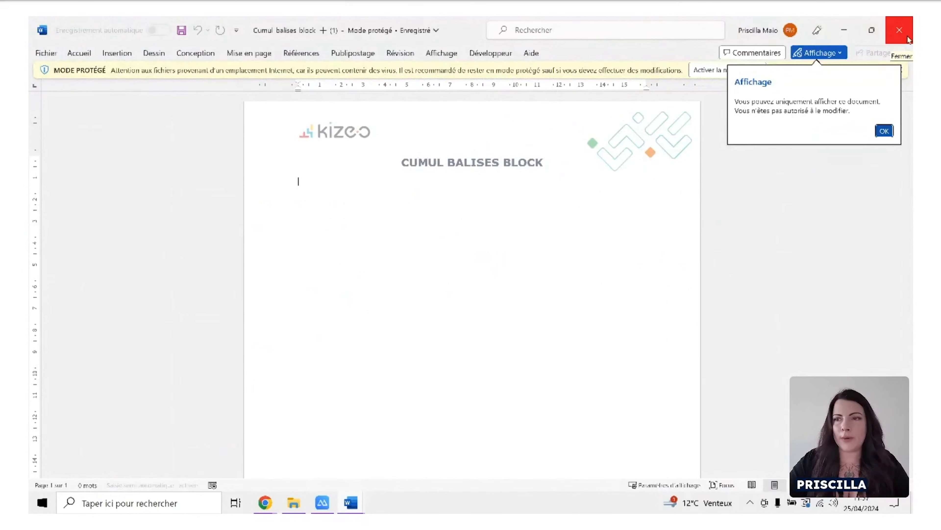
# Close the exported report, then review the nested block tags in the 4 - Cumul balises block template and close it.
pyautogui.click(908, 39)
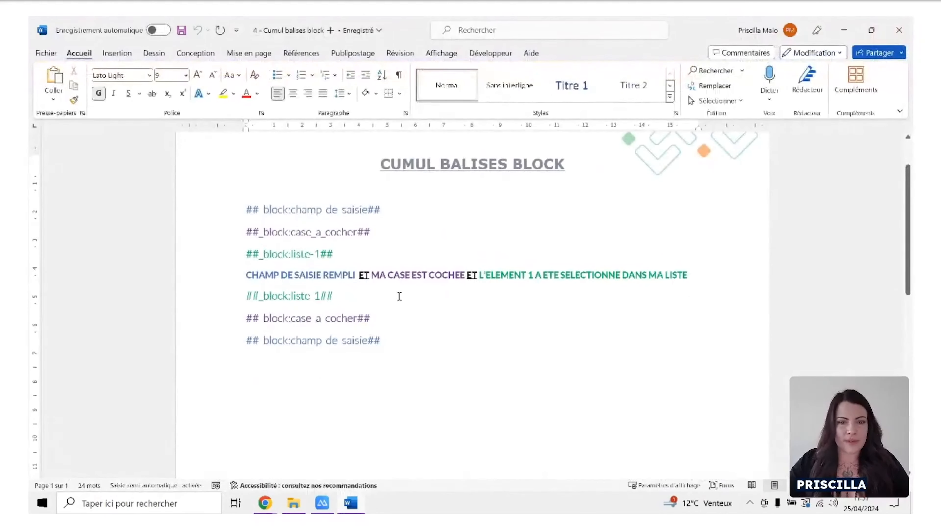
pyautogui.click(371, 254)
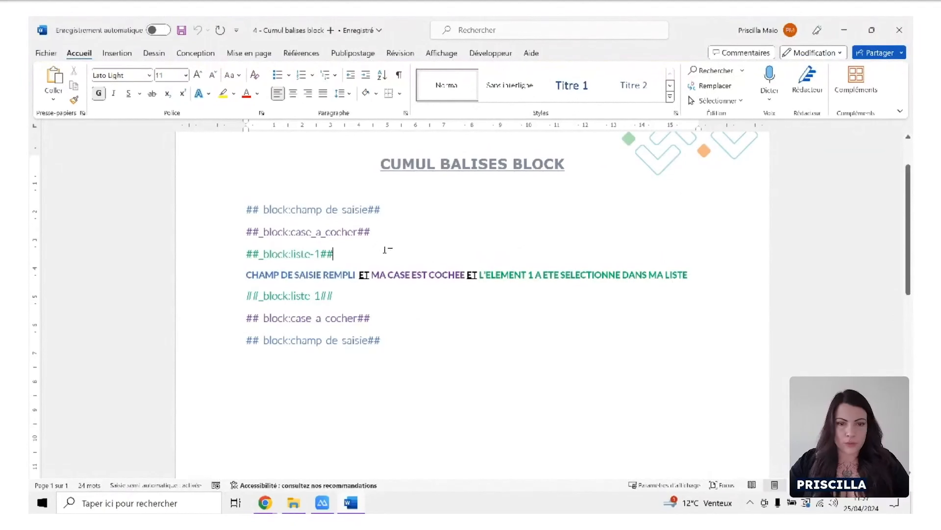
pyautogui.click(906, 31)
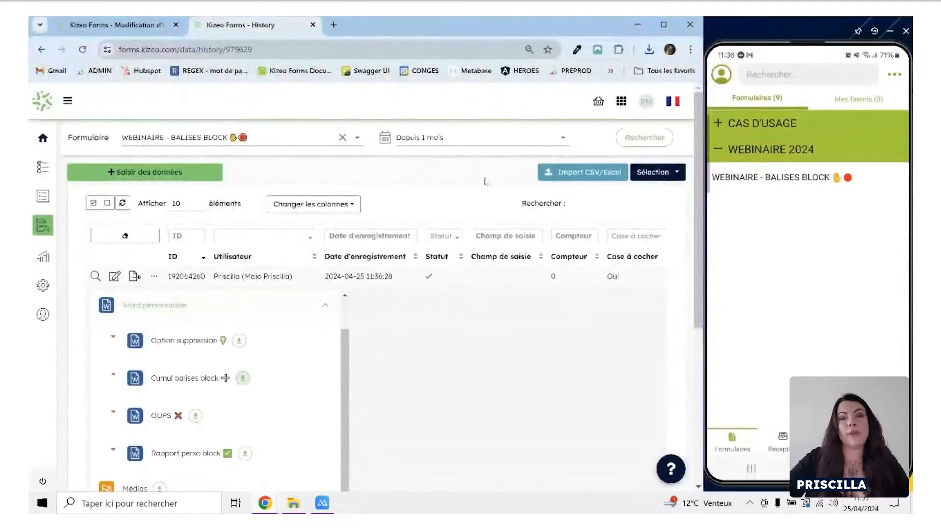